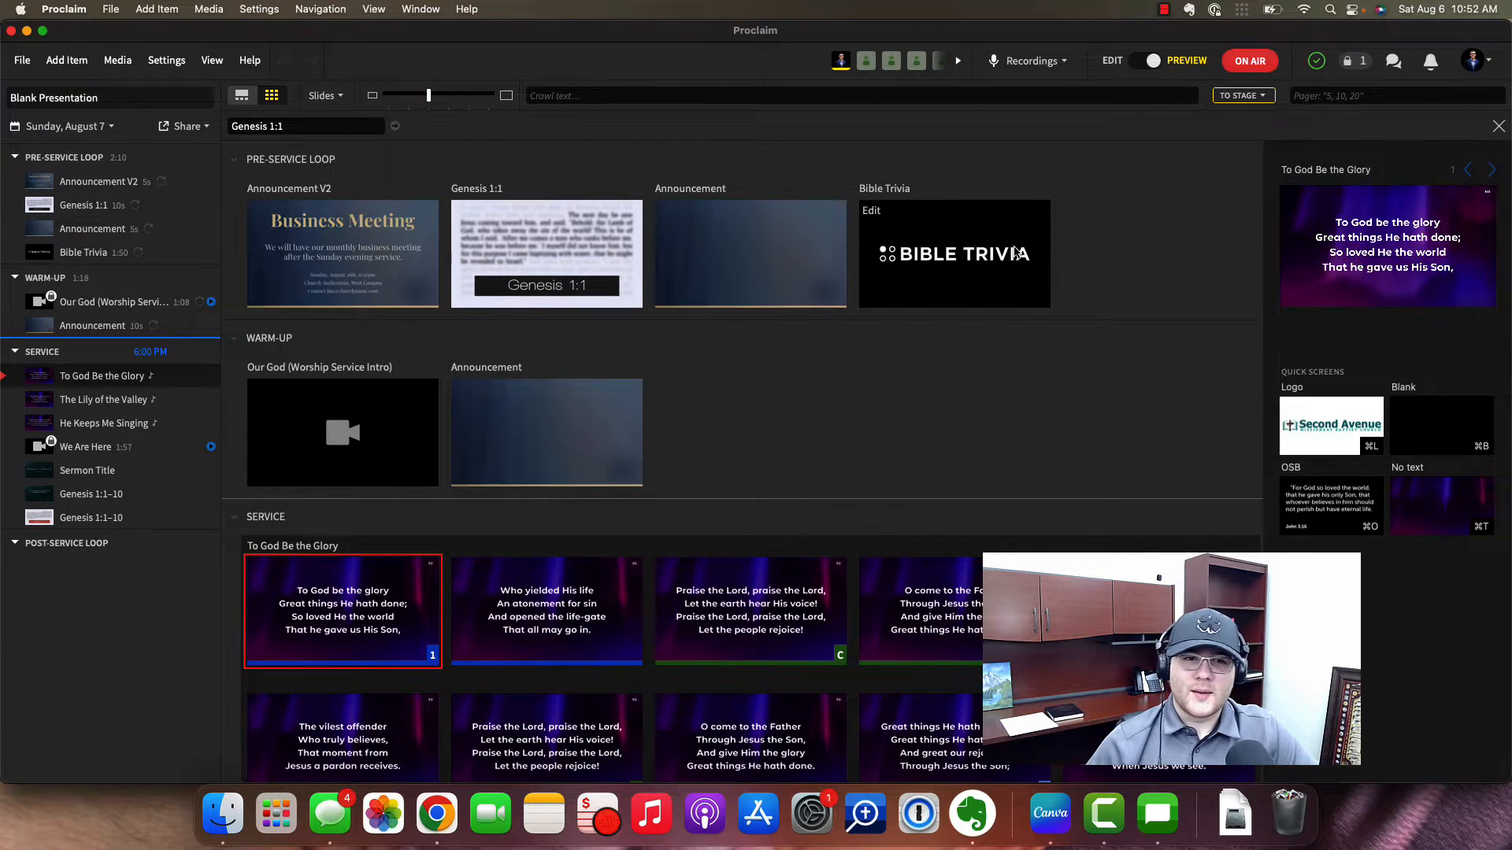
- Add an Image Slideshow item and place it as the first item of the Service section
{"action": "left_click", "coordinate": [72, 65]}
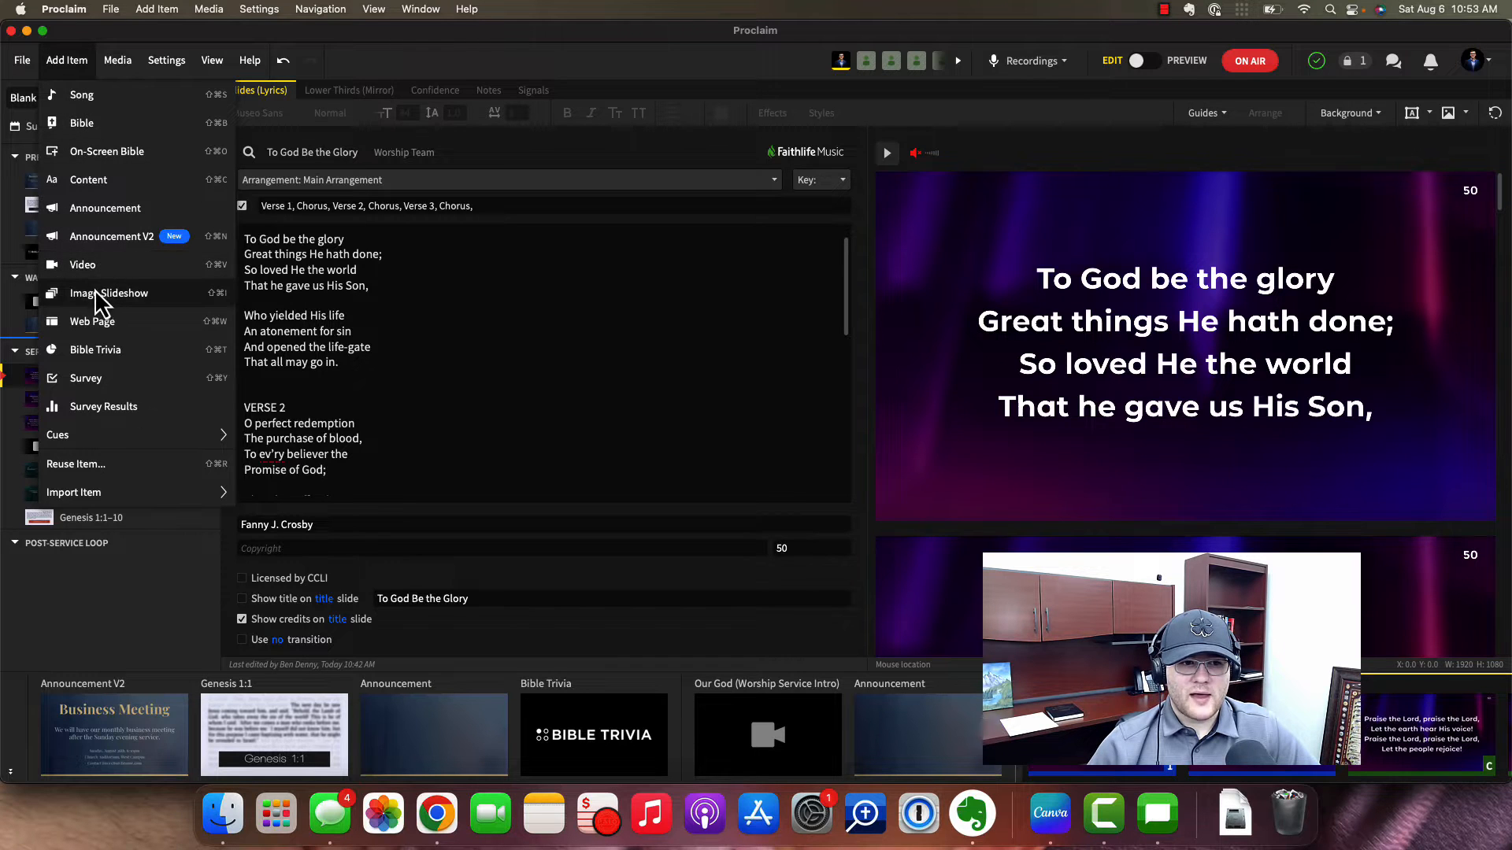
{"action": "left_click", "coordinate": [121, 297]}
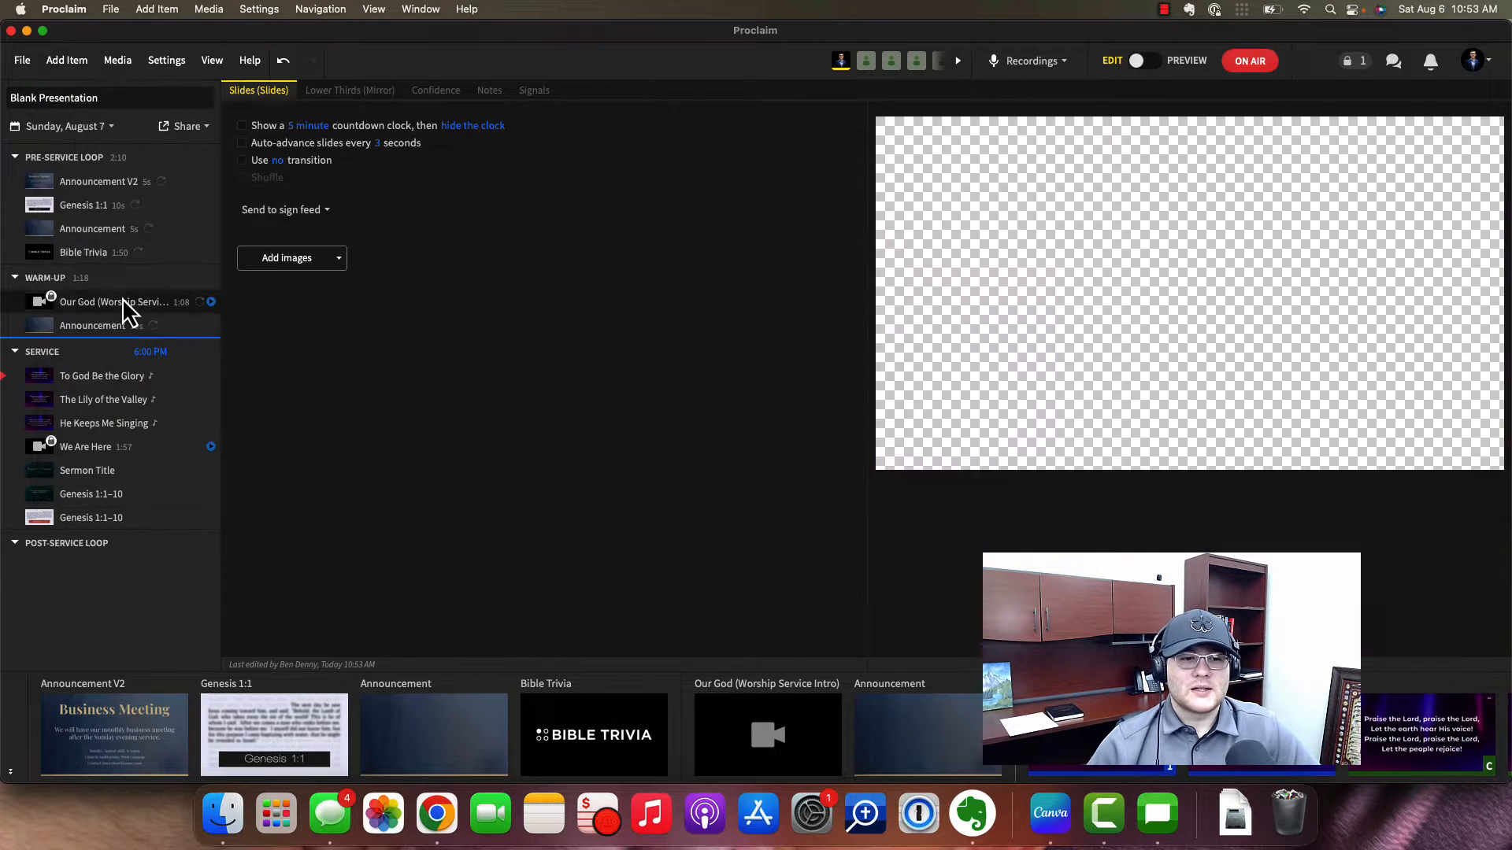
{"action": "left_click_drag", "start_coordinate": [65, 565], "coordinate": [76, 366]}
{"action": "left_click", "coordinate": [317, 265]}
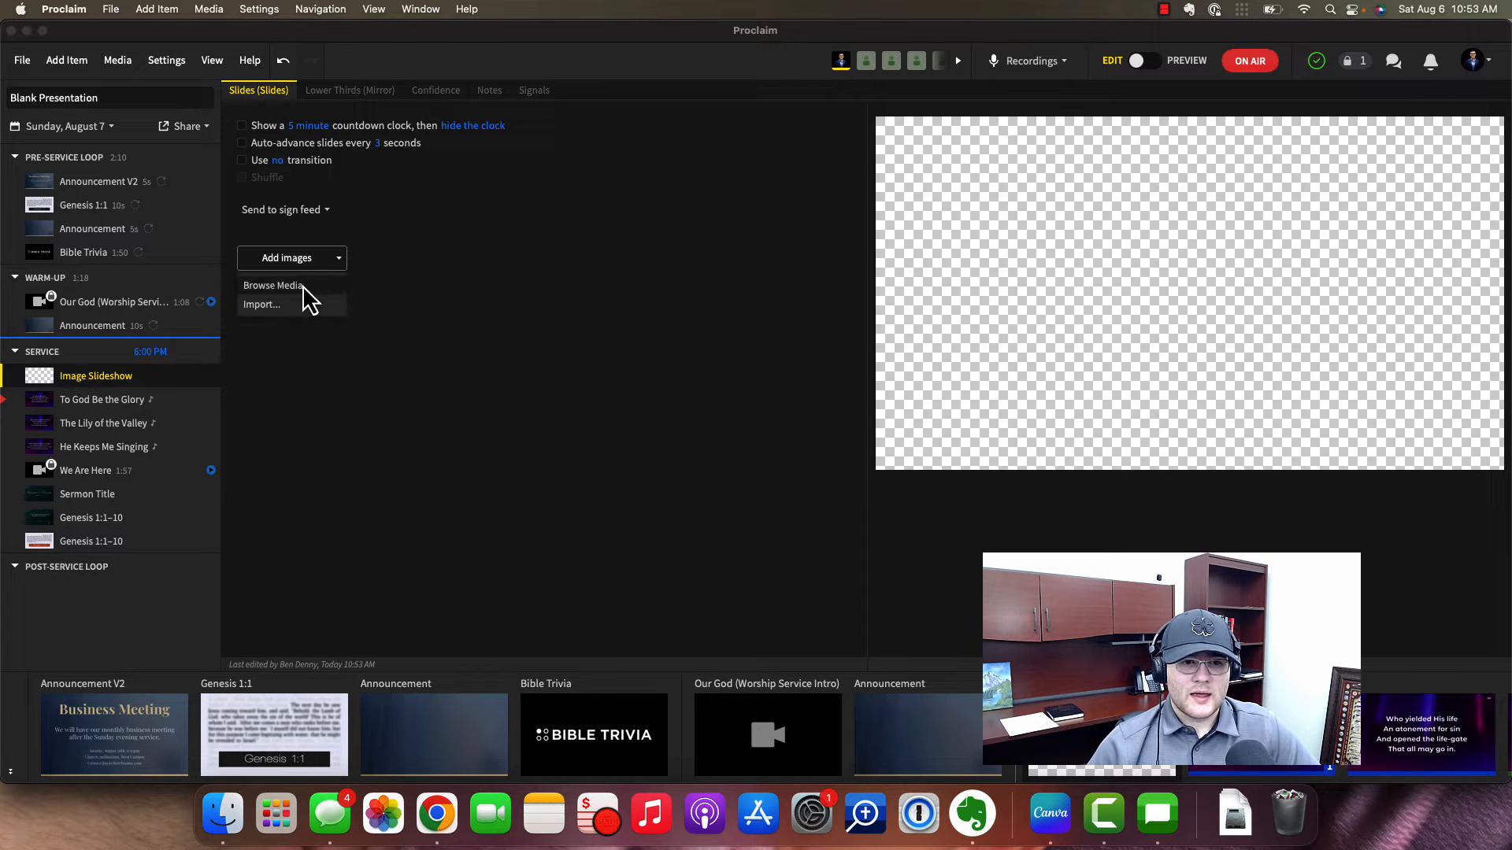
{"action": "left_click", "coordinate": [290, 304]}
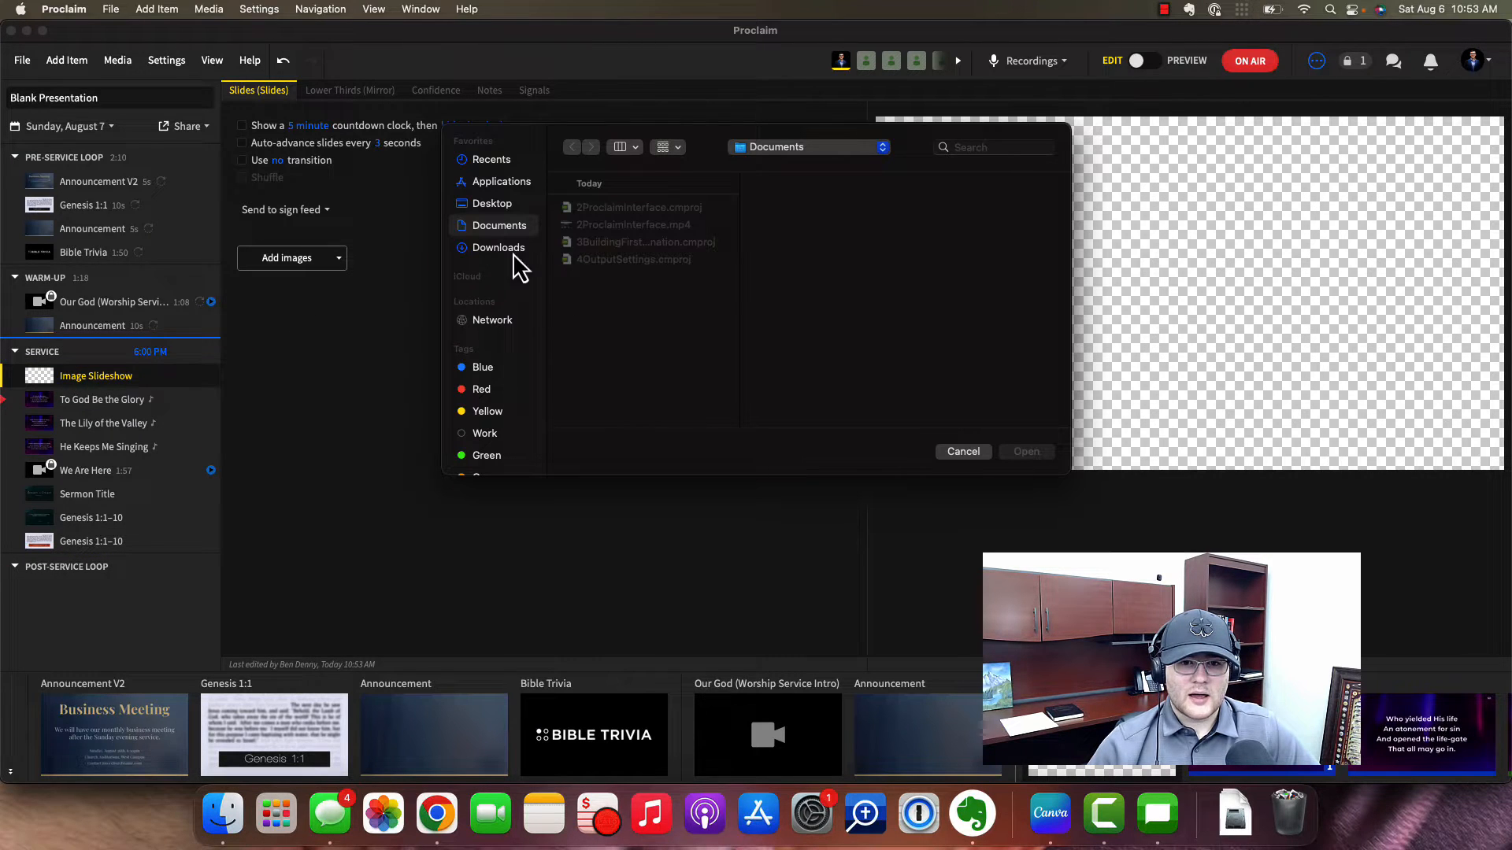
{"action": "left_click", "coordinate": [502, 205]}
{"action": "left_click_drag", "start_coordinate": [614, 346], "coordinate": [610, 287]}
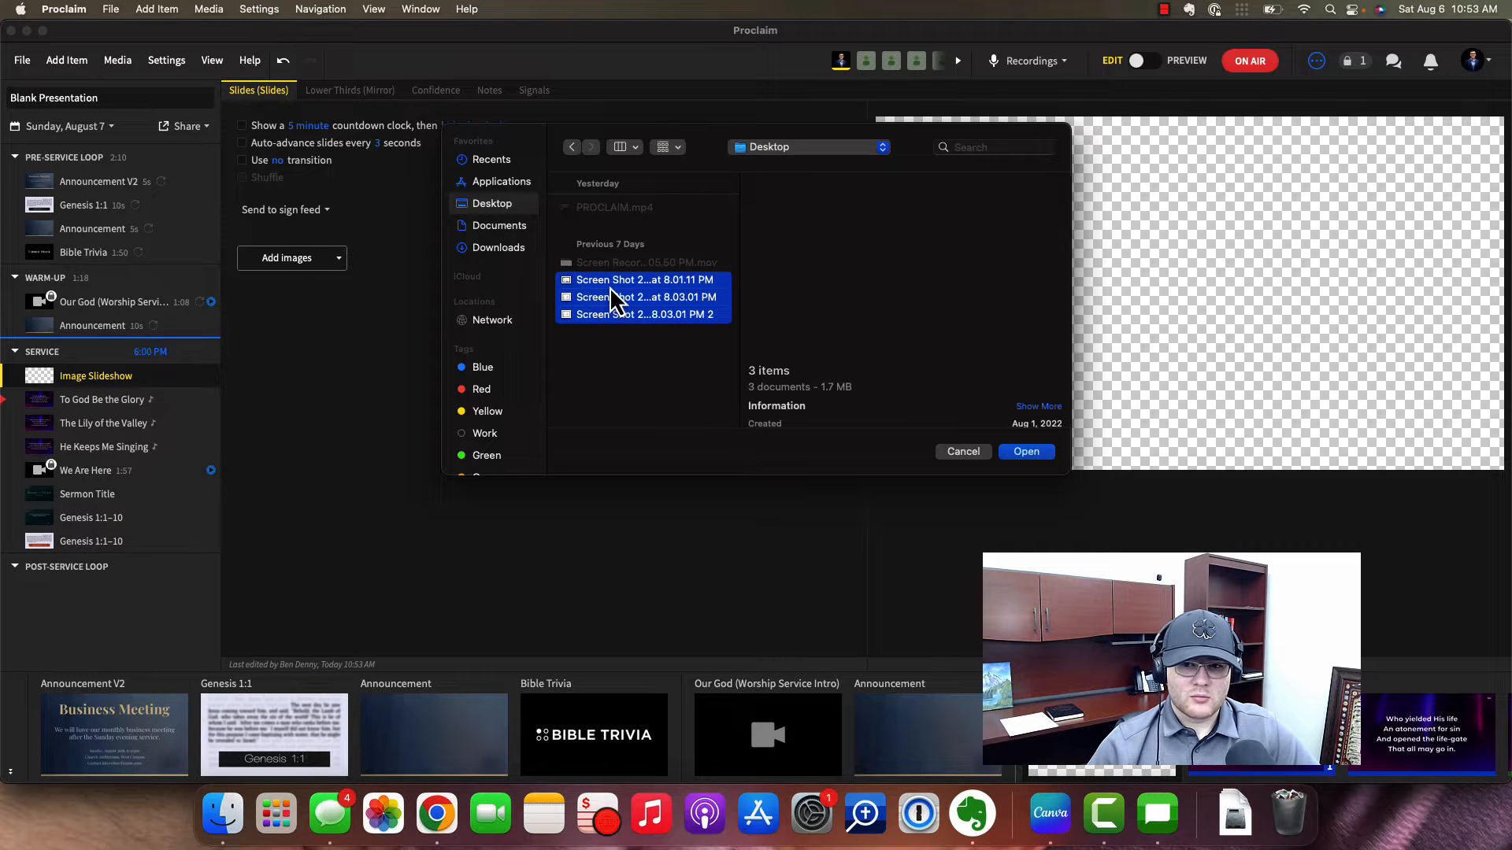
{"action": "left_click", "coordinate": [1026, 453]}
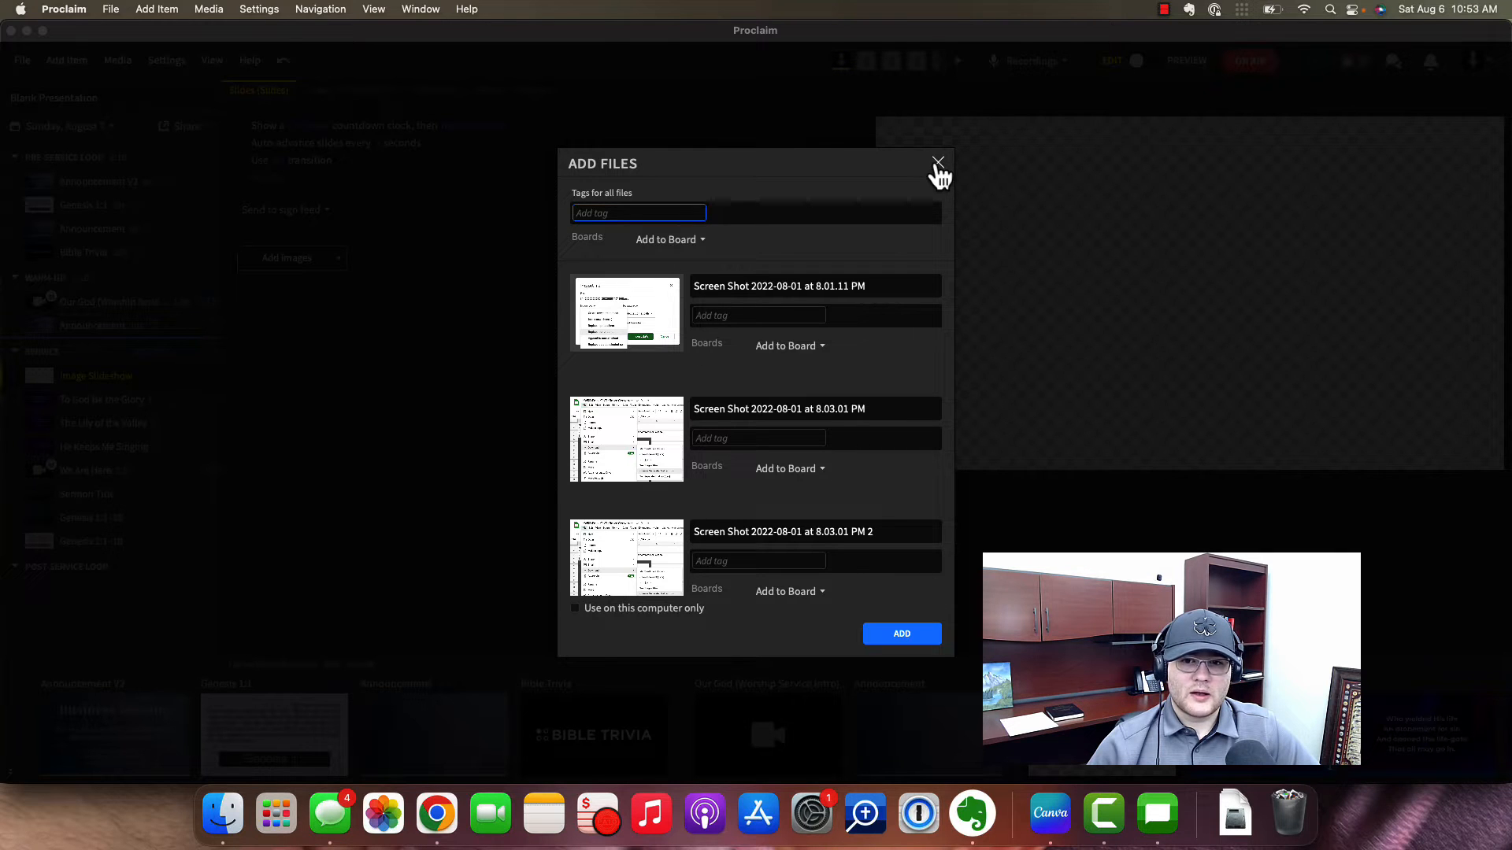
{"action": "scroll", "coordinate": [697, 428], "scroll_direction": "down", "scroll_amount": 1}
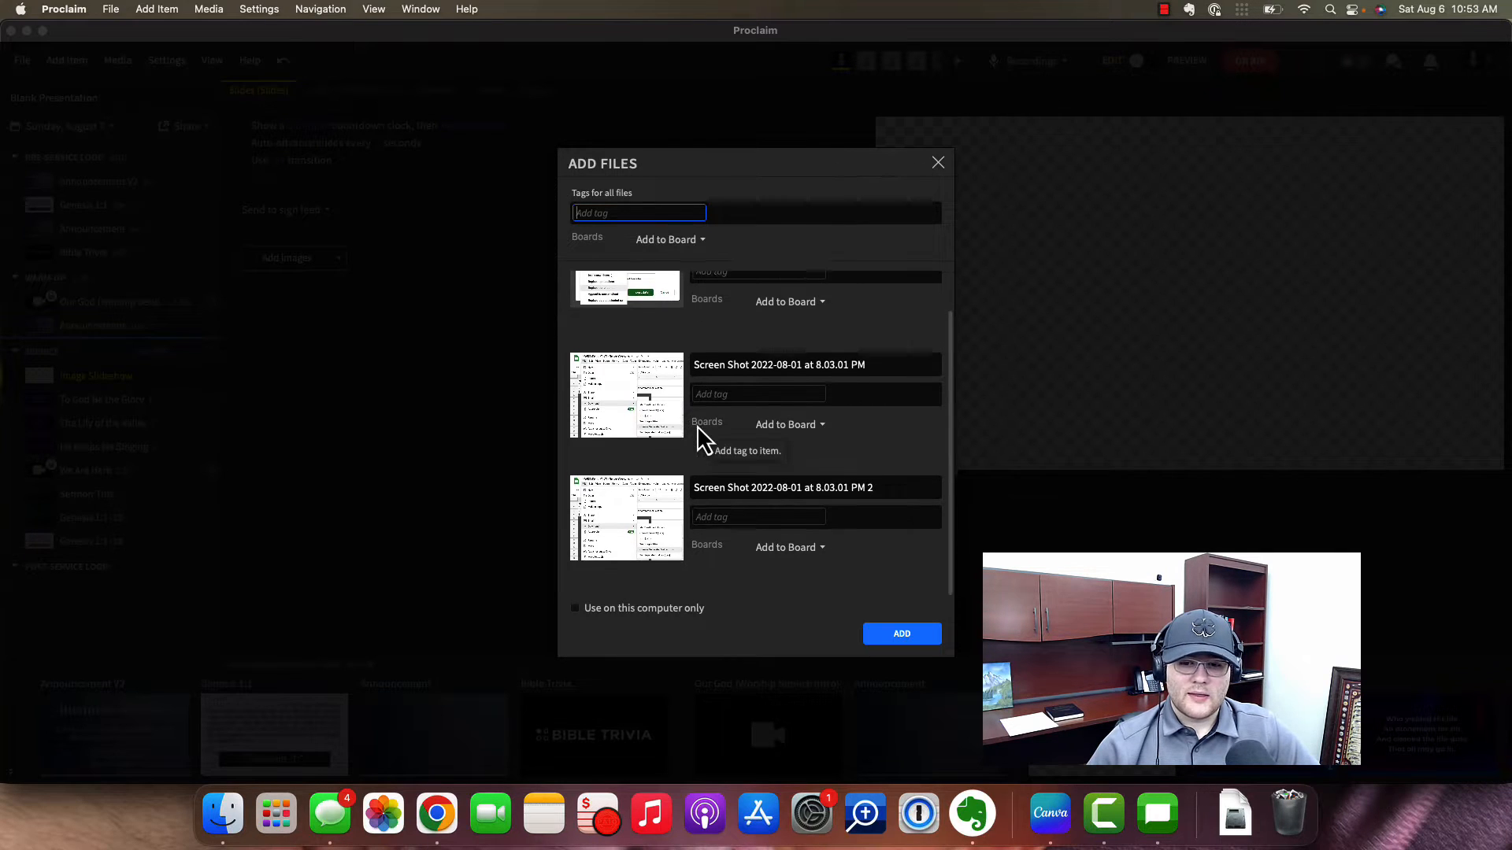
{"action": "scroll", "coordinate": [696, 425], "scroll_direction": "up", "scroll_amount": 1}
{"action": "left_click", "coordinate": [938, 163]}
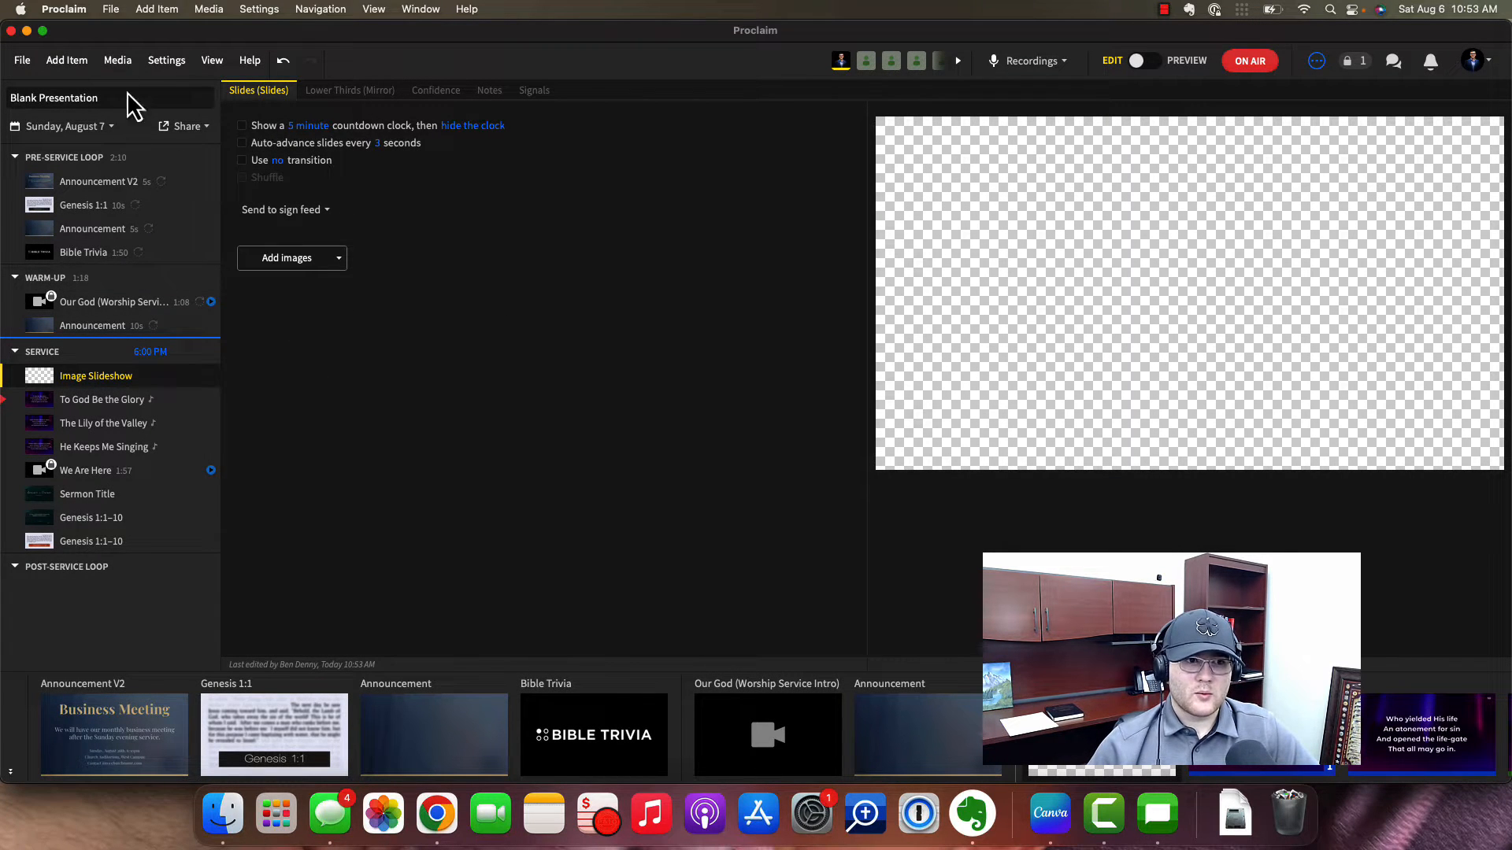
- Import the Desktop image "Screen Shot 2022-08-01 at 8.01.11 PM" into the media library
{"action": "left_click", "coordinate": [118, 60]}
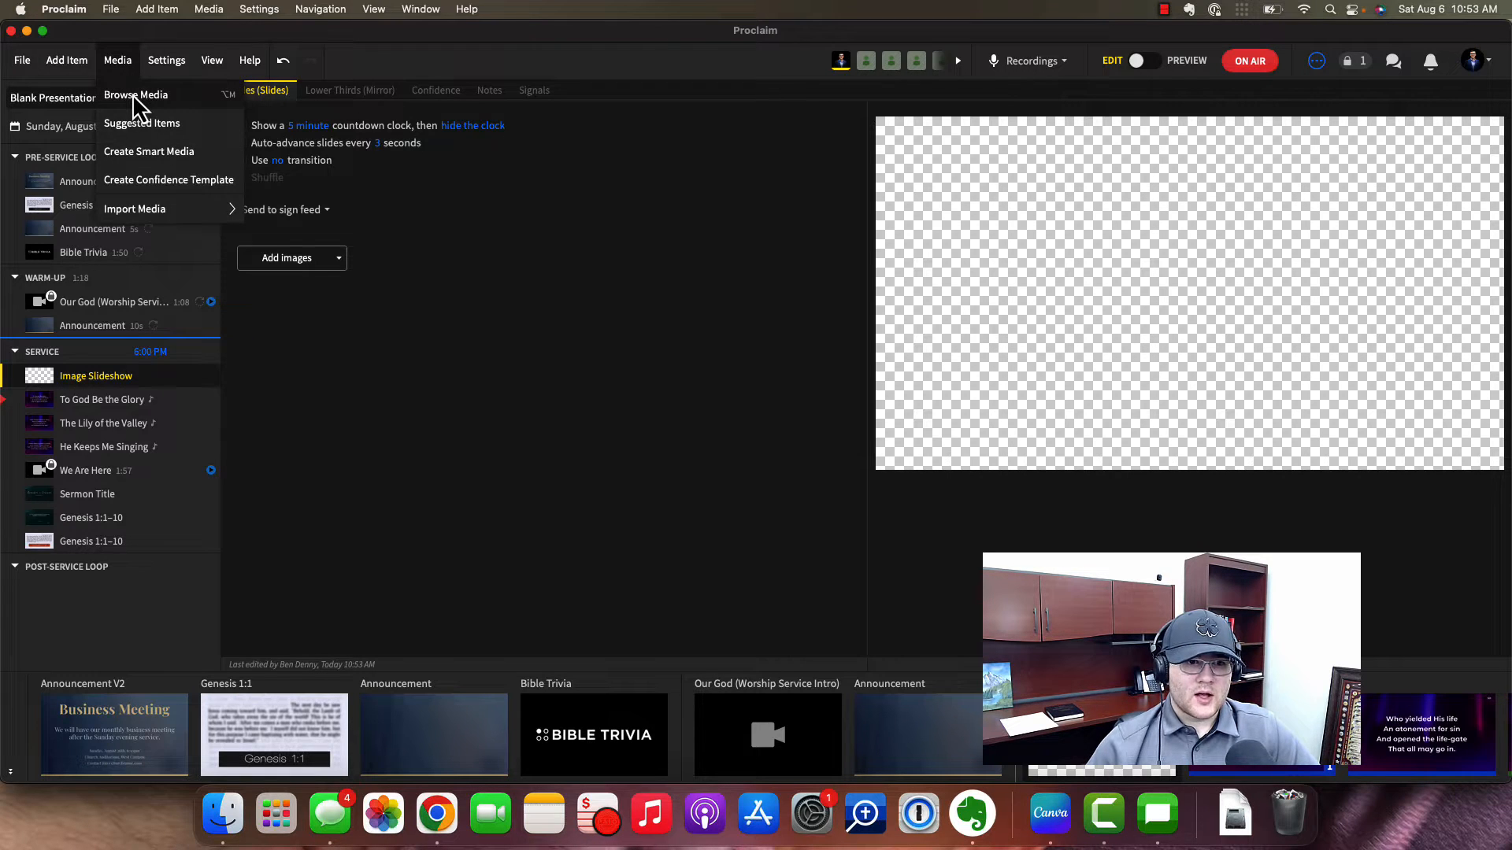
{"action": "mouse_move", "coordinate": [189, 209]}
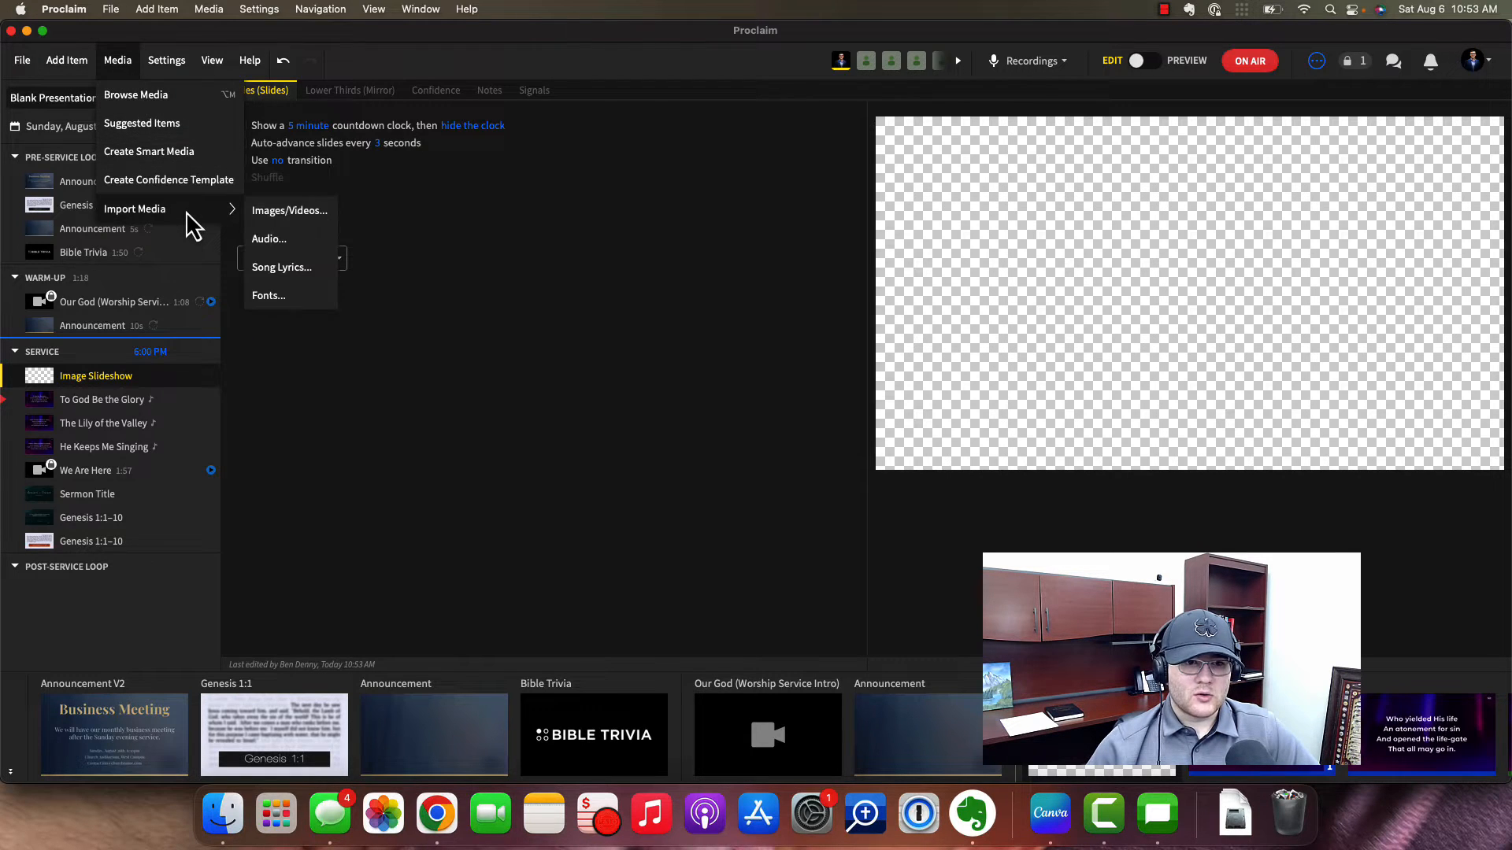
{"action": "left_click", "coordinate": [272, 220]}
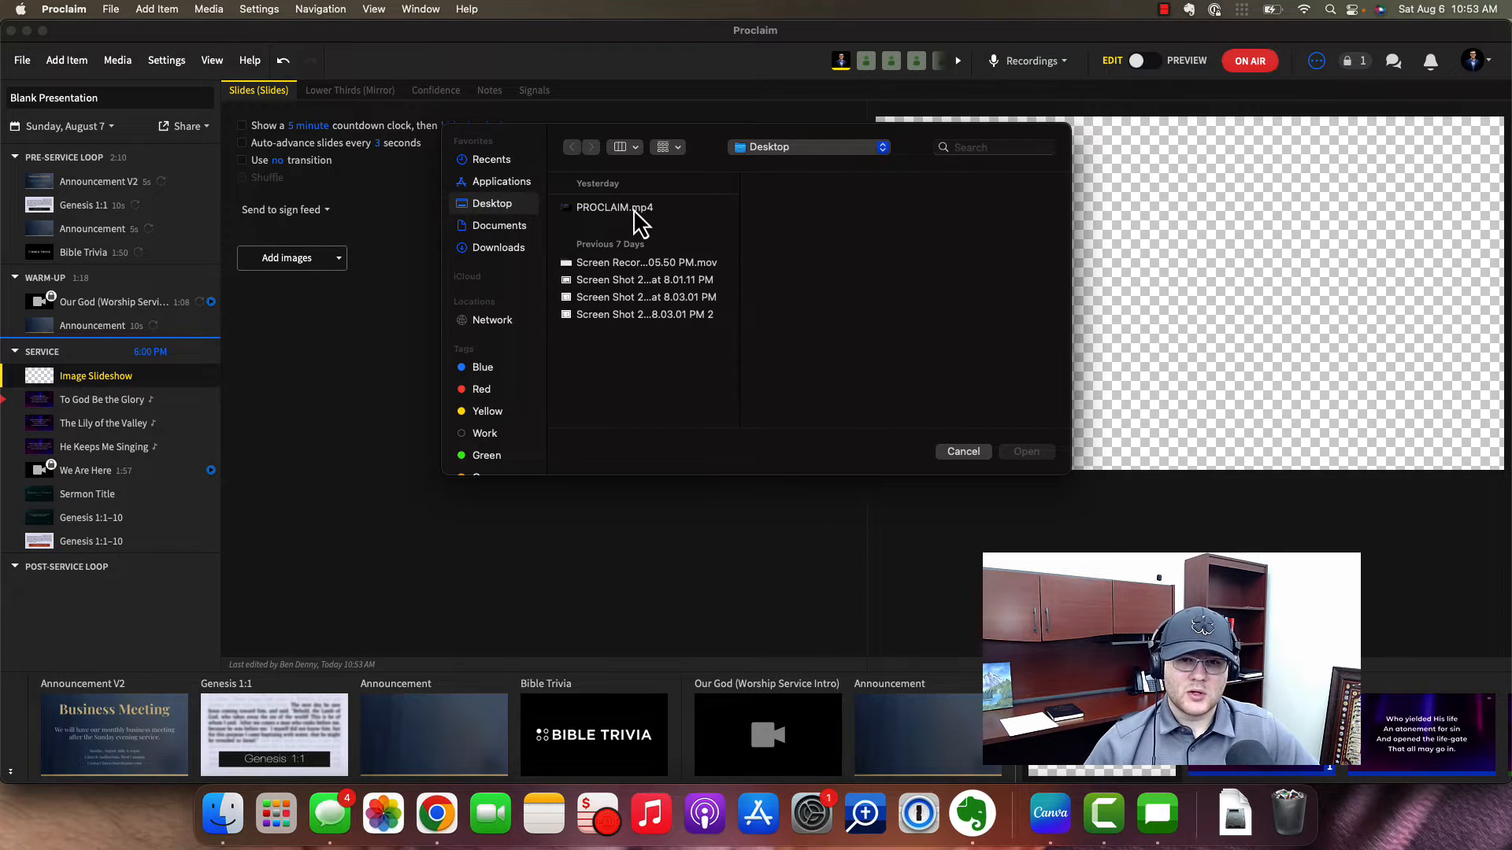
{"action": "left_click", "coordinate": [611, 262]}
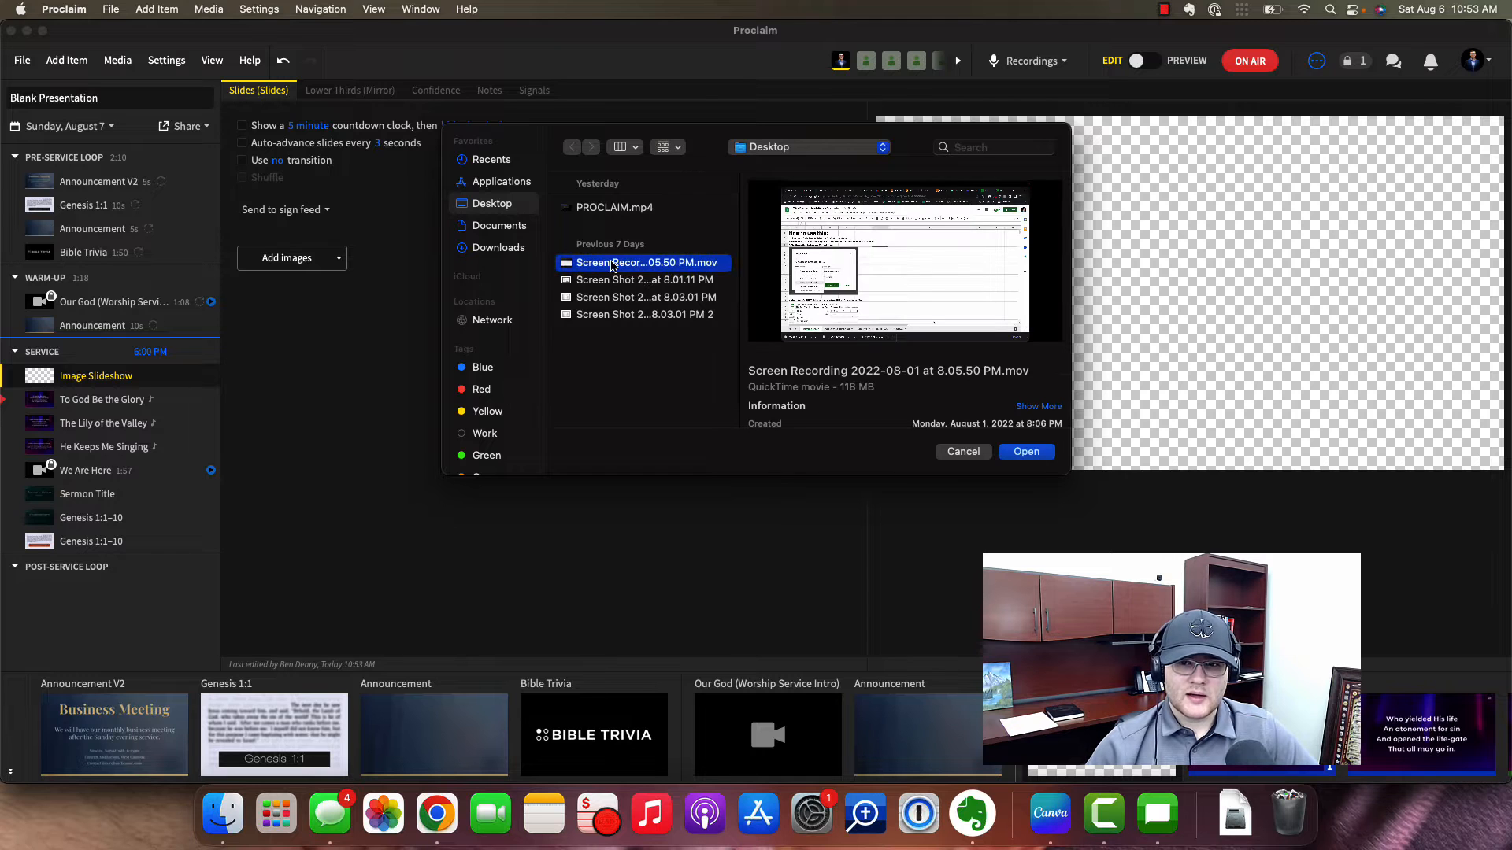
{"action": "double_click", "coordinate": [610, 285]}
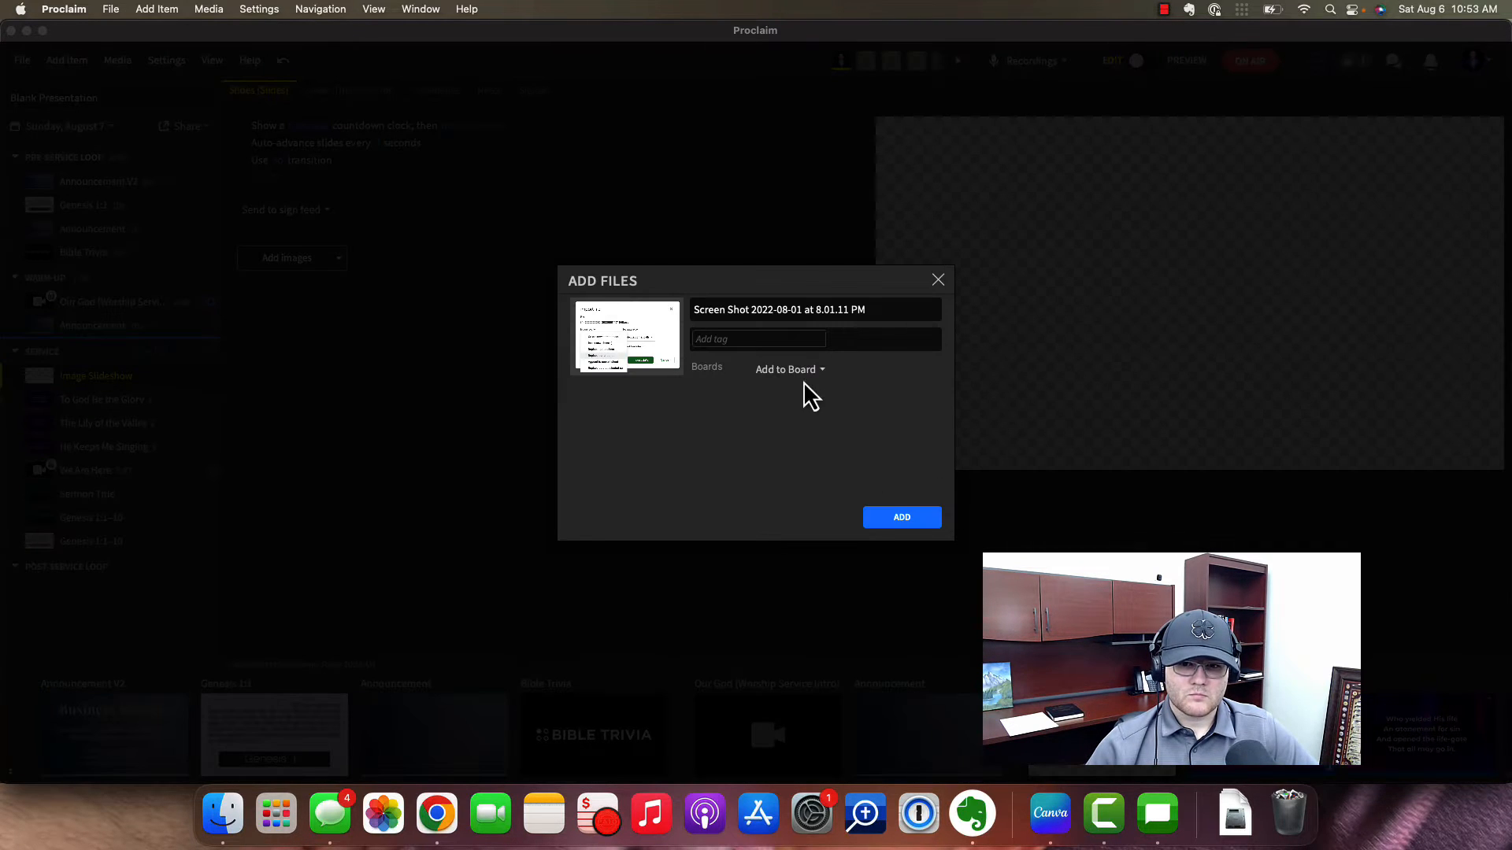
{"action": "left_click", "coordinate": [803, 372]}
{"action": "left_click", "coordinate": [803, 377]}
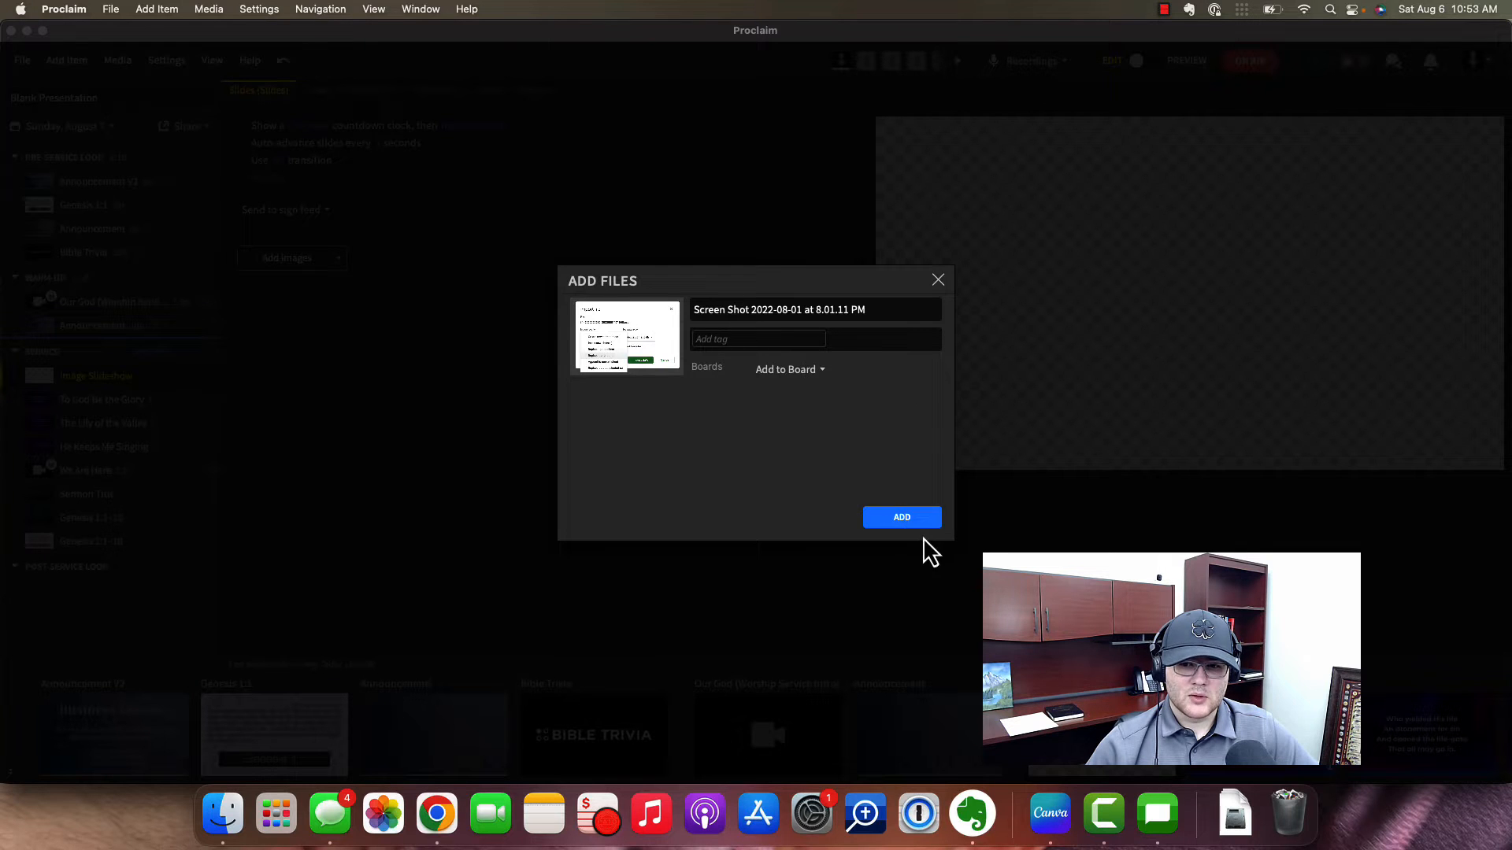
{"action": "left_click", "coordinate": [901, 517]}
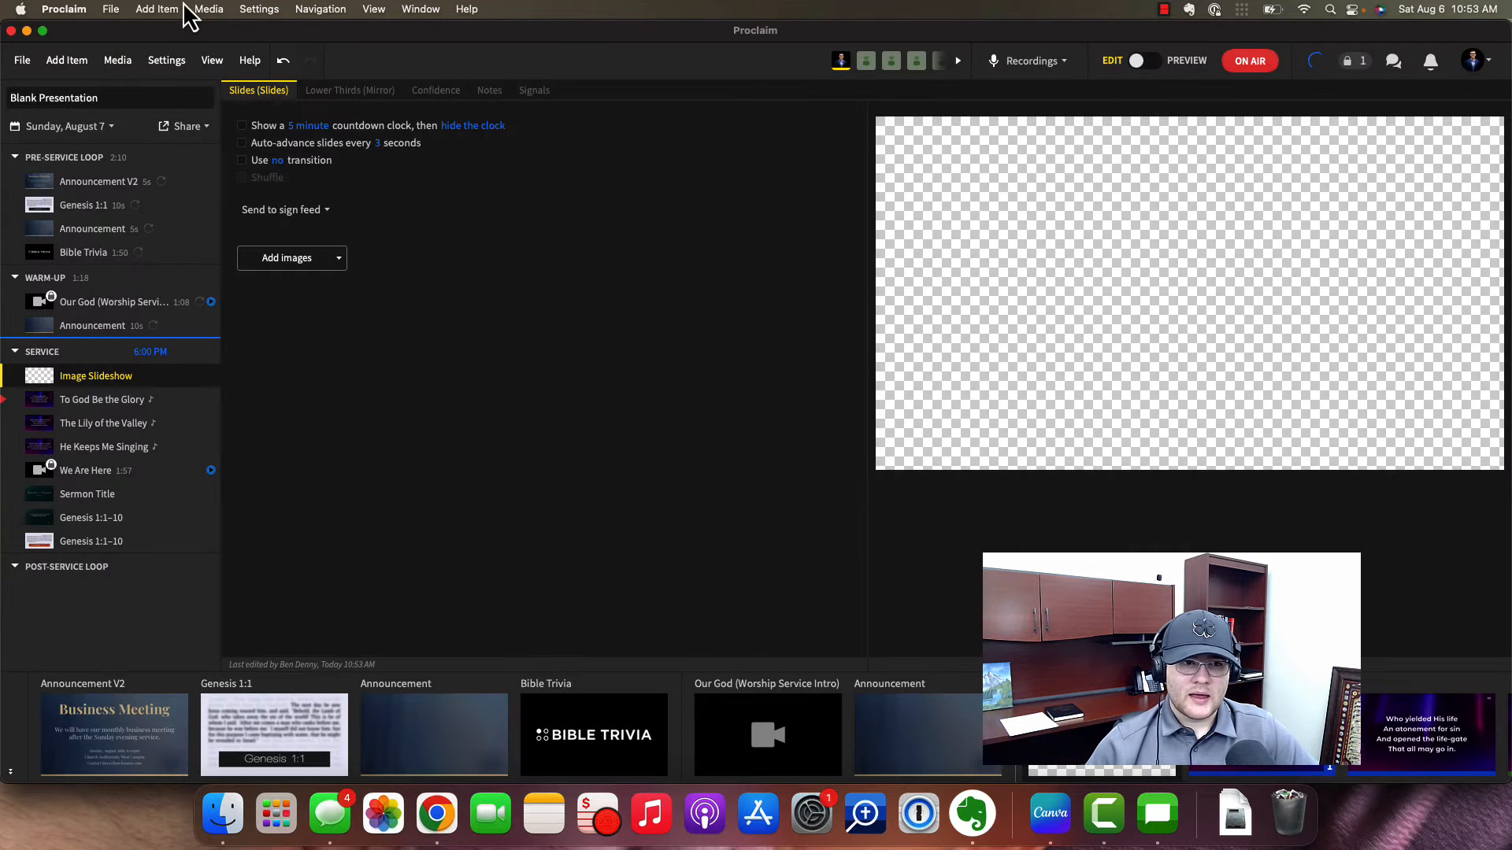
- Browse the Group Upload board in the media library and sort its contents by Newest
{"action": "left_click", "coordinate": [118, 61]}
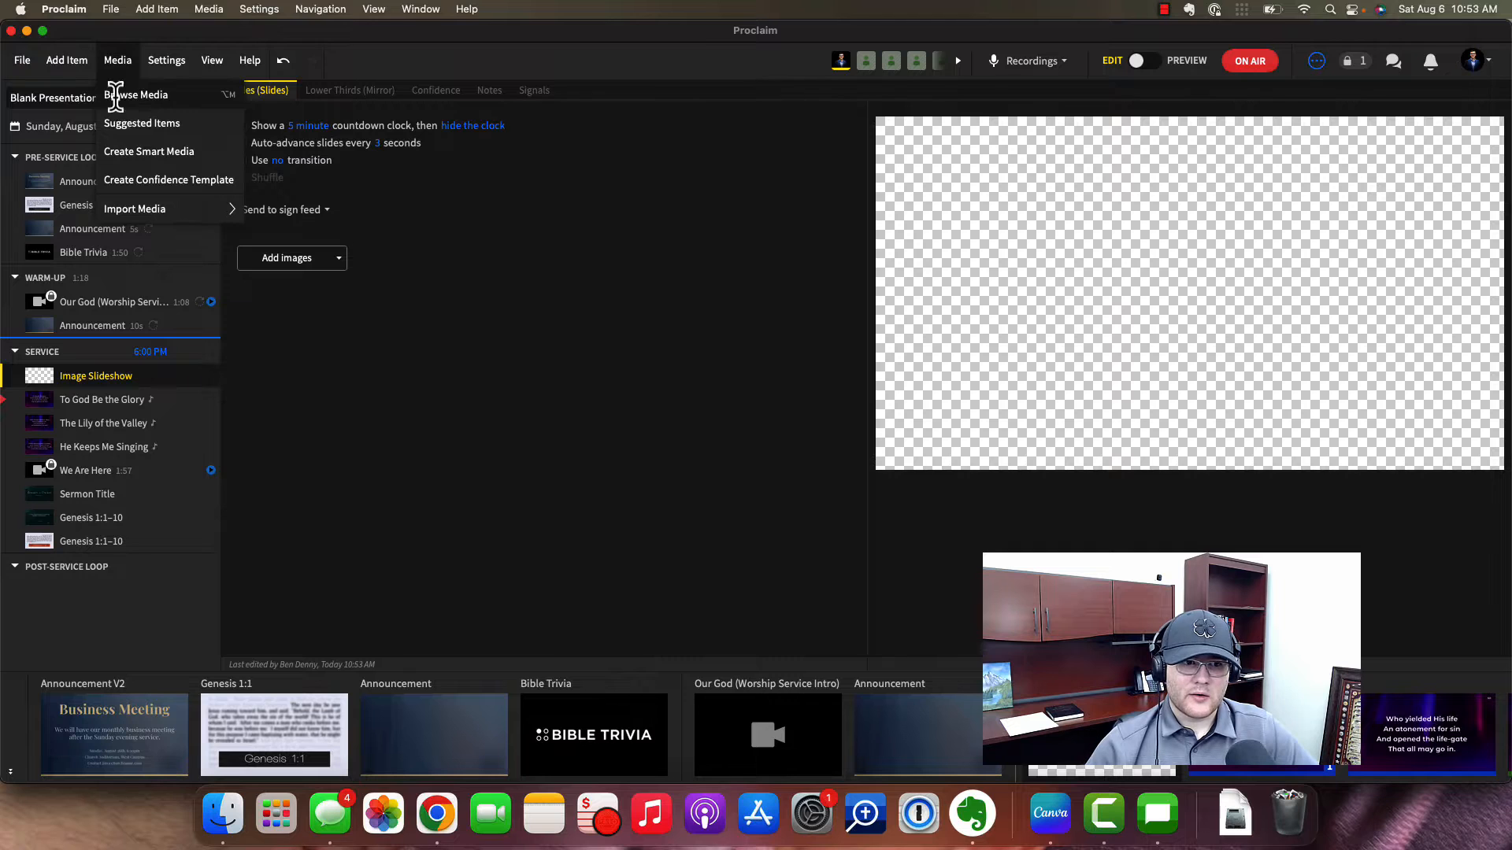
{"action": "left_click", "coordinate": [115, 96]}
{"action": "left_click", "coordinate": [353, 176]}
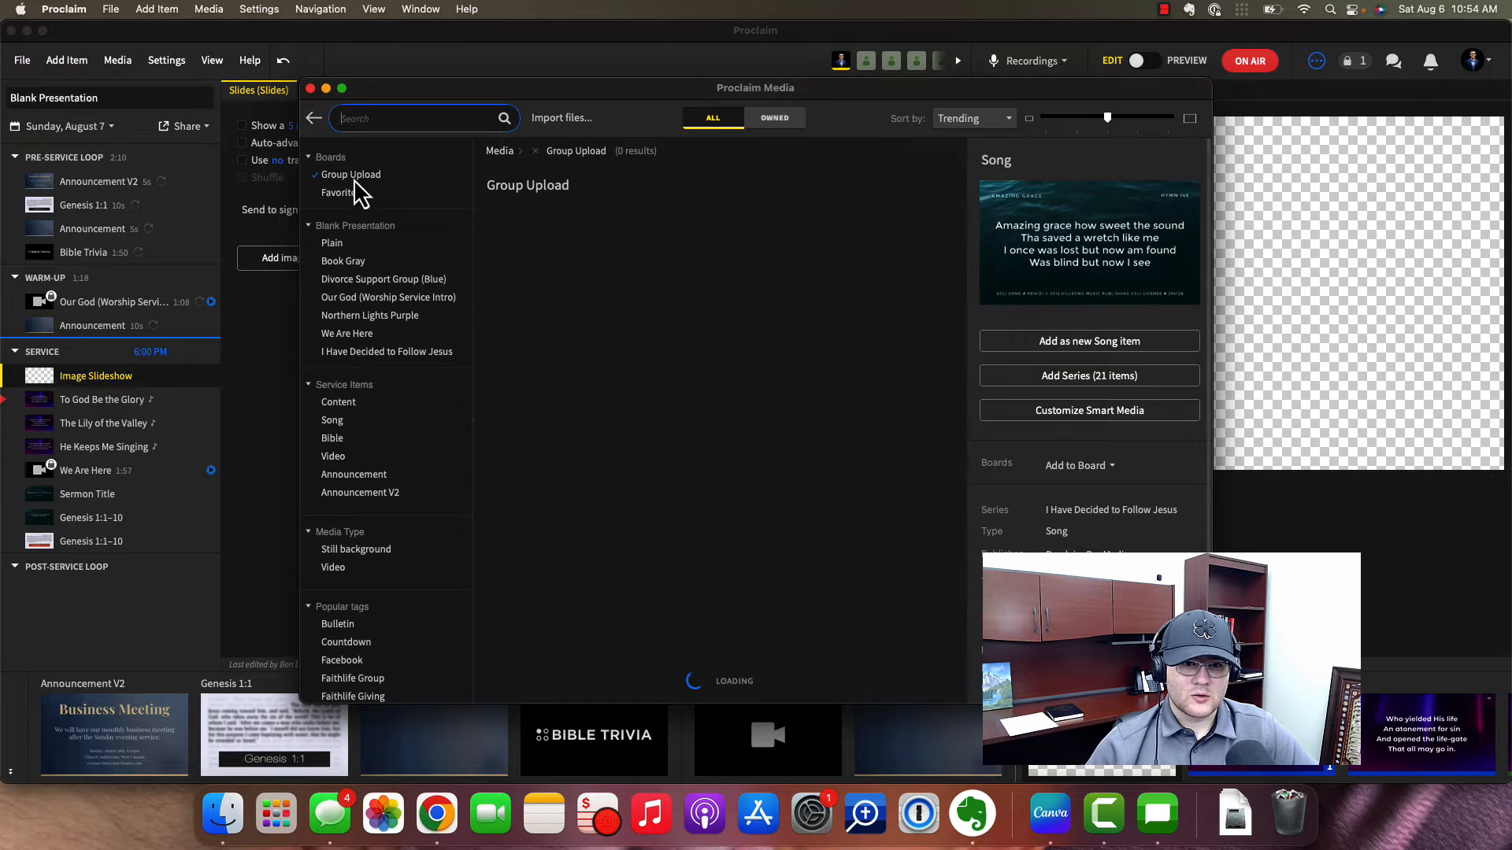
{"action": "scroll", "coordinate": [759, 523], "scroll_direction": "down", "scroll_amount": 15}
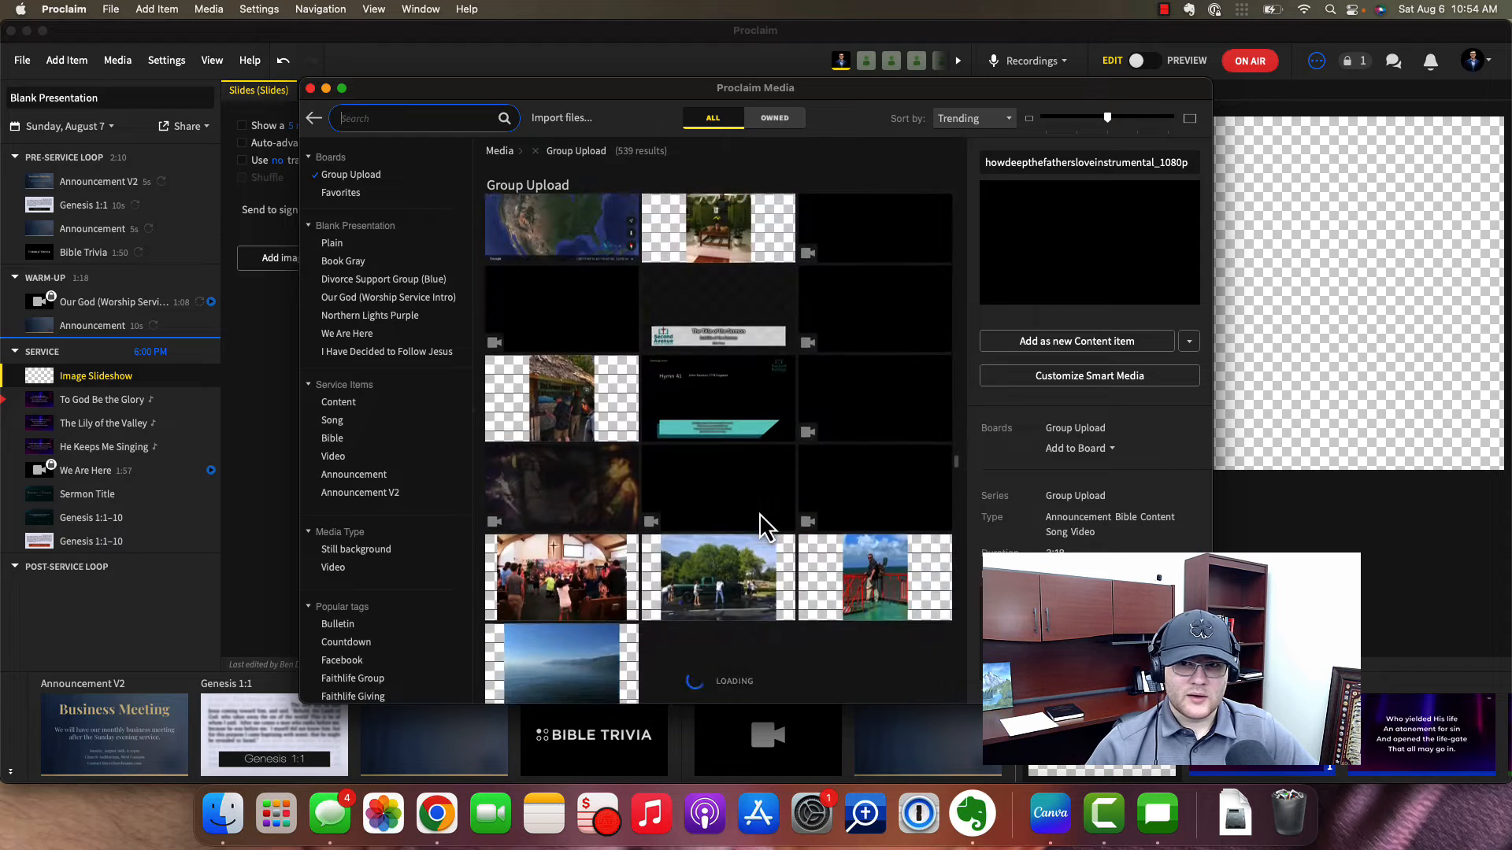
{"action": "left_click_drag", "start_coordinate": [956, 443], "coordinate": [955, 210]}
{"action": "left_click", "coordinate": [965, 120]}
{"action": "left_click", "coordinate": [955, 218]}
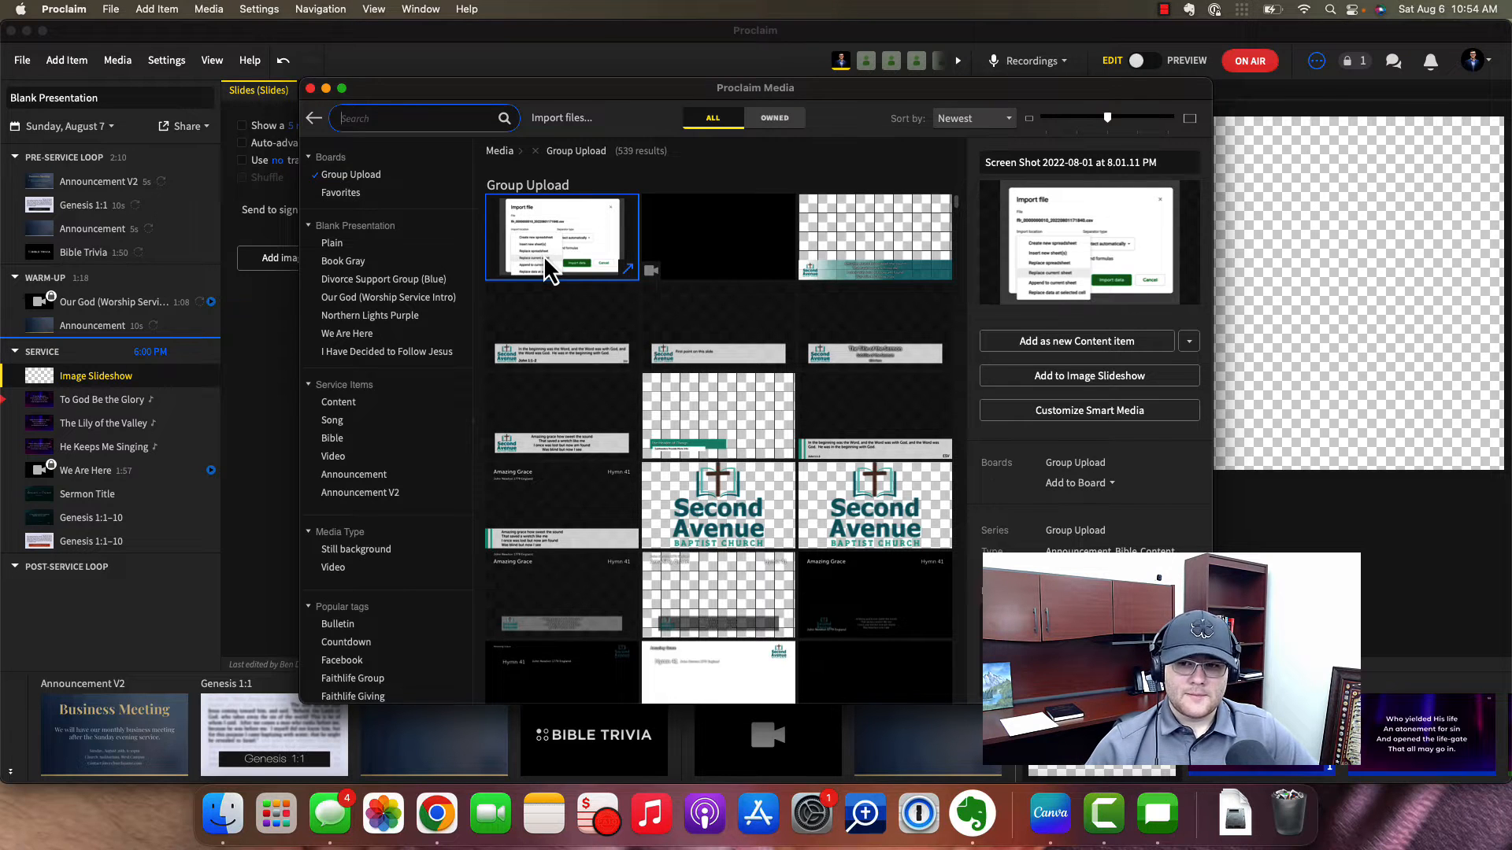
- Delete "Screen Shot 2022-08-01 at 8.01.11 PM" from the Group Upload board and close the media library
{"action": "right_click", "coordinate": [587, 263]}
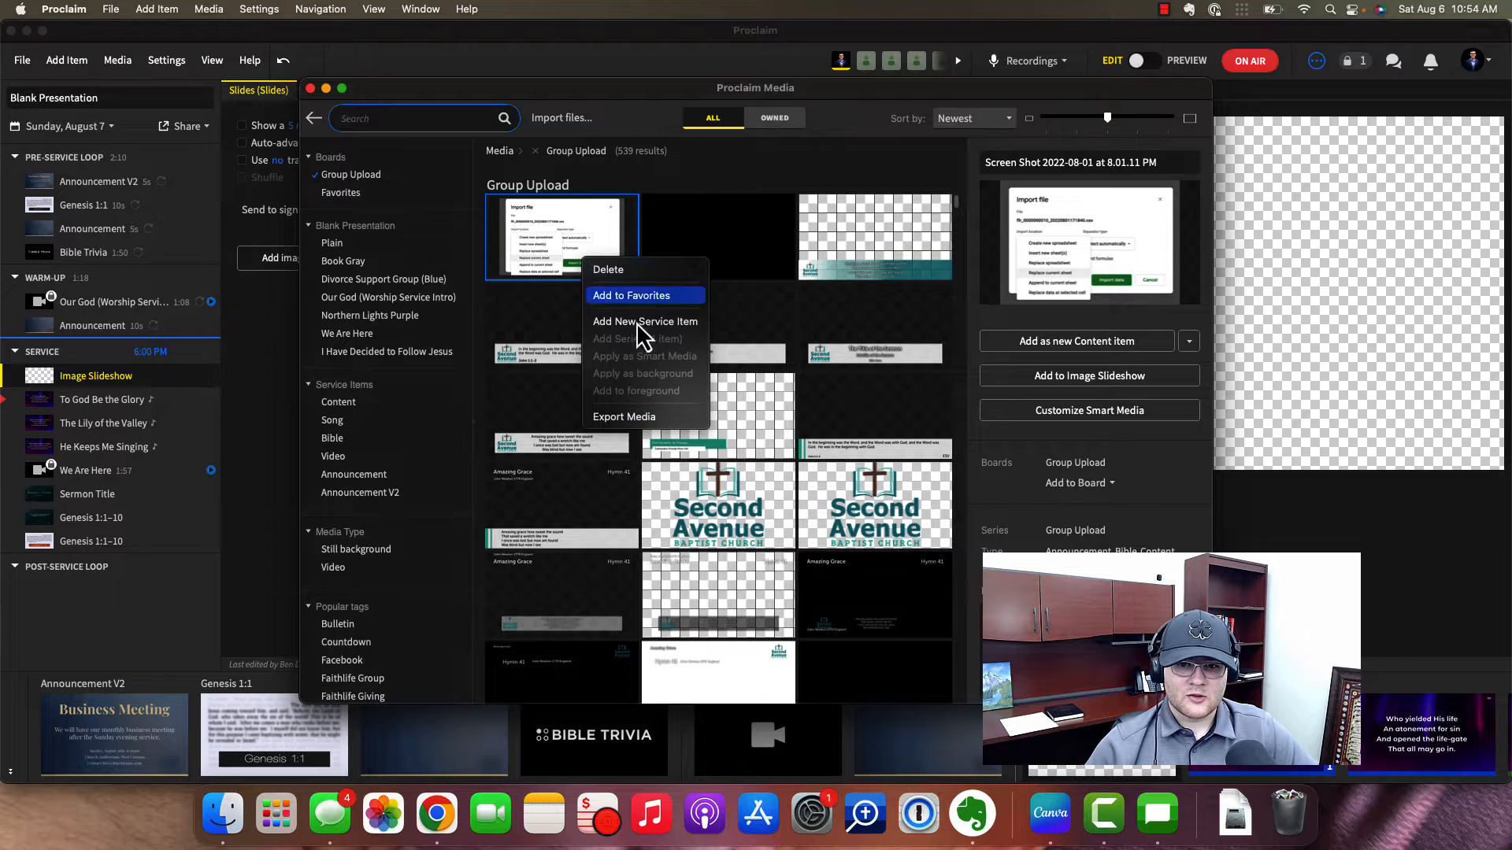
{"action": "left_click", "coordinate": [629, 281]}
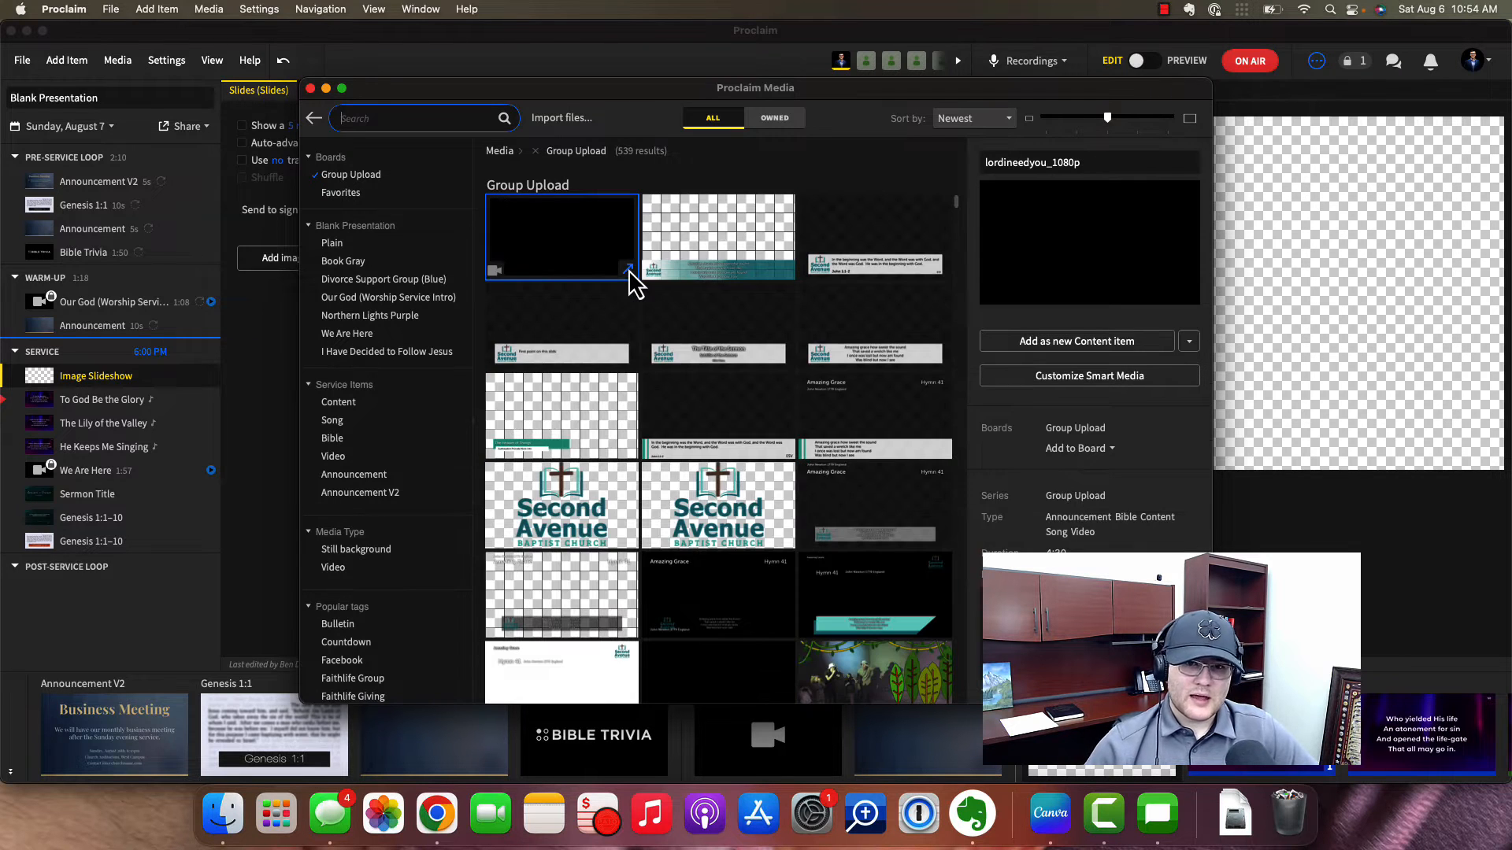
{"action": "left_click", "coordinate": [310, 88]}
- Import "Screen Shot 2022-08-01 at 8.01.11 PM" into the slideshow for use on this computer only, and remove it again
{"action": "left_click", "coordinate": [296, 258]}
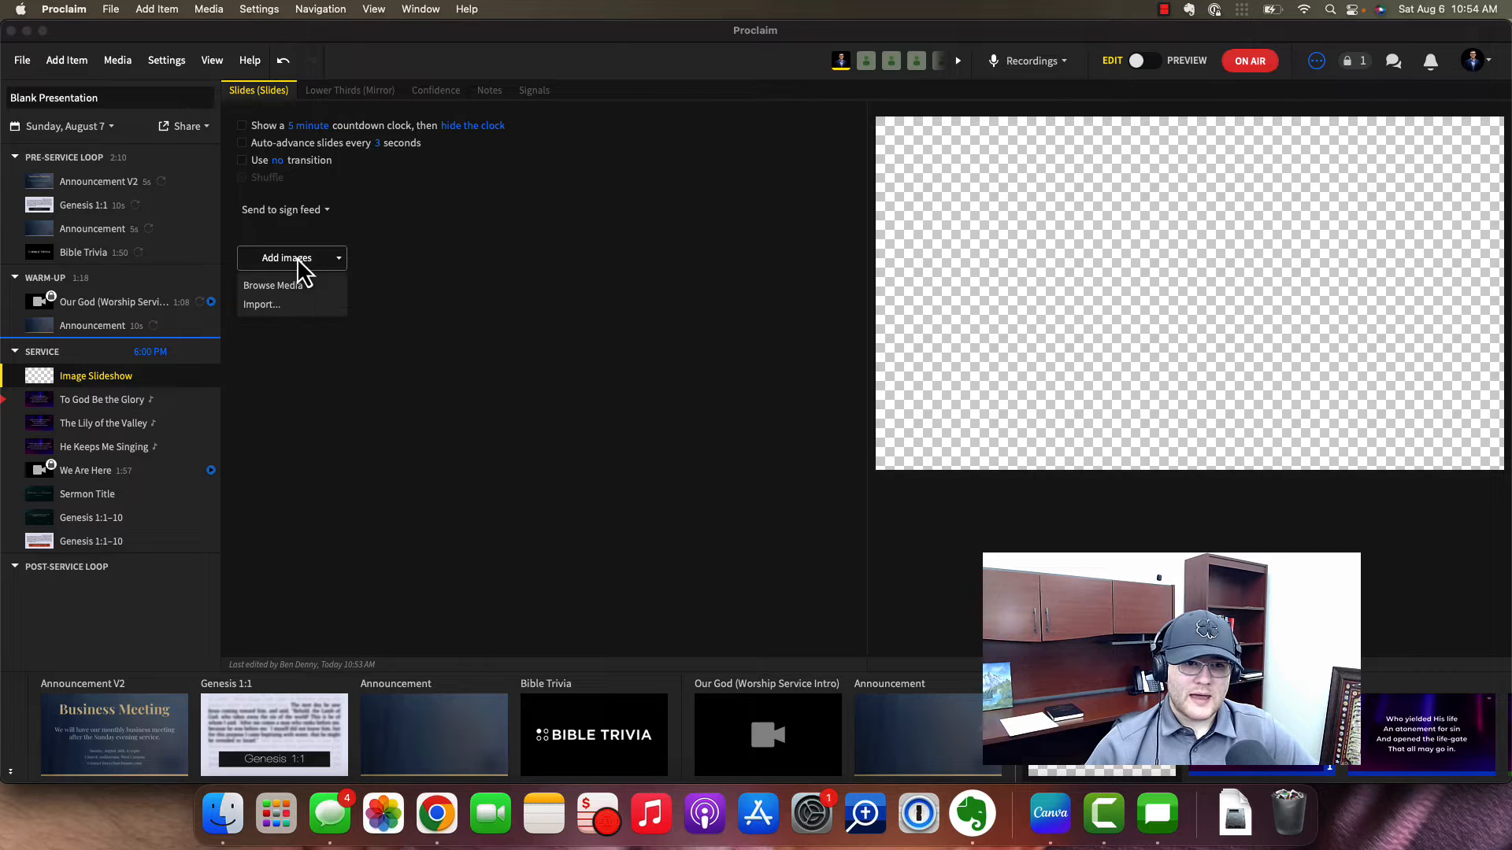
{"action": "left_click", "coordinate": [297, 304]}
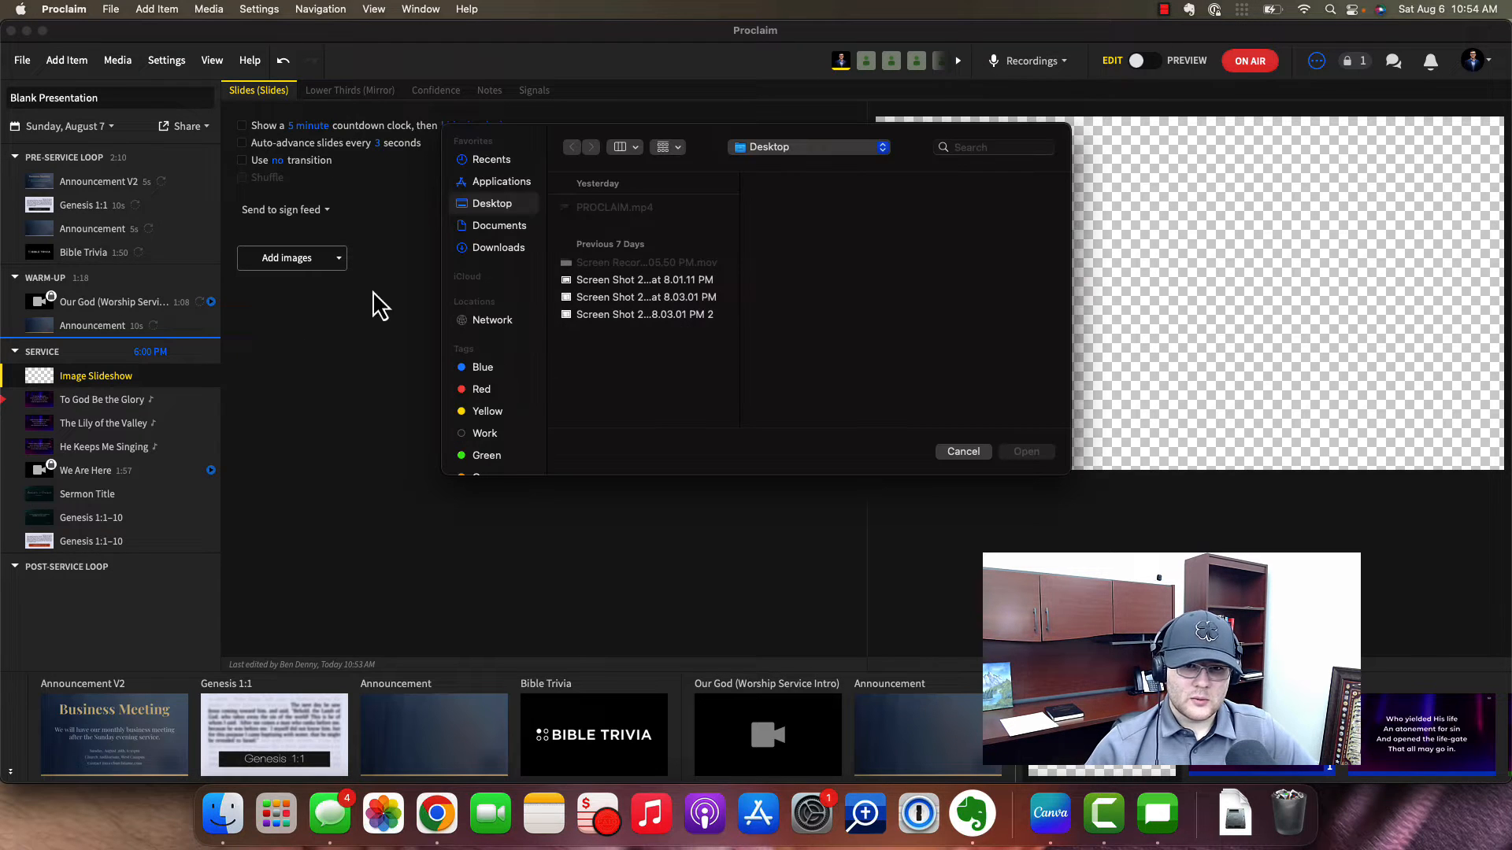
{"action": "double_click", "coordinate": [607, 280]}
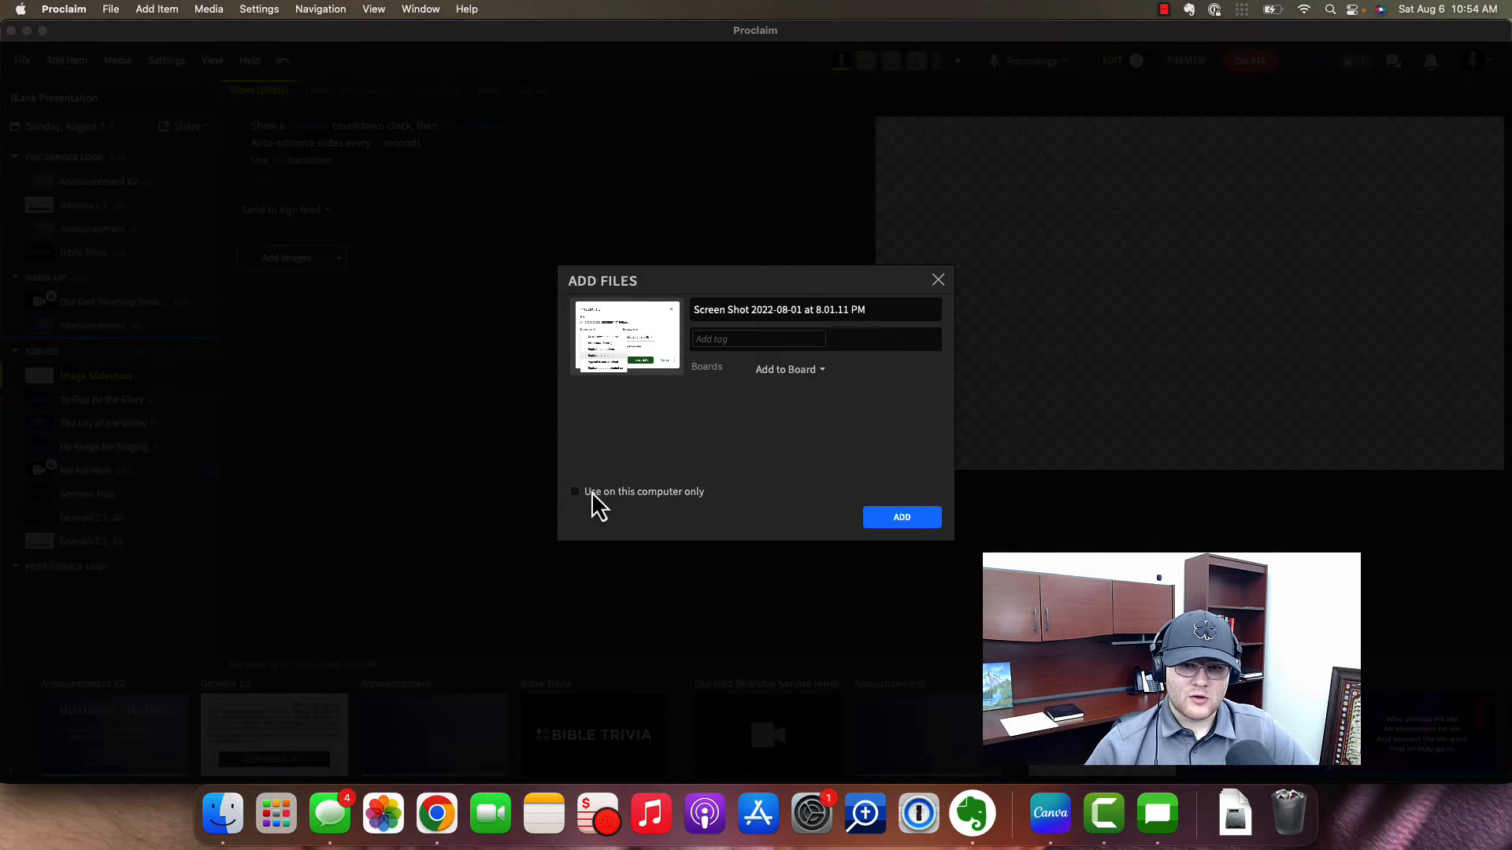
{"action": "left_click", "coordinate": [577, 493]}
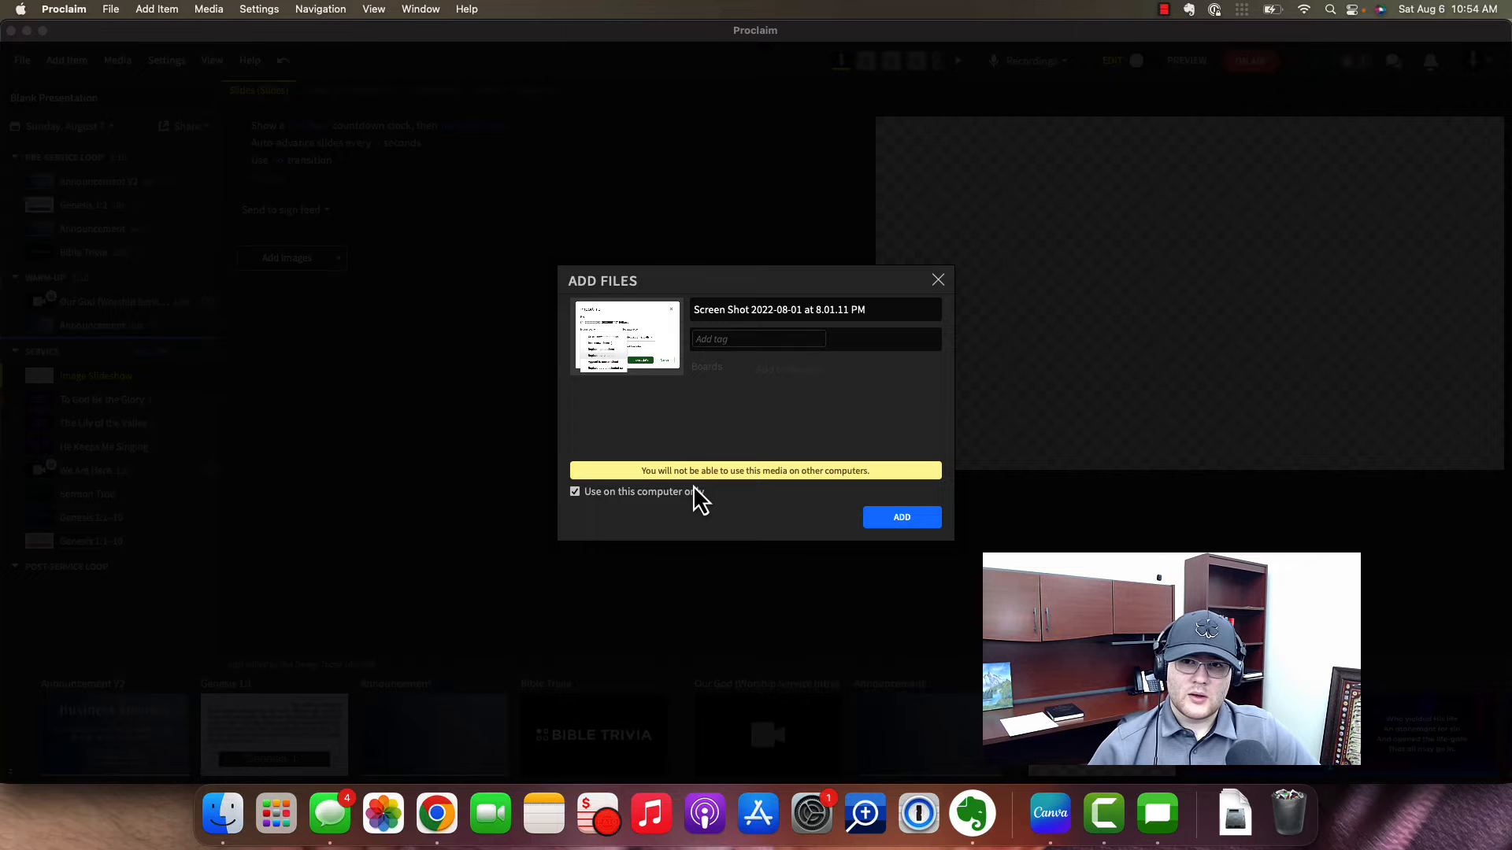
{"action": "left_click", "coordinate": [892, 539]}
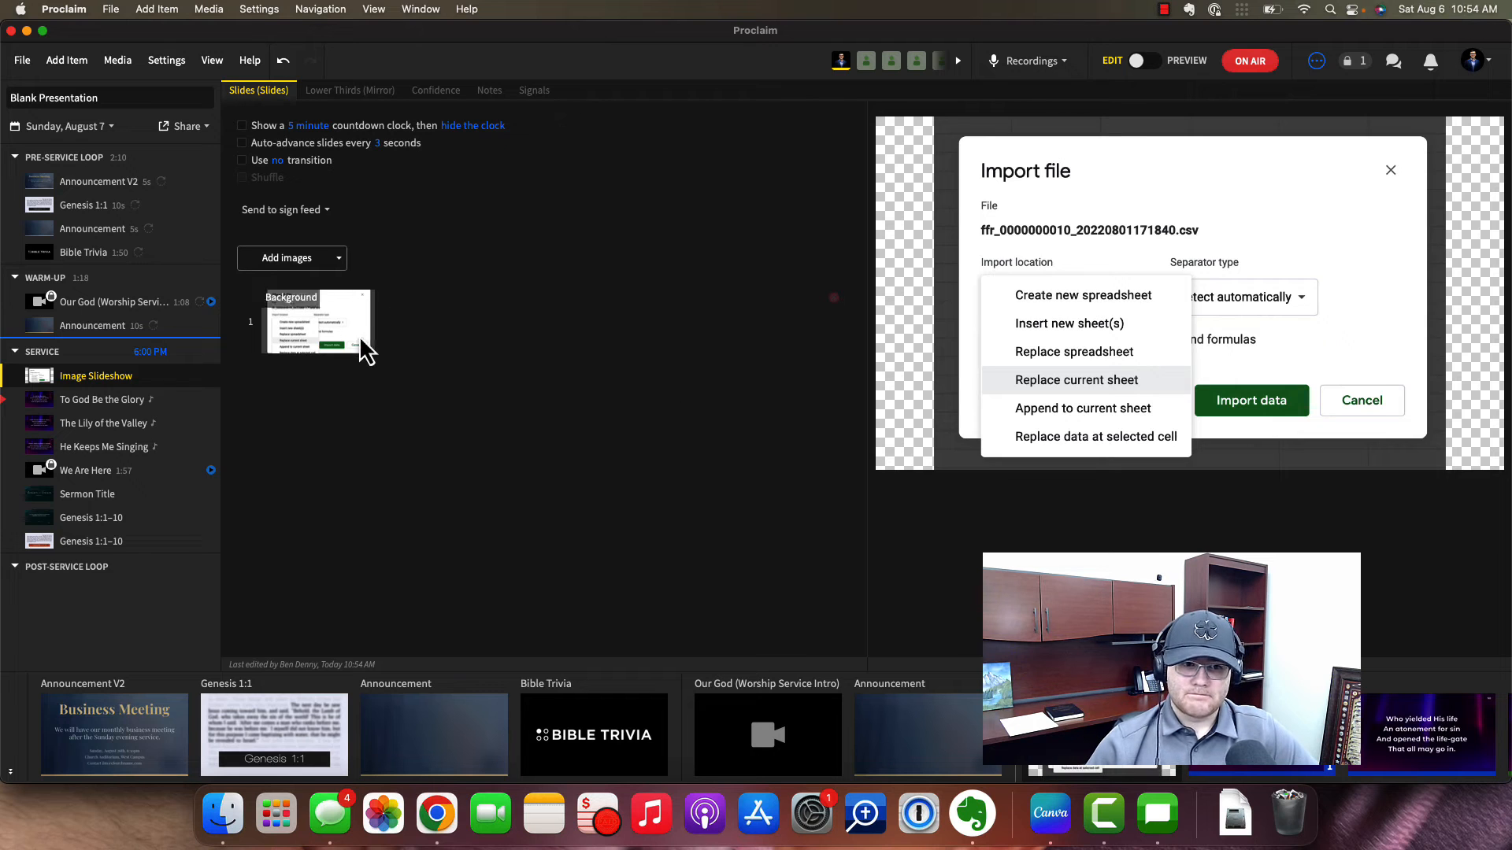
{"action": "left_click", "coordinate": [834, 297]}
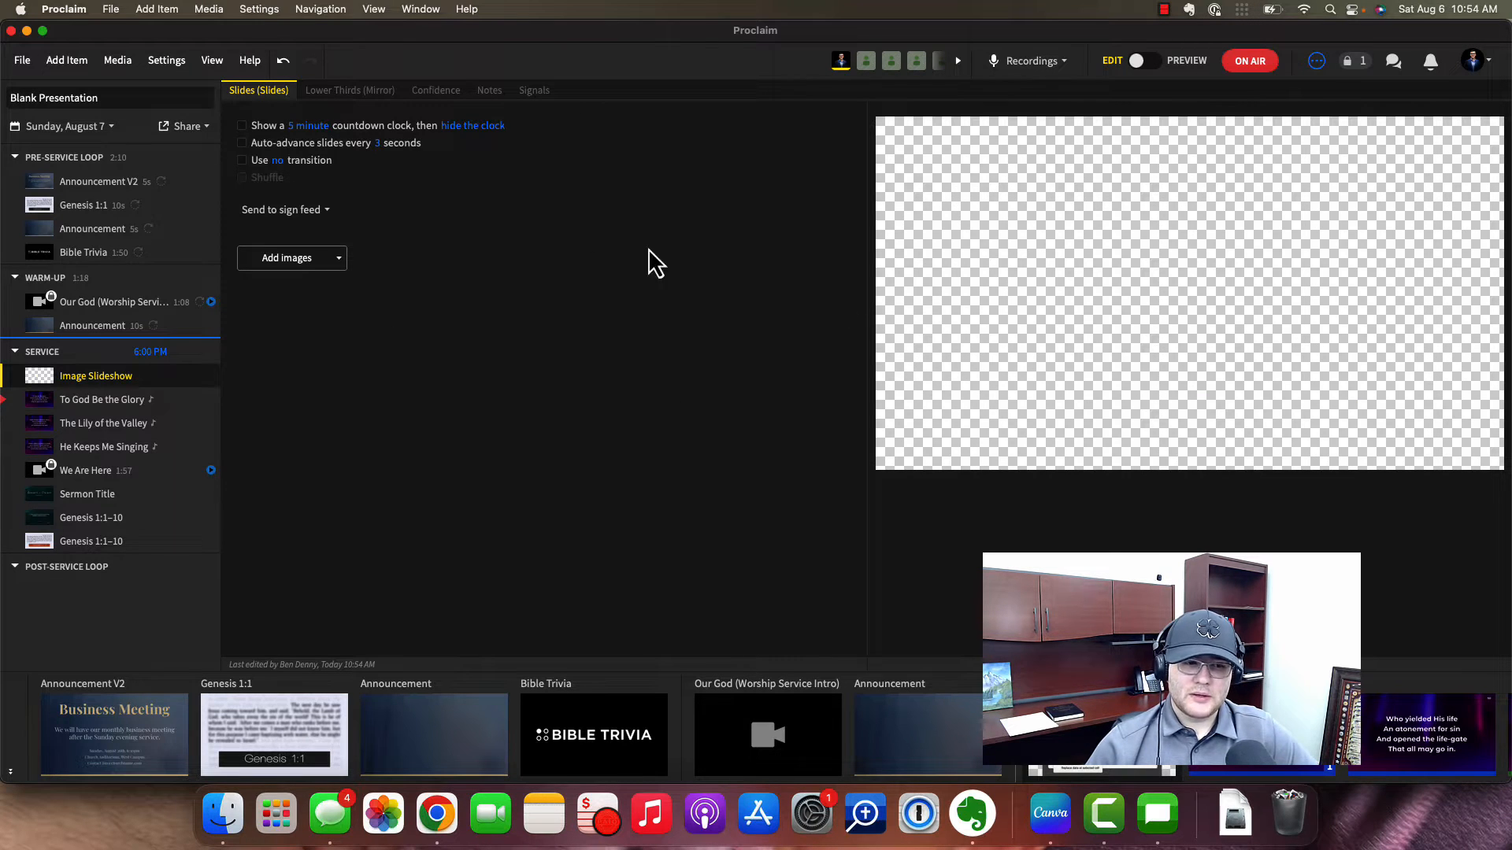
- Add a Web Page item to the Service section with the address secondavenuembc.org
{"action": "left_click", "coordinate": [69, 60]}
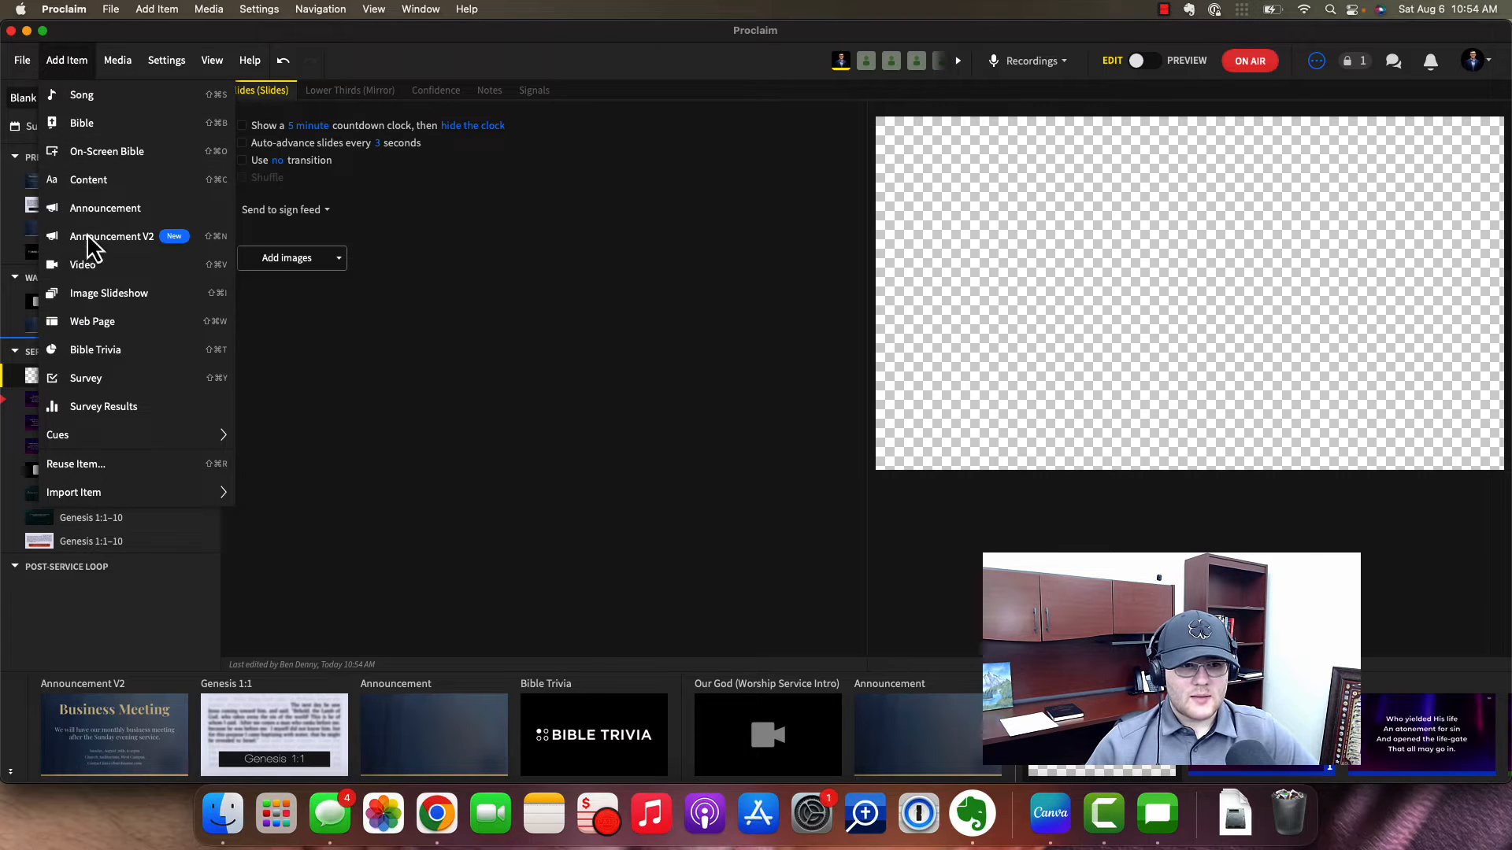
{"action": "left_click", "coordinate": [81, 323]}
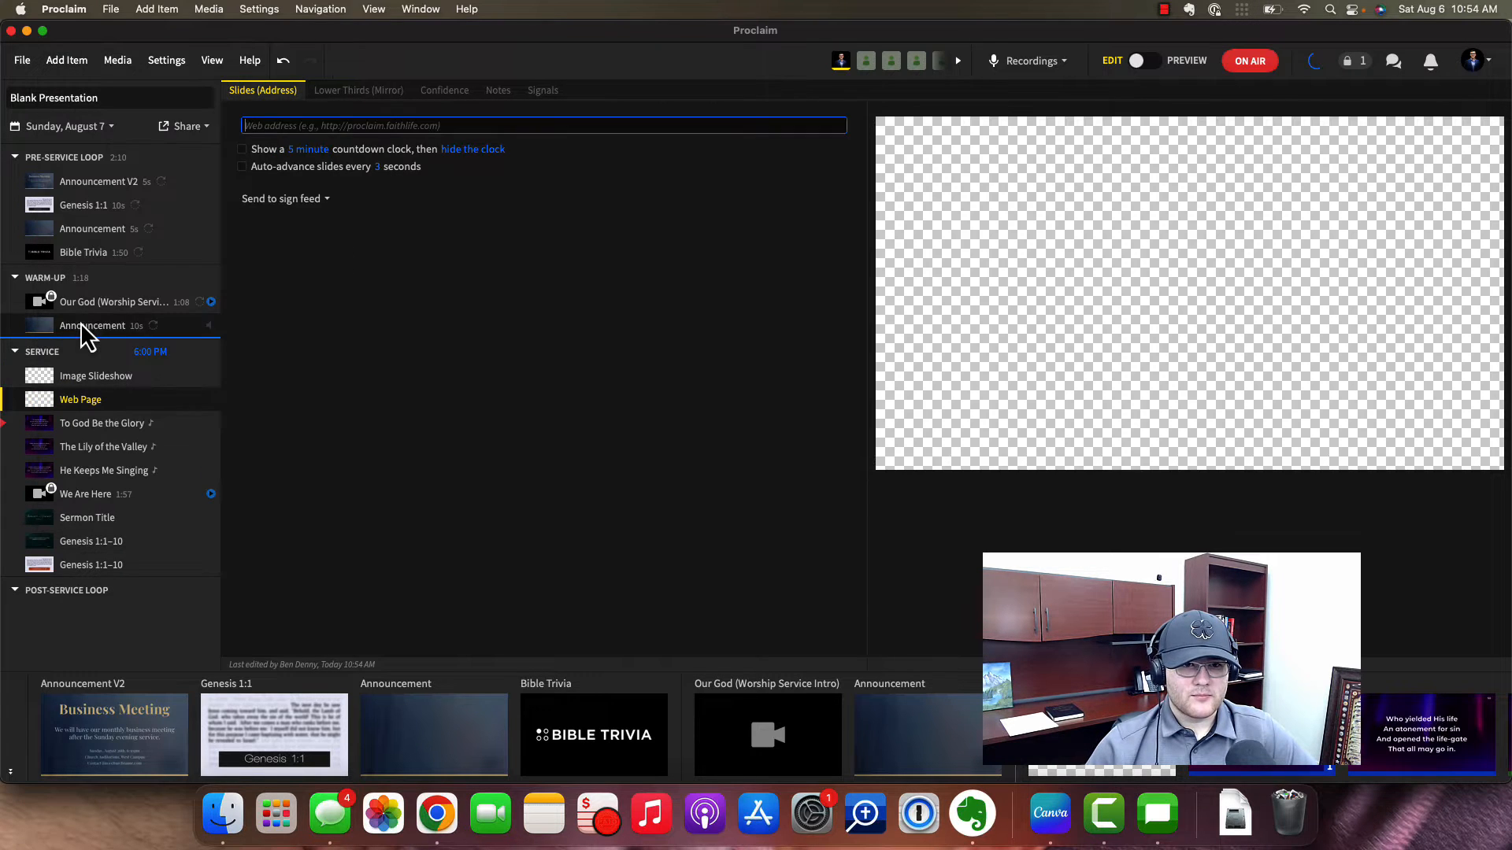
{"action": "type", "text": "http"}
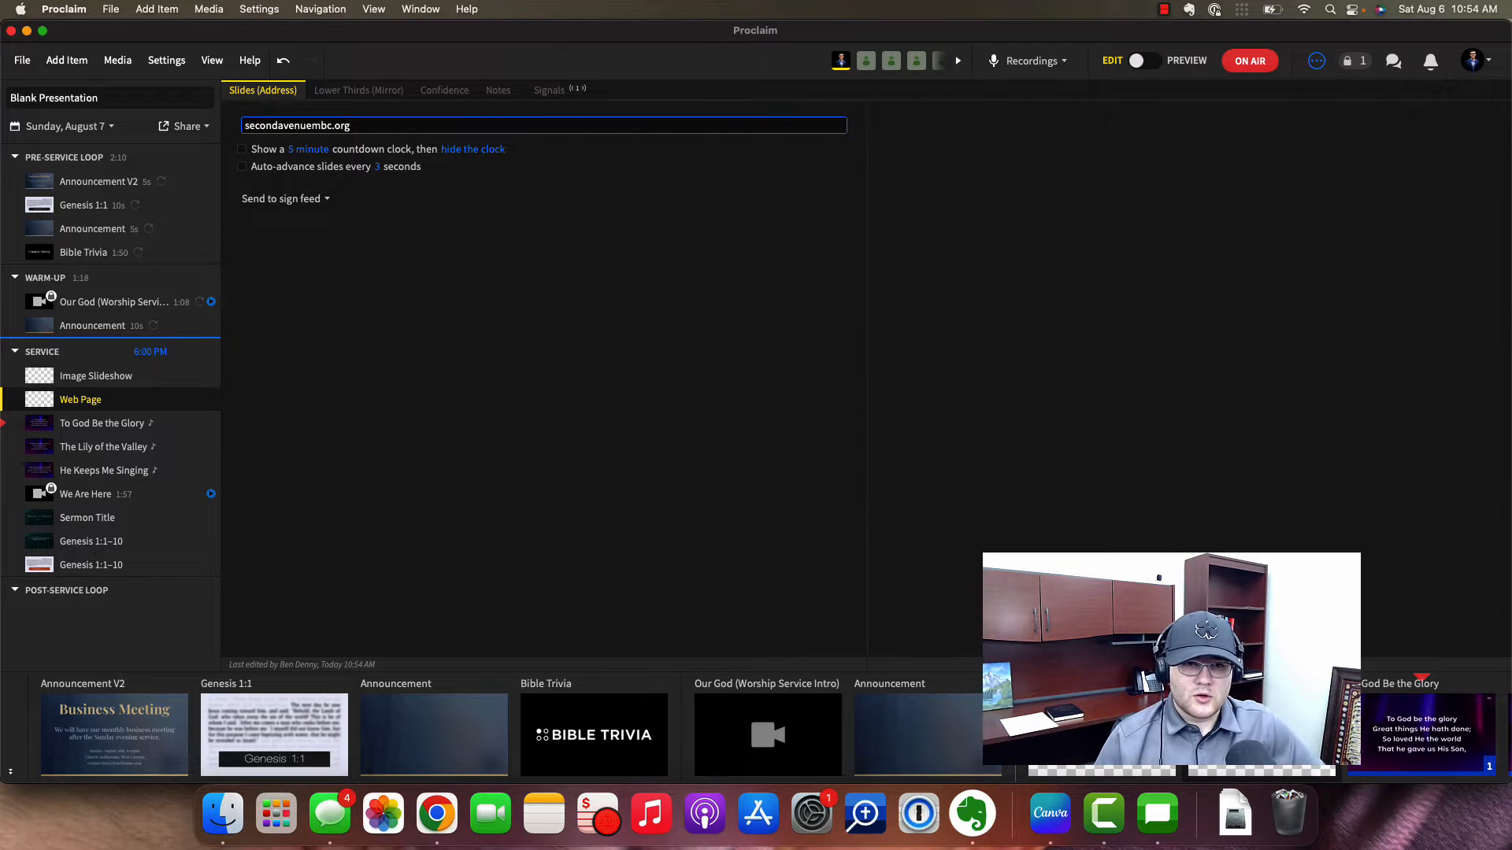
{"action": "key", "text": "Return"}
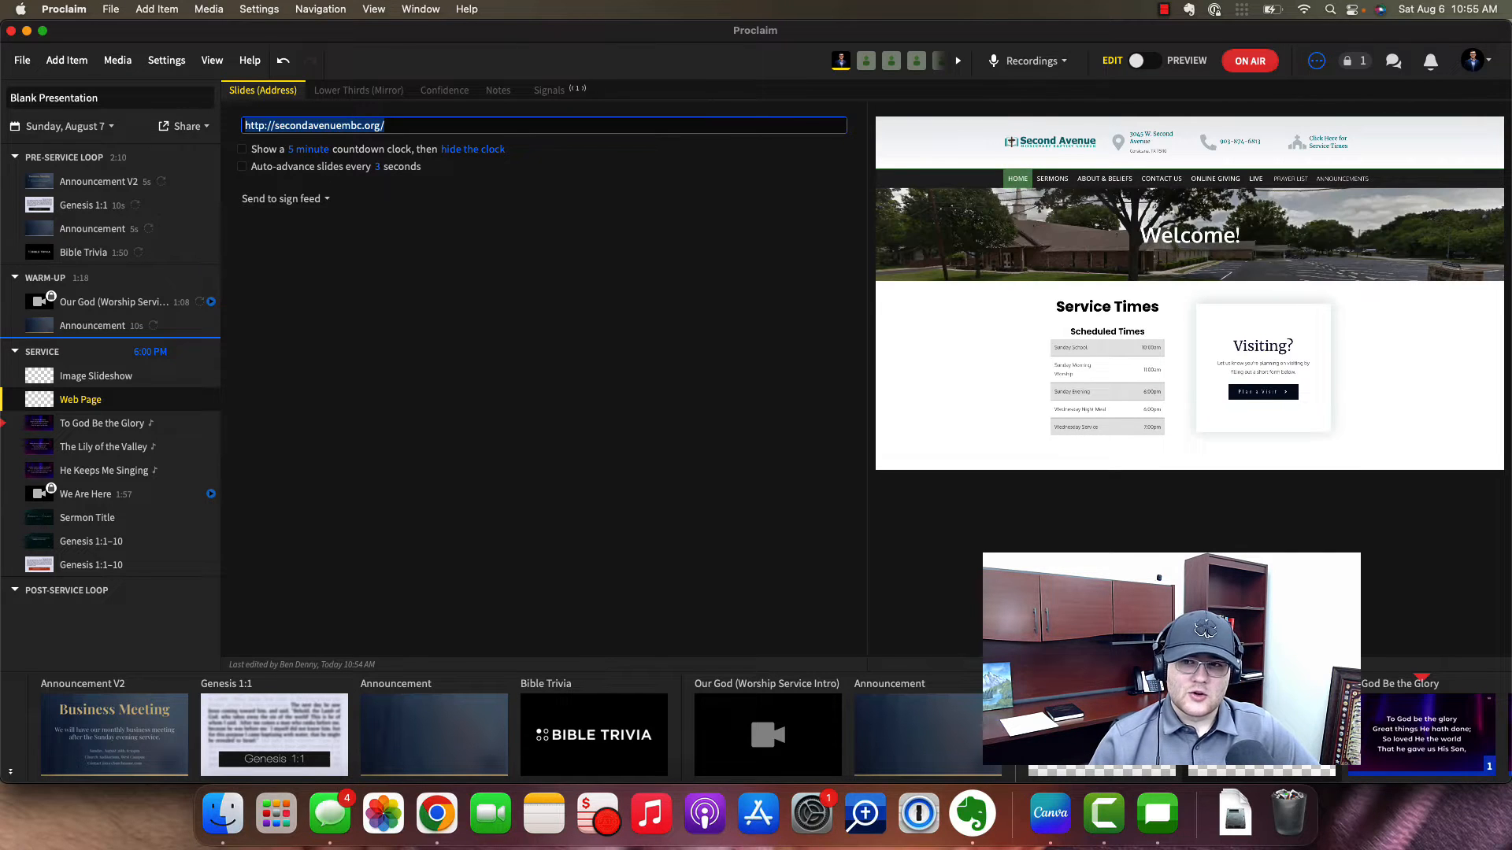
- Look through the site's About & Beliefs page in the Web Page preview, and shrink the preview pane
{"action": "scroll", "coordinate": [1187, 337], "scroll_direction": "down", "scroll_amount": 1}
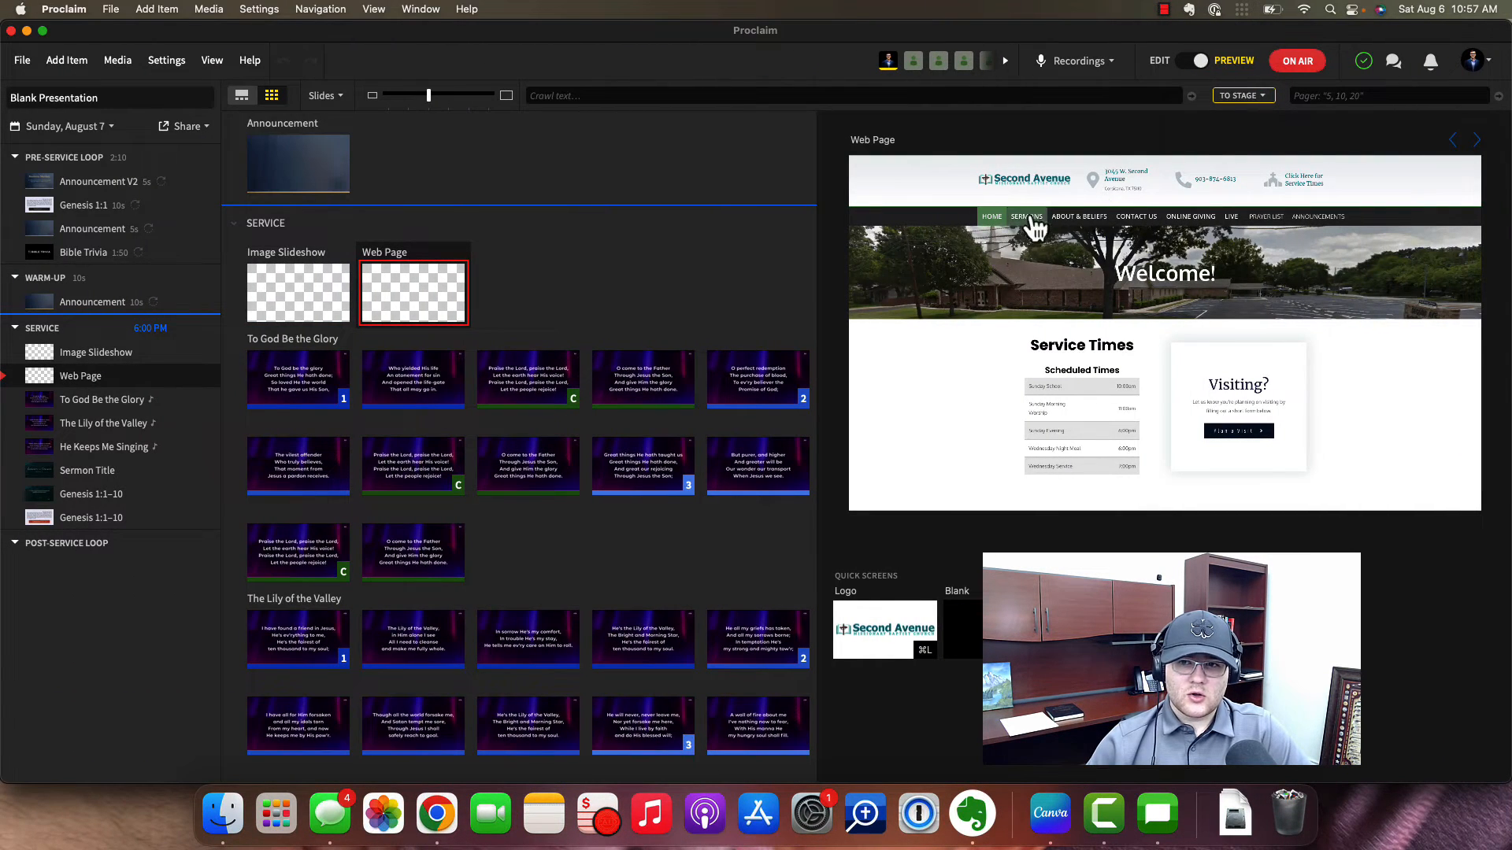
{"action": "left_click", "coordinate": [1080, 217]}
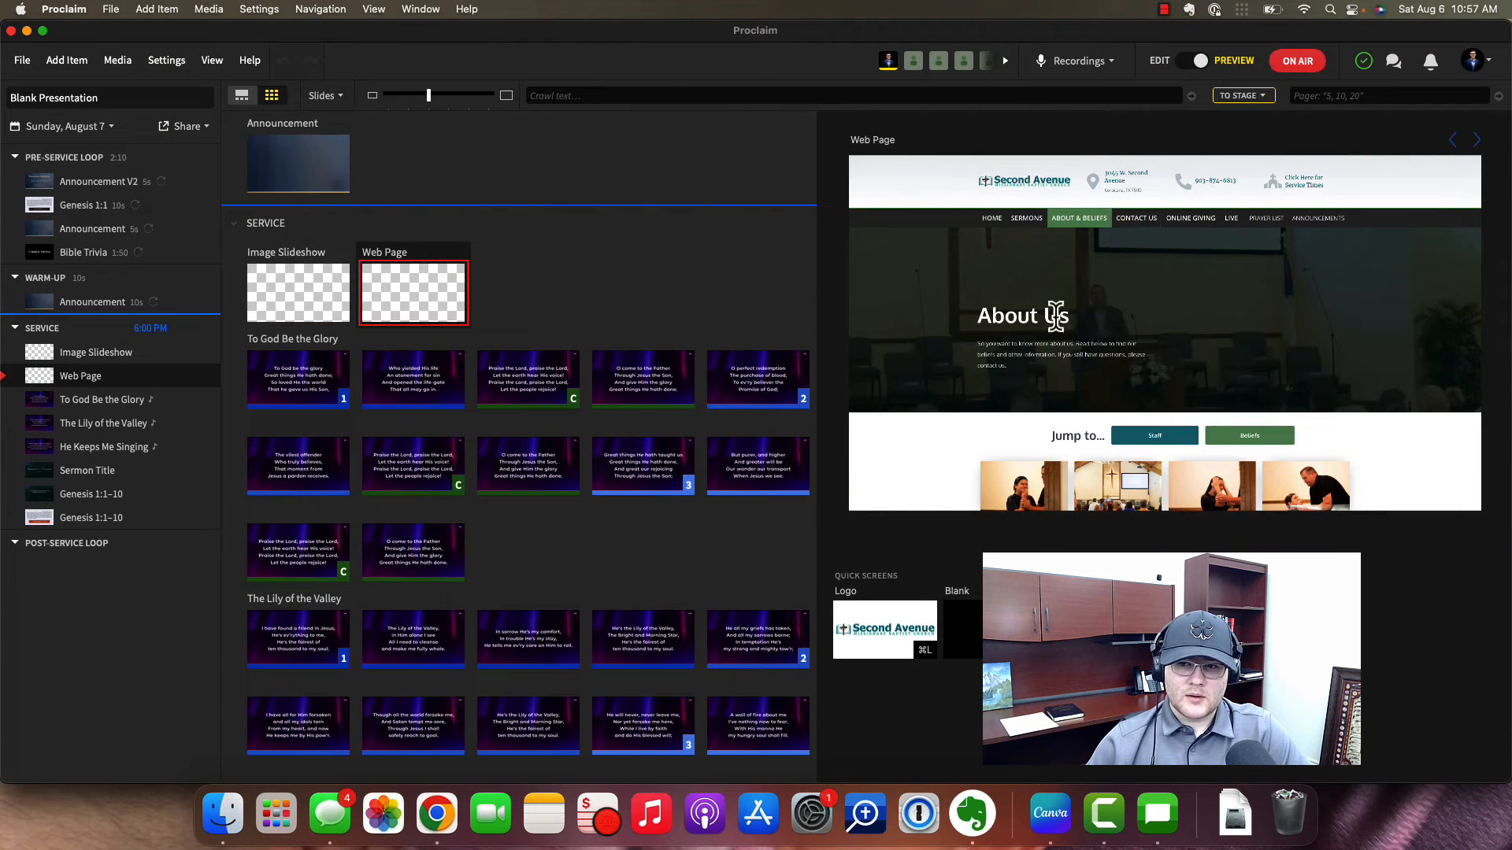
{"action": "scroll", "coordinate": [1070, 339], "scroll_direction": "down", "scroll_amount": 3}
{"action": "scroll", "coordinate": [1138, 386], "scroll_direction": "down", "scroll_amount": 5}
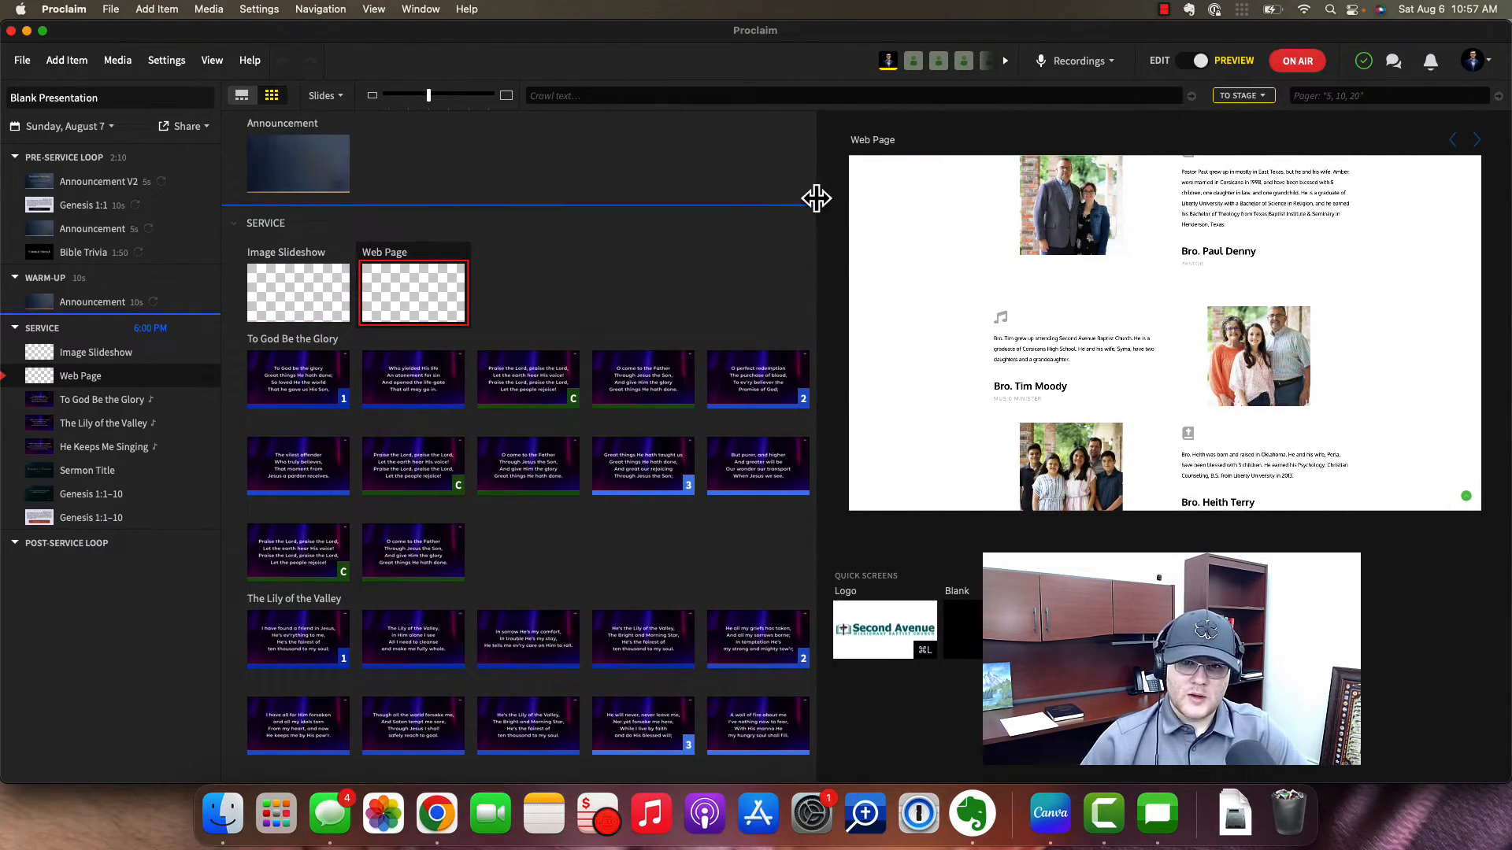
{"action": "left_click_drag", "start_coordinate": [817, 196], "coordinate": [1252, 229]}
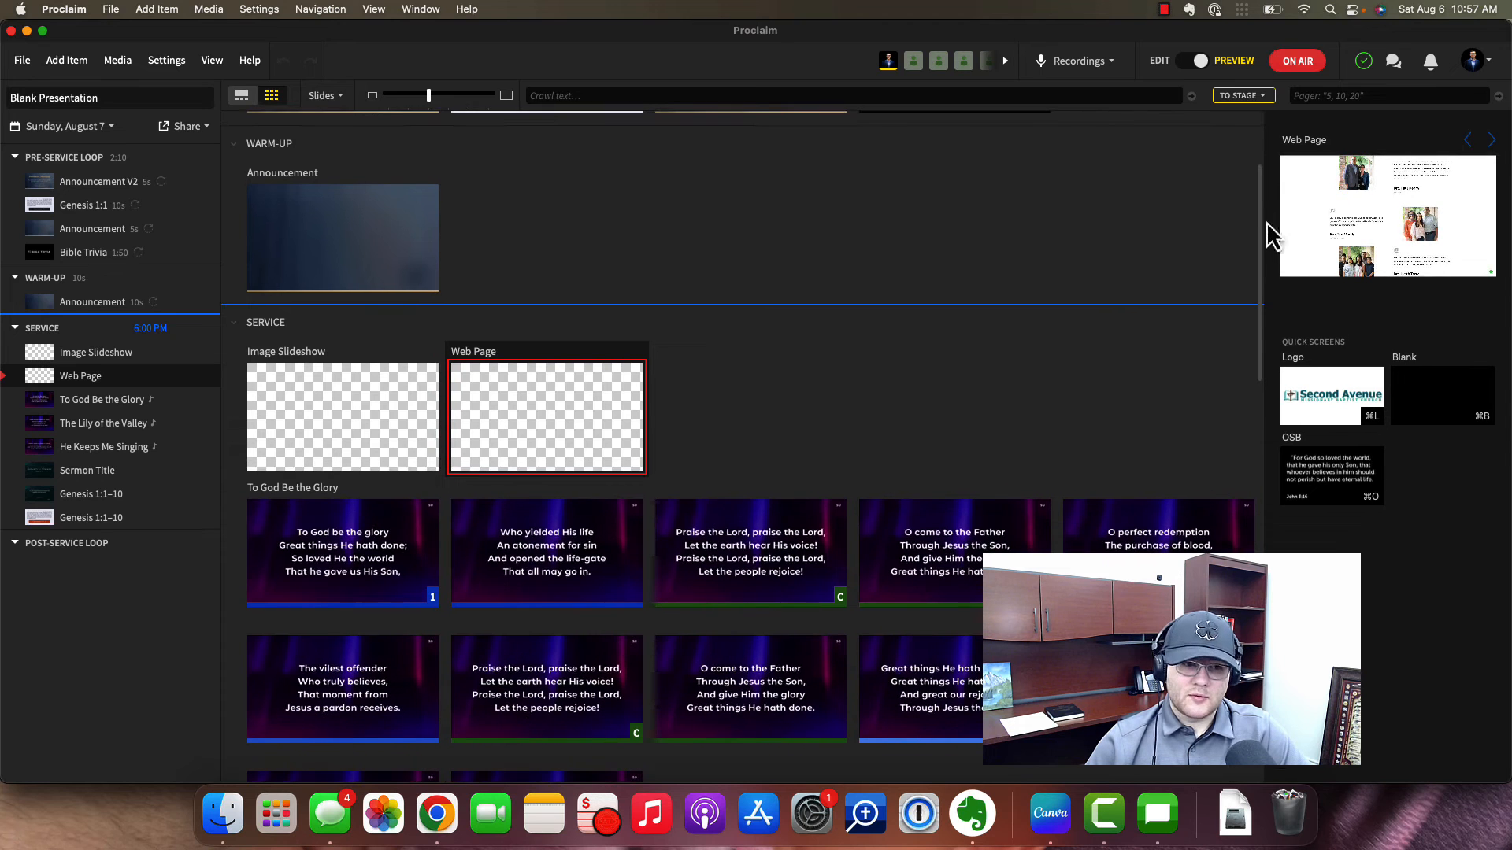
- Add a Survey item to the Service section between the Image Slideshow and the Web Page
{"action": "left_click", "coordinate": [71, 370]}
{"action": "left_click", "coordinate": [77, 70]}
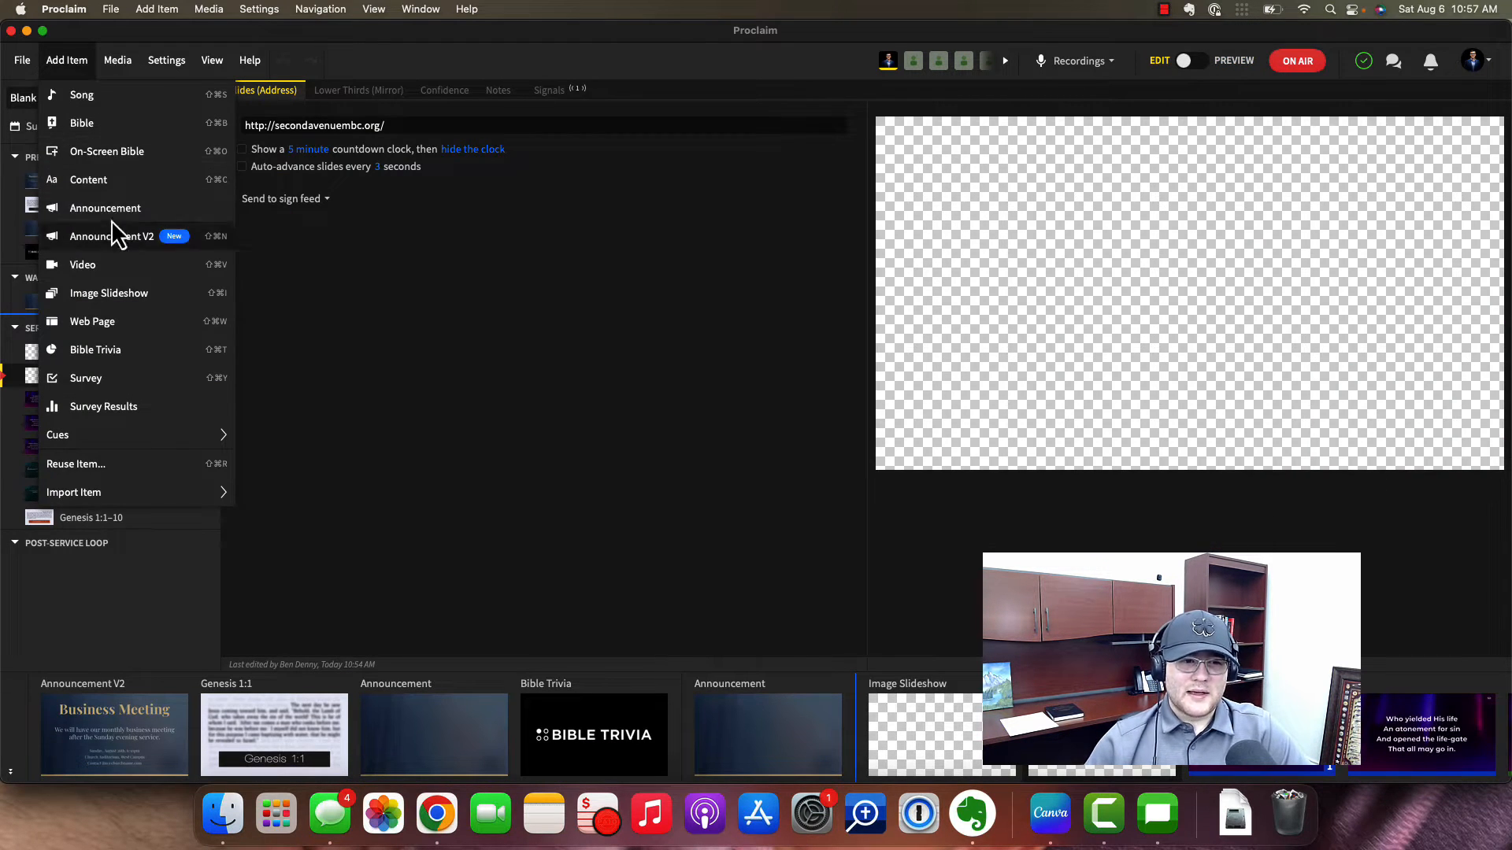
{"action": "left_click", "coordinate": [101, 381]}
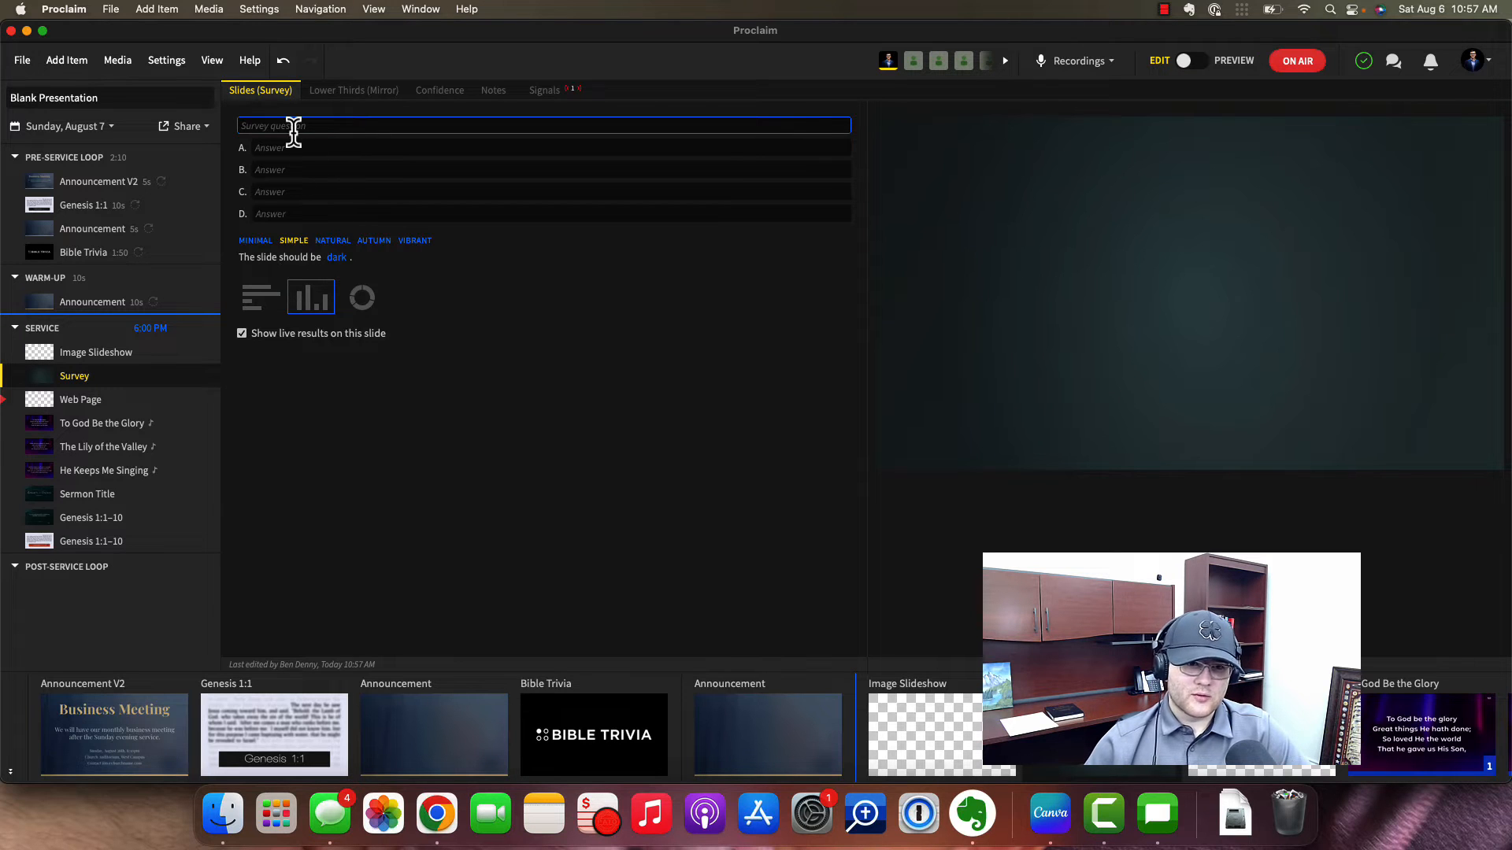
{"action": "left_click", "coordinate": [544, 91]}
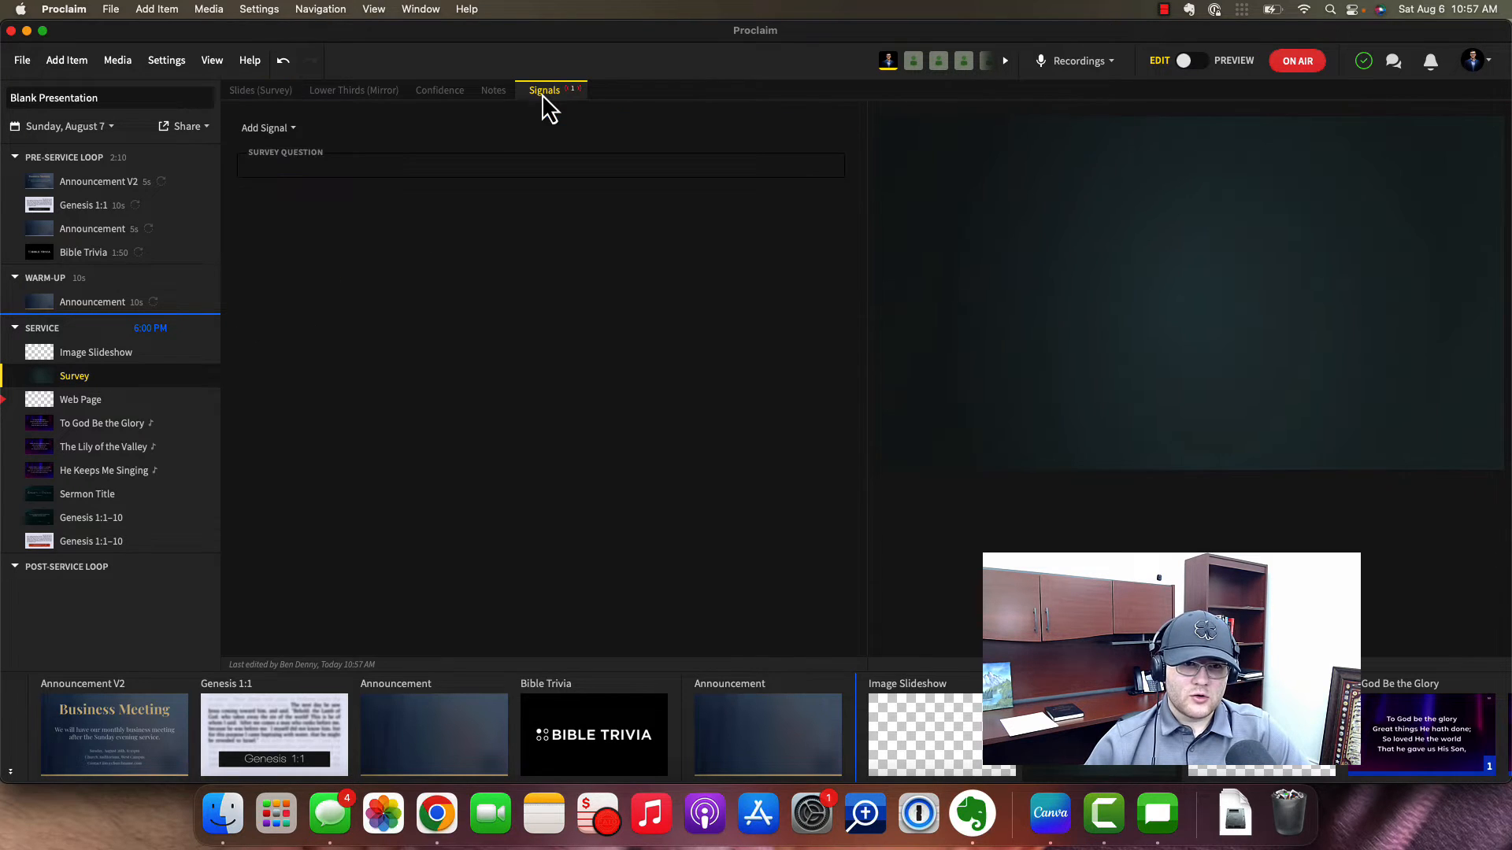
{"action": "left_click", "coordinate": [260, 90]}
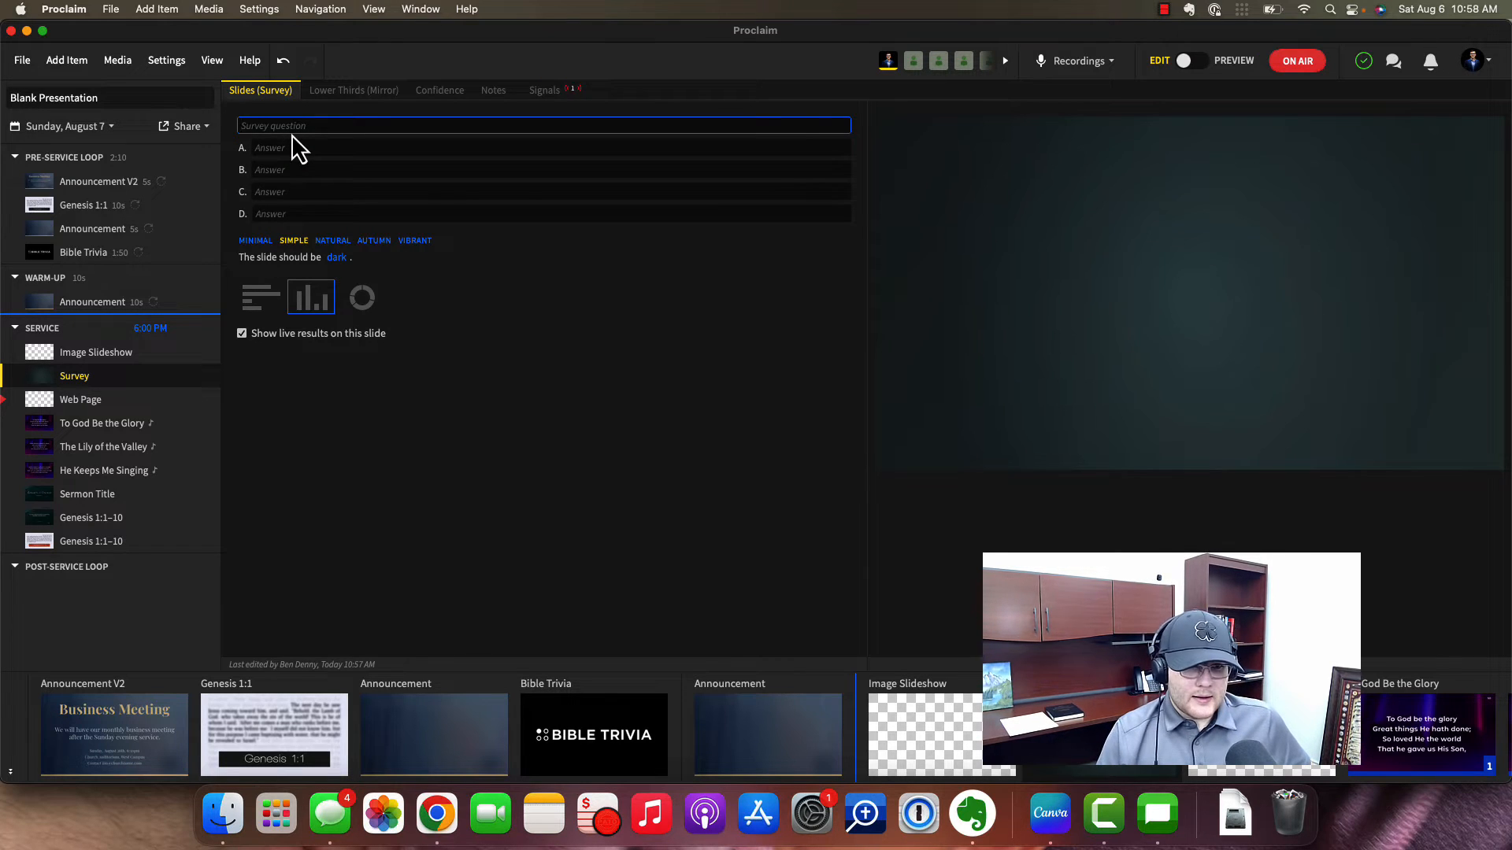
- Enter "Test question" as the survey question with answers A, B, C and D, and set the slide style to Minimal
{"action": "type", "text": "Test question"}
{"action": "key", "text": "Tab"}
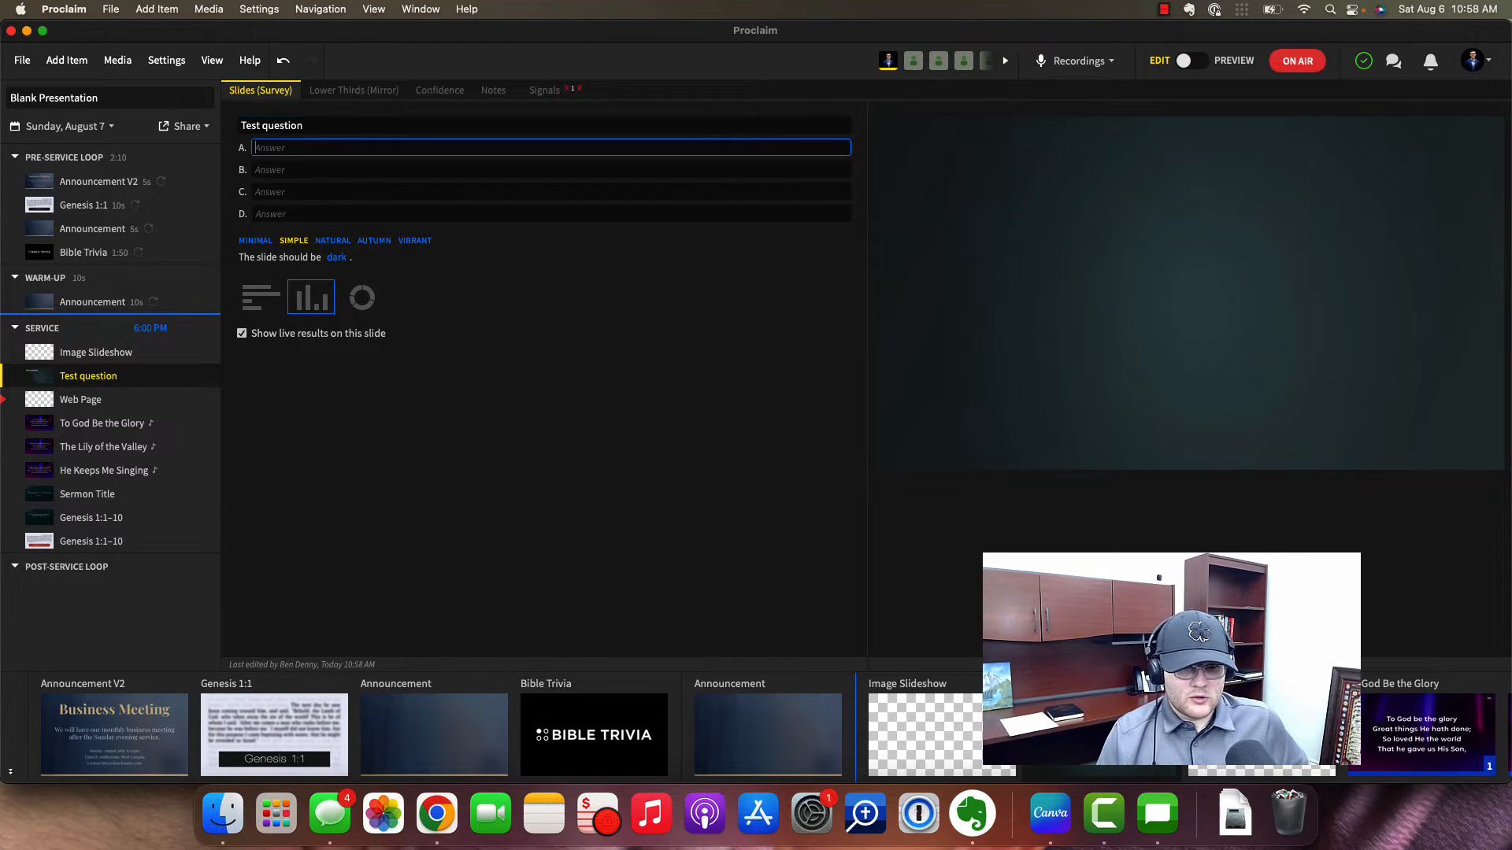
{"action": "type", "text": "A"}
{"action": "key", "text": "Tab"}
{"action": "type", "text": "B"}
{"action": "key", "text": "Tab"}
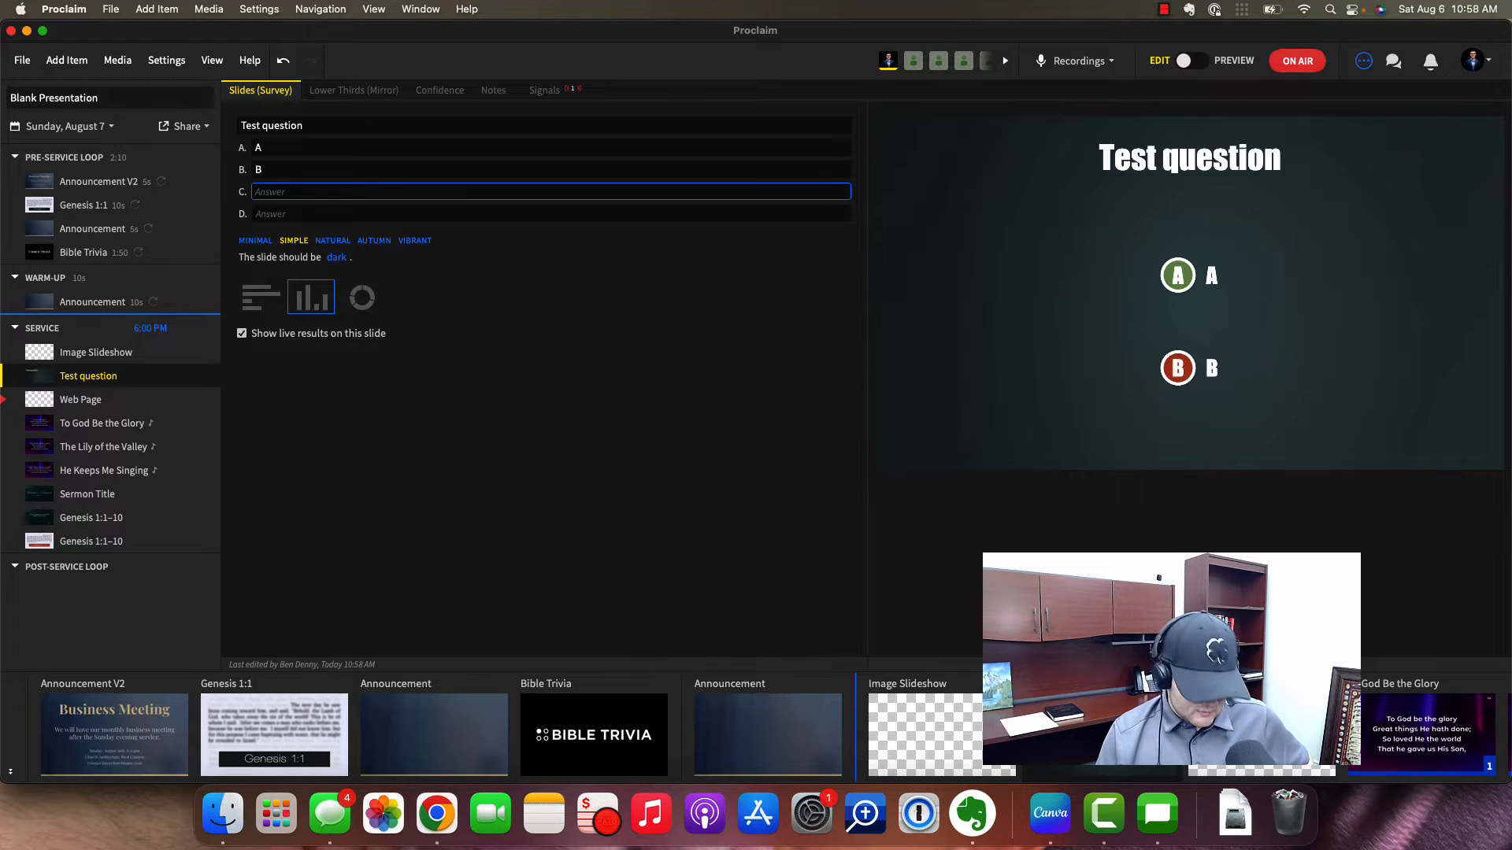
{"action": "type", "text": "C D"}
{"action": "key", "text": "BackSpace"}
{"action": "key", "text": "BackSpace"}
{"action": "key", "text": "Tab"}
{"action": "type", "text": "D"}
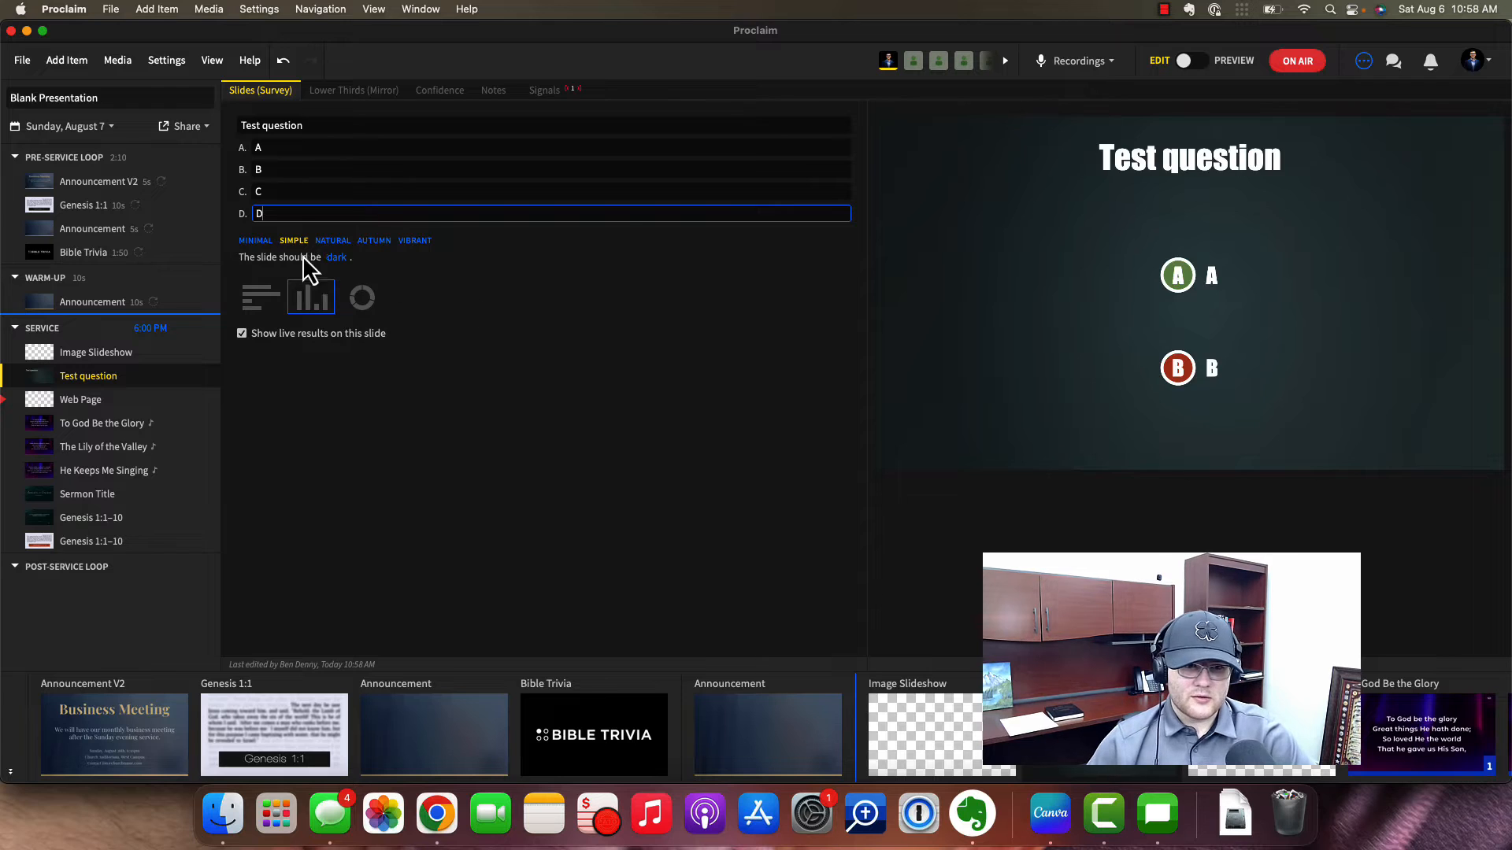
{"action": "left_click", "coordinate": [264, 240]}
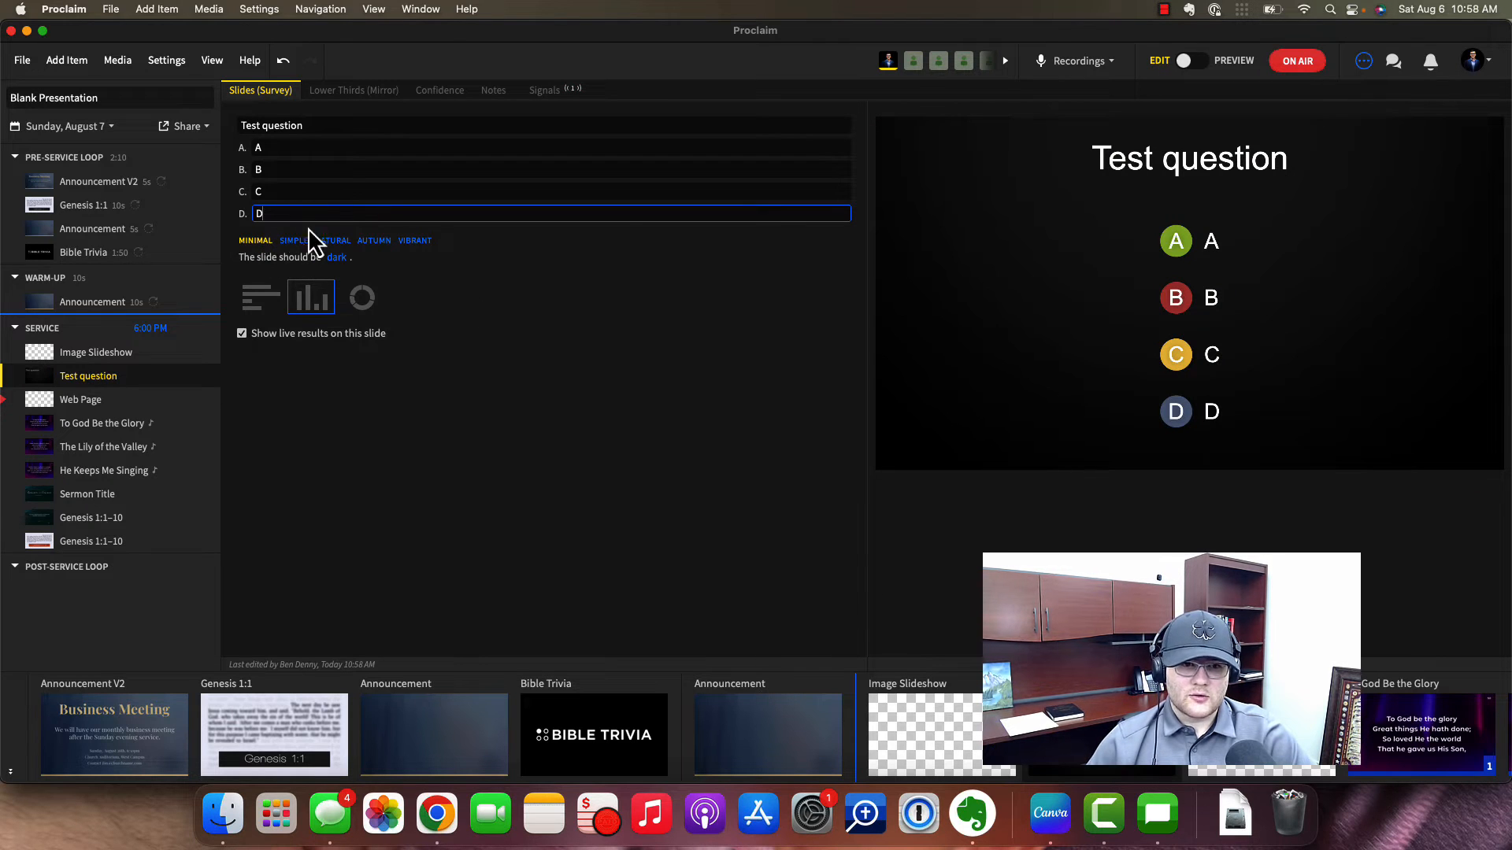
- Look at the survey's signals and the signal types that can be added, and return to its slide settings
{"action": "left_click", "coordinate": [546, 92]}
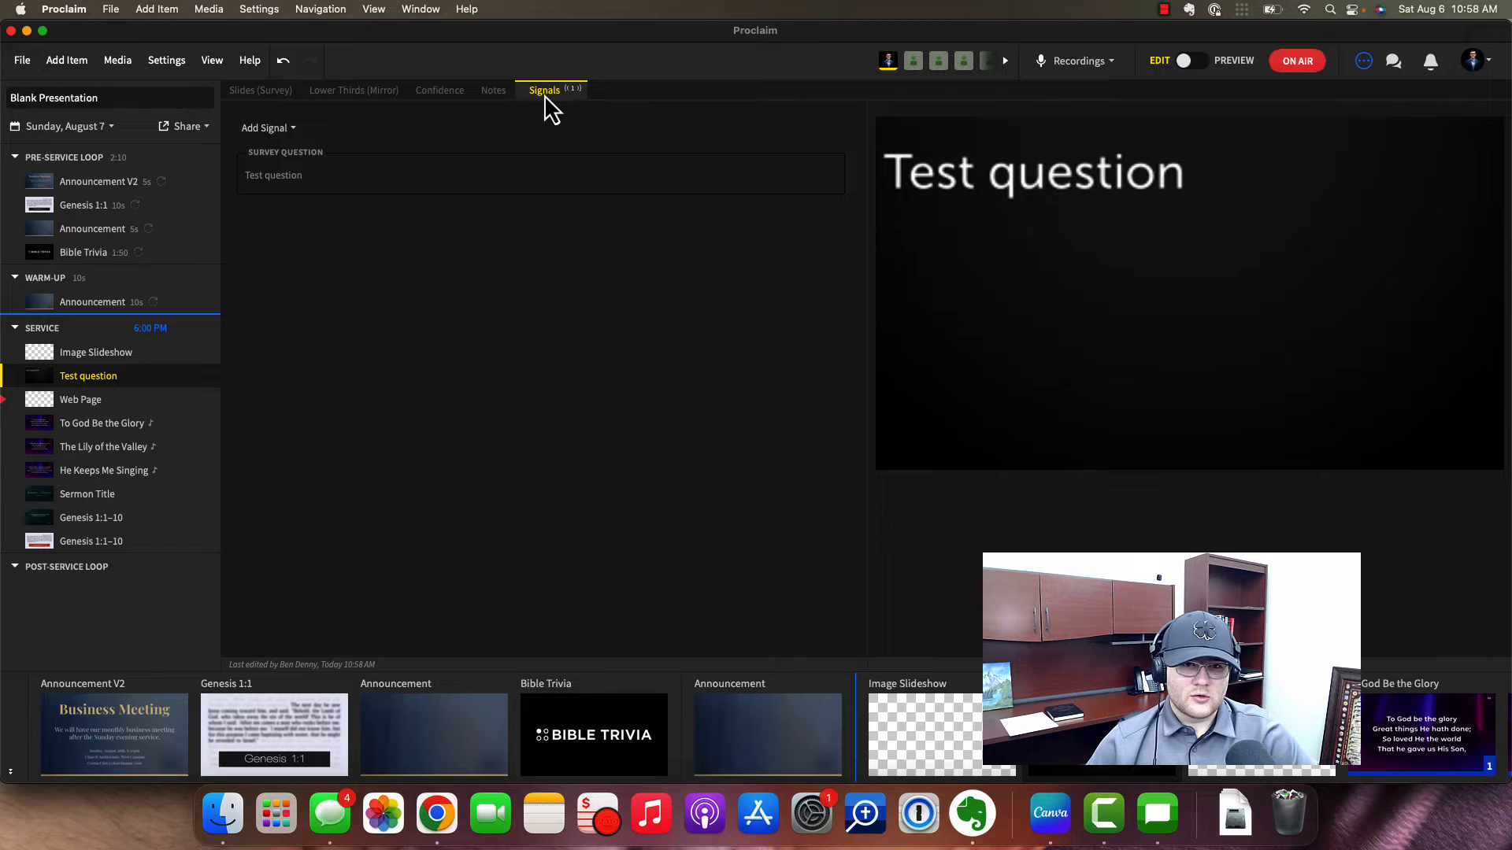
{"action": "left_click", "coordinate": [290, 132]}
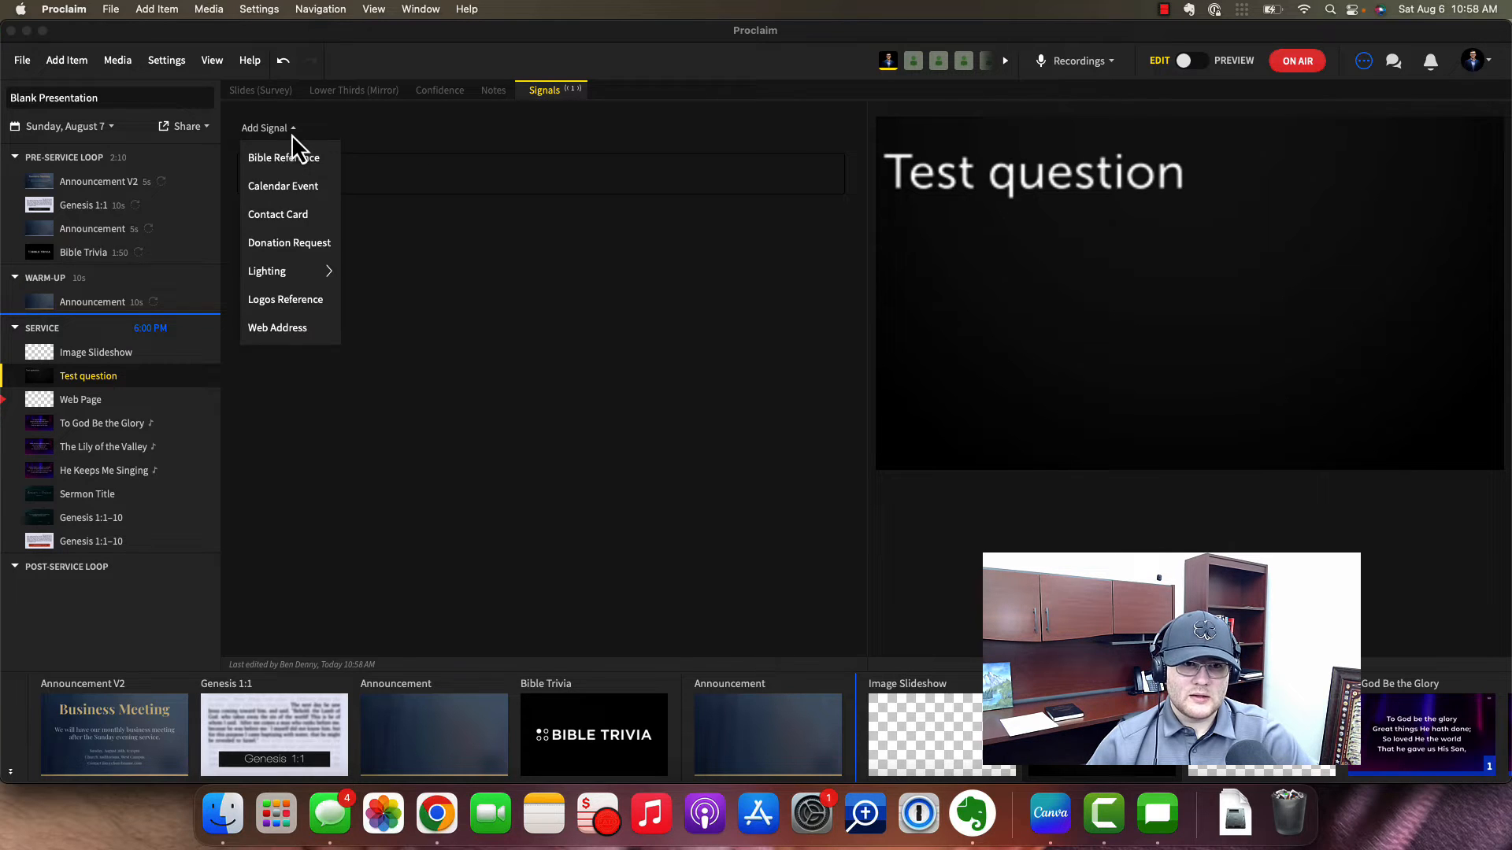
{"action": "left_click", "coordinate": [318, 128]}
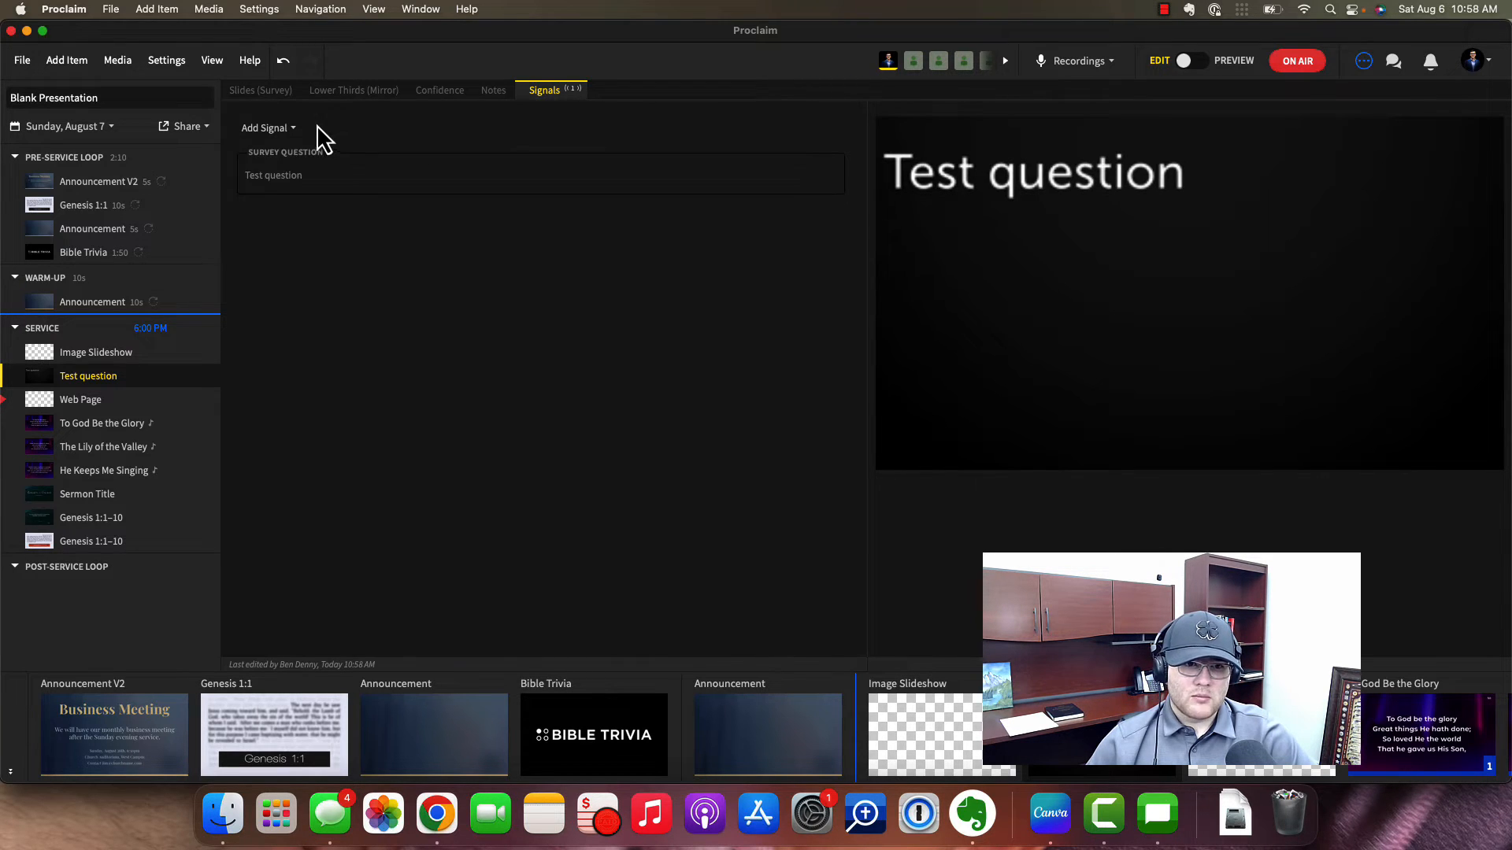
{"action": "left_click", "coordinate": [271, 94]}
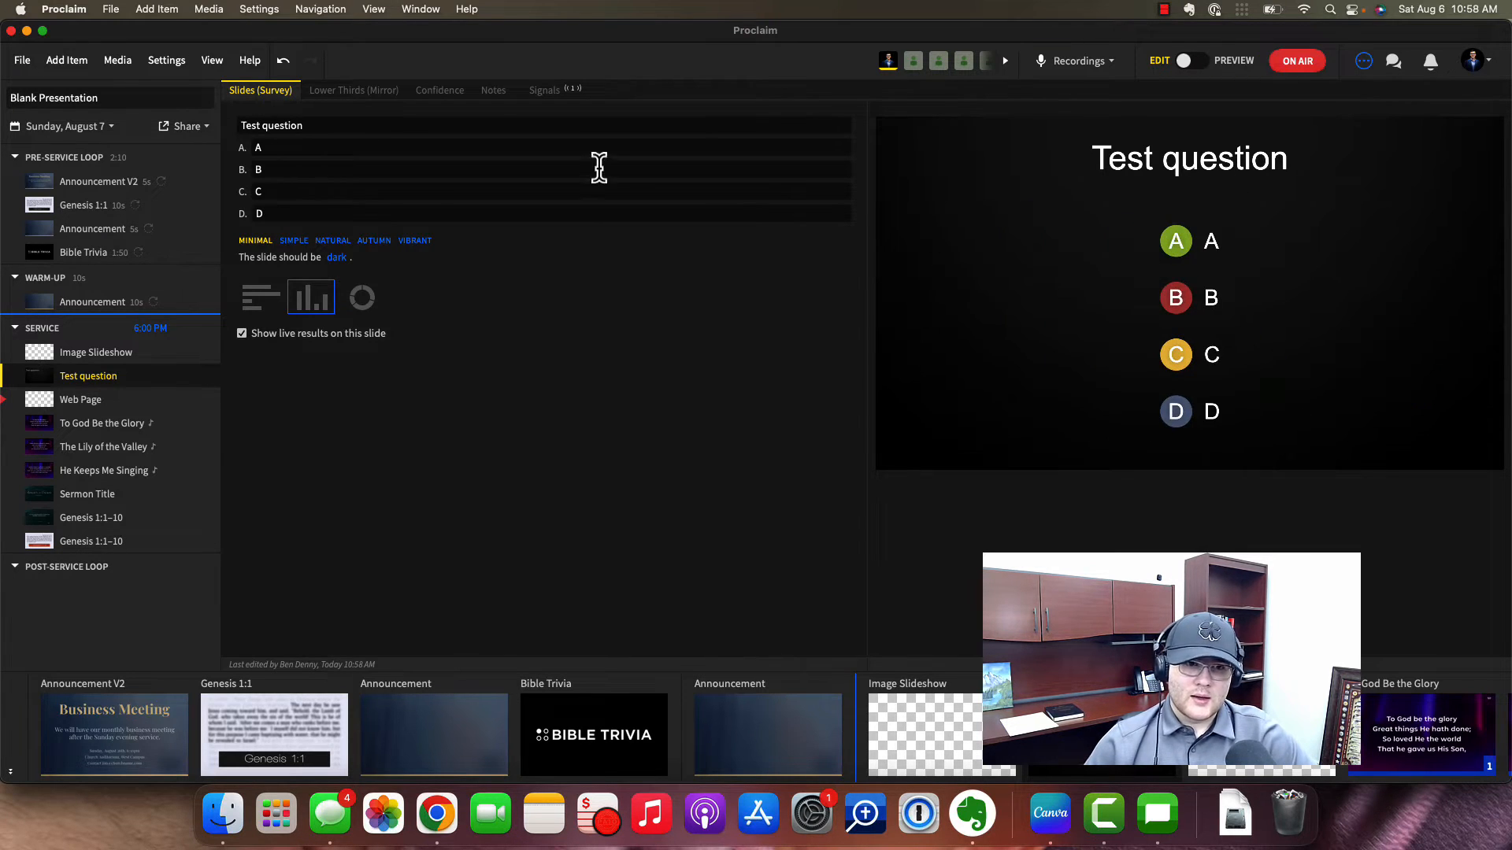
- Add a Survey Results item after Test question, turn off live results on the survey slide, and check the results slide
{"action": "left_click", "coordinate": [76, 68]}
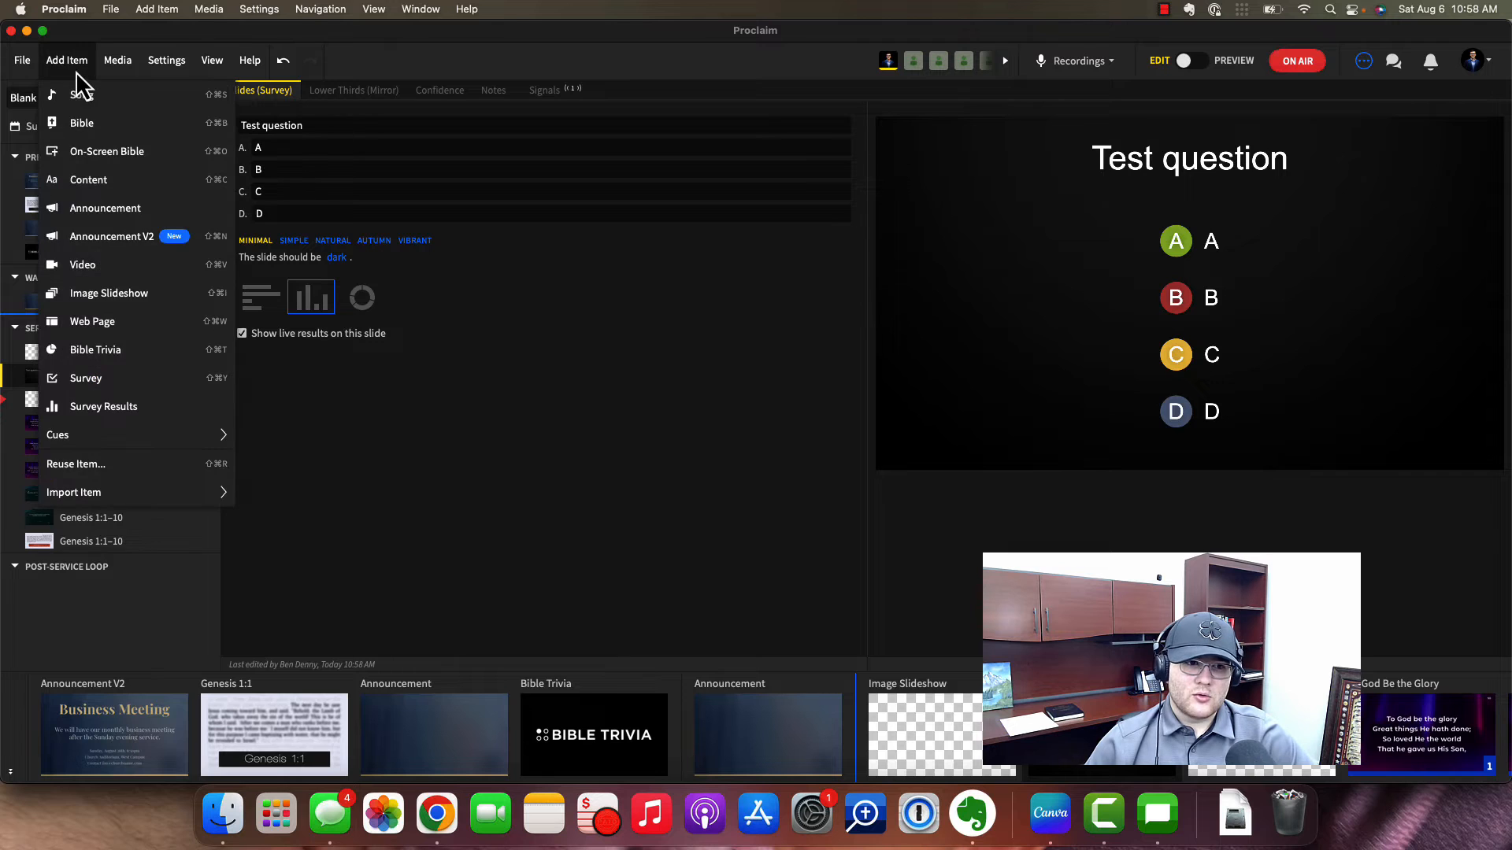
{"action": "left_click", "coordinate": [102, 405]}
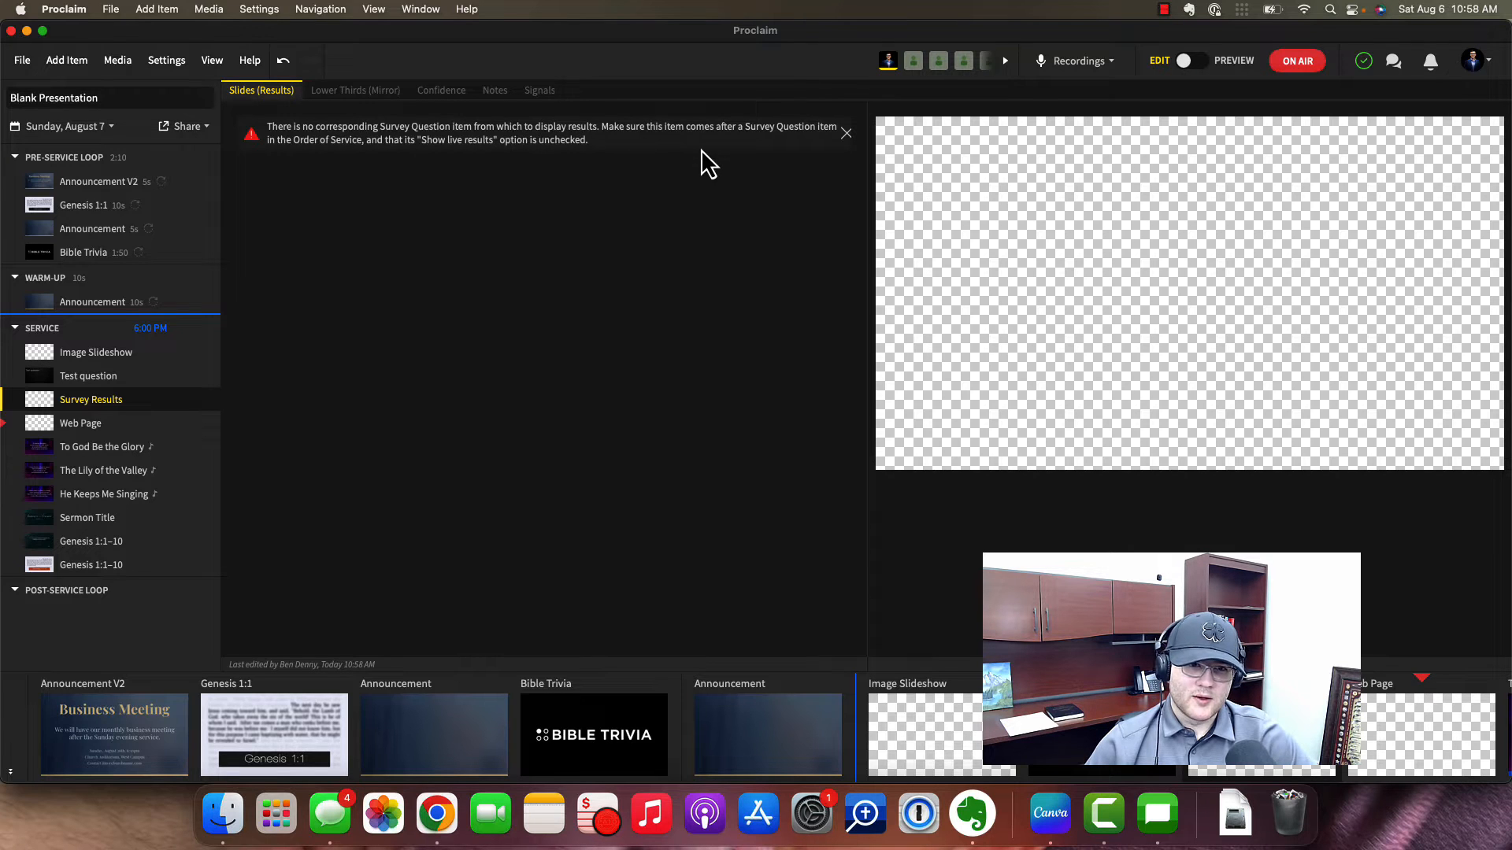
{"action": "left_click", "coordinate": [86, 376]}
{"action": "left_click", "coordinate": [243, 334]}
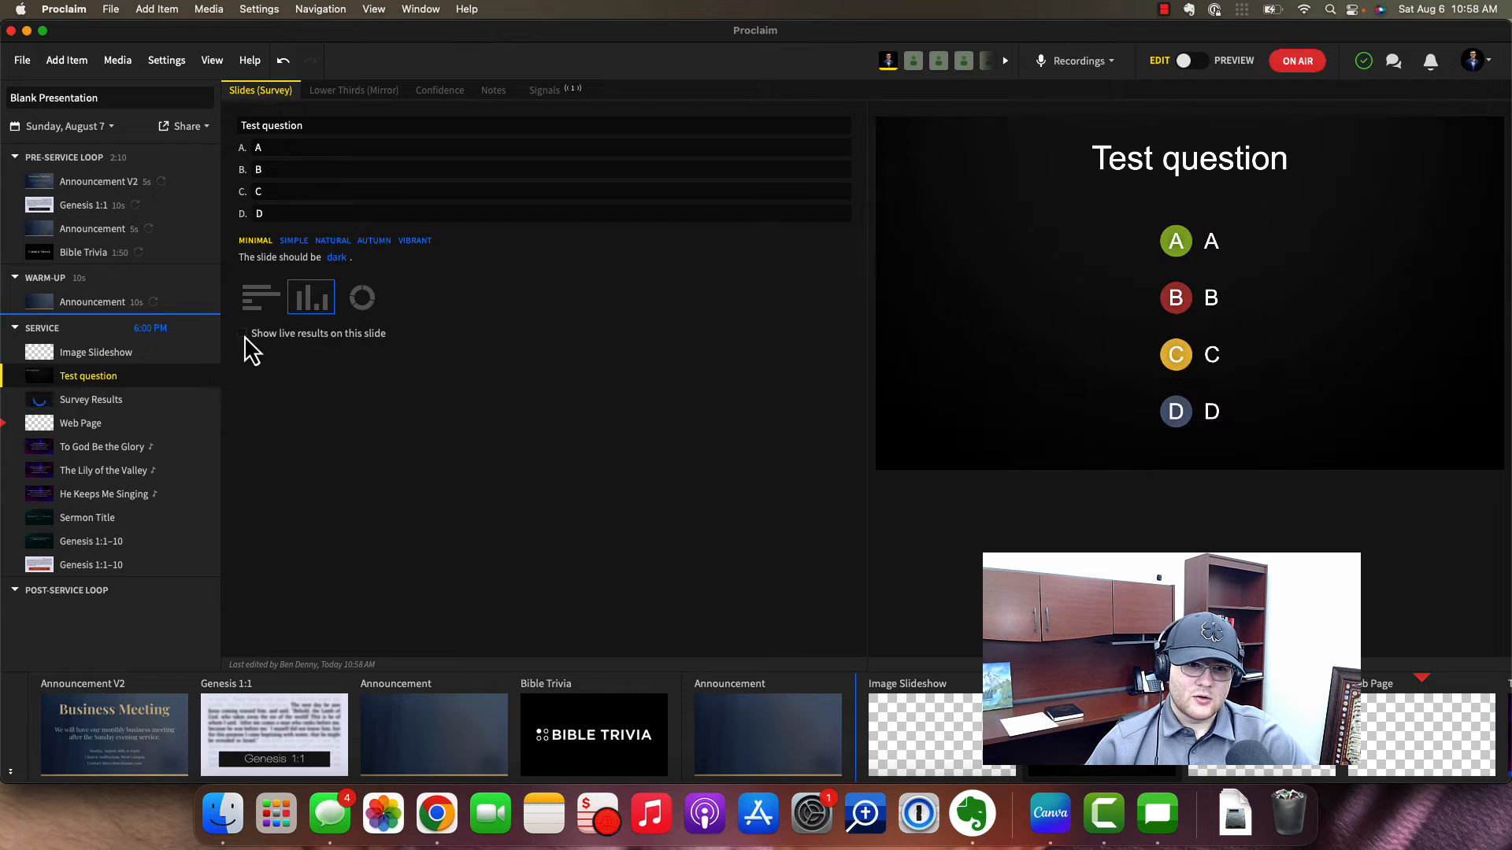
{"action": "left_click", "coordinate": [88, 400]}
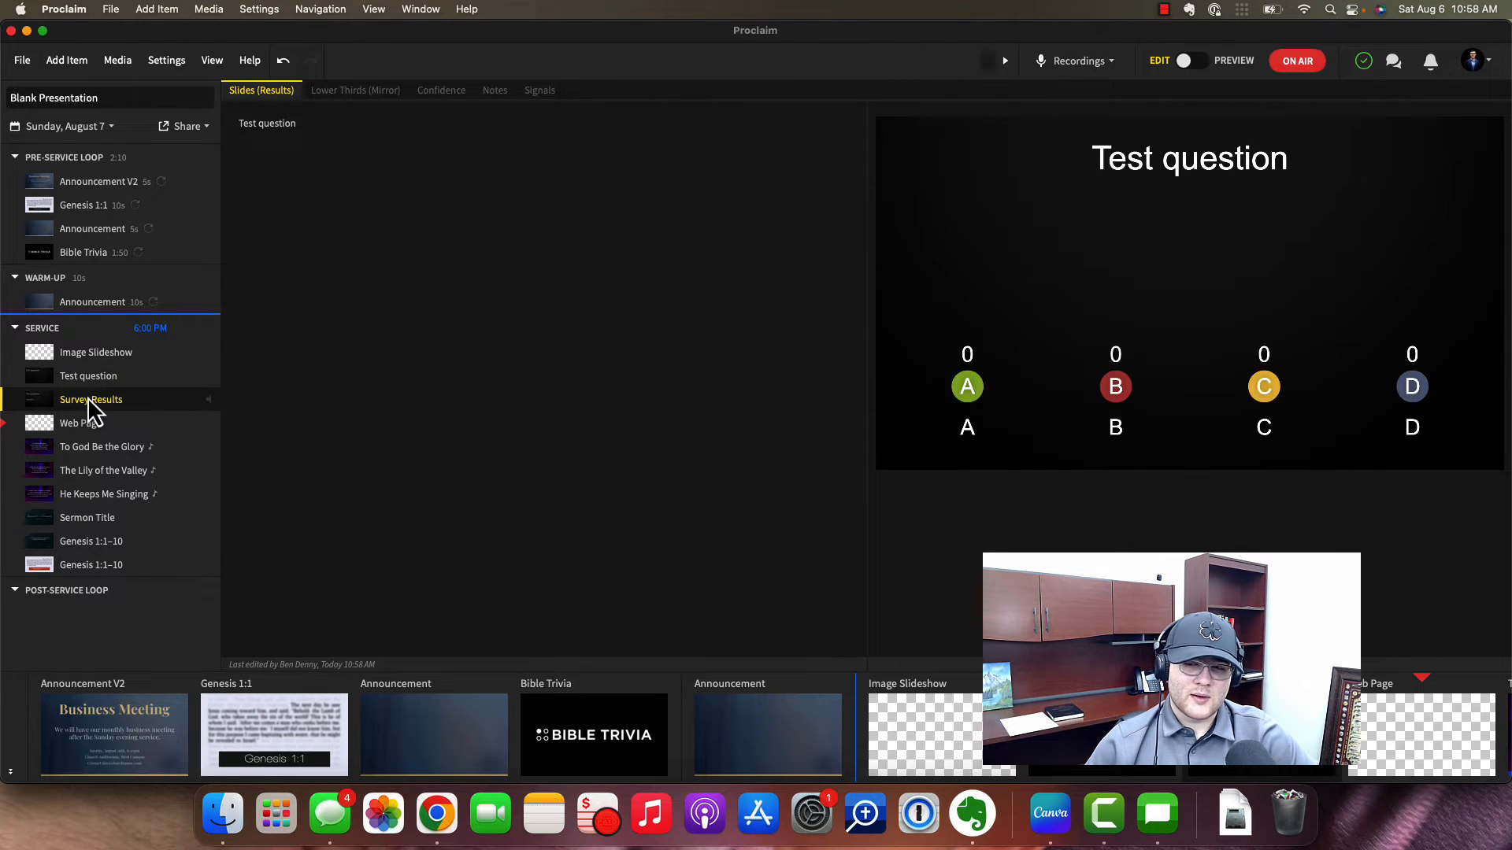
- Turn live results back on for the Test question survey and delete the Survey Results item
{"action": "left_click", "coordinate": [103, 378]}
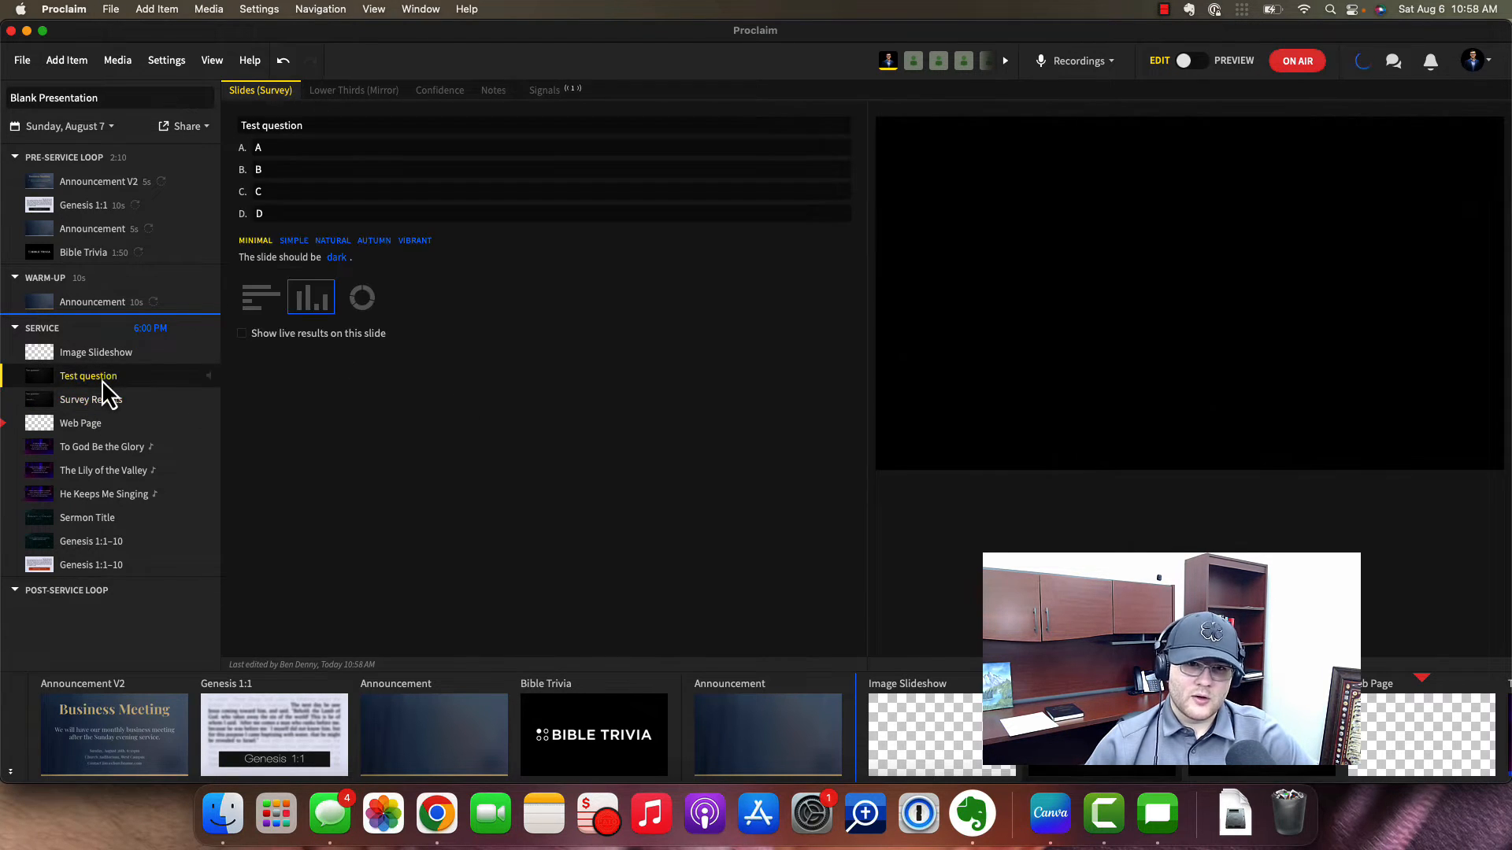
{"action": "left_click", "coordinate": [244, 335]}
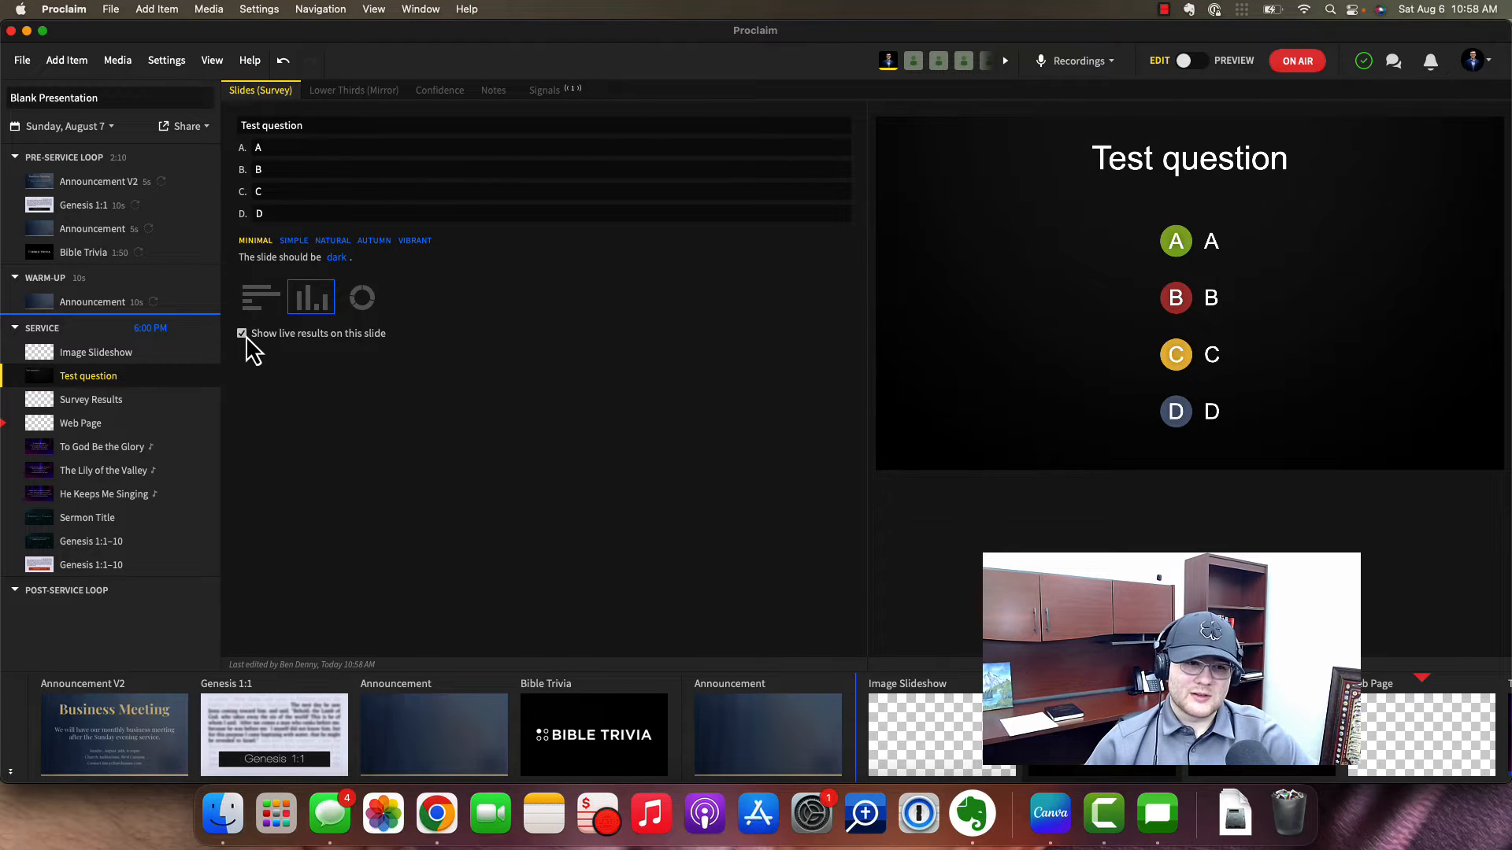
{"action": "left_click", "coordinate": [84, 405]}
{"action": "right_click", "coordinate": [82, 405]}
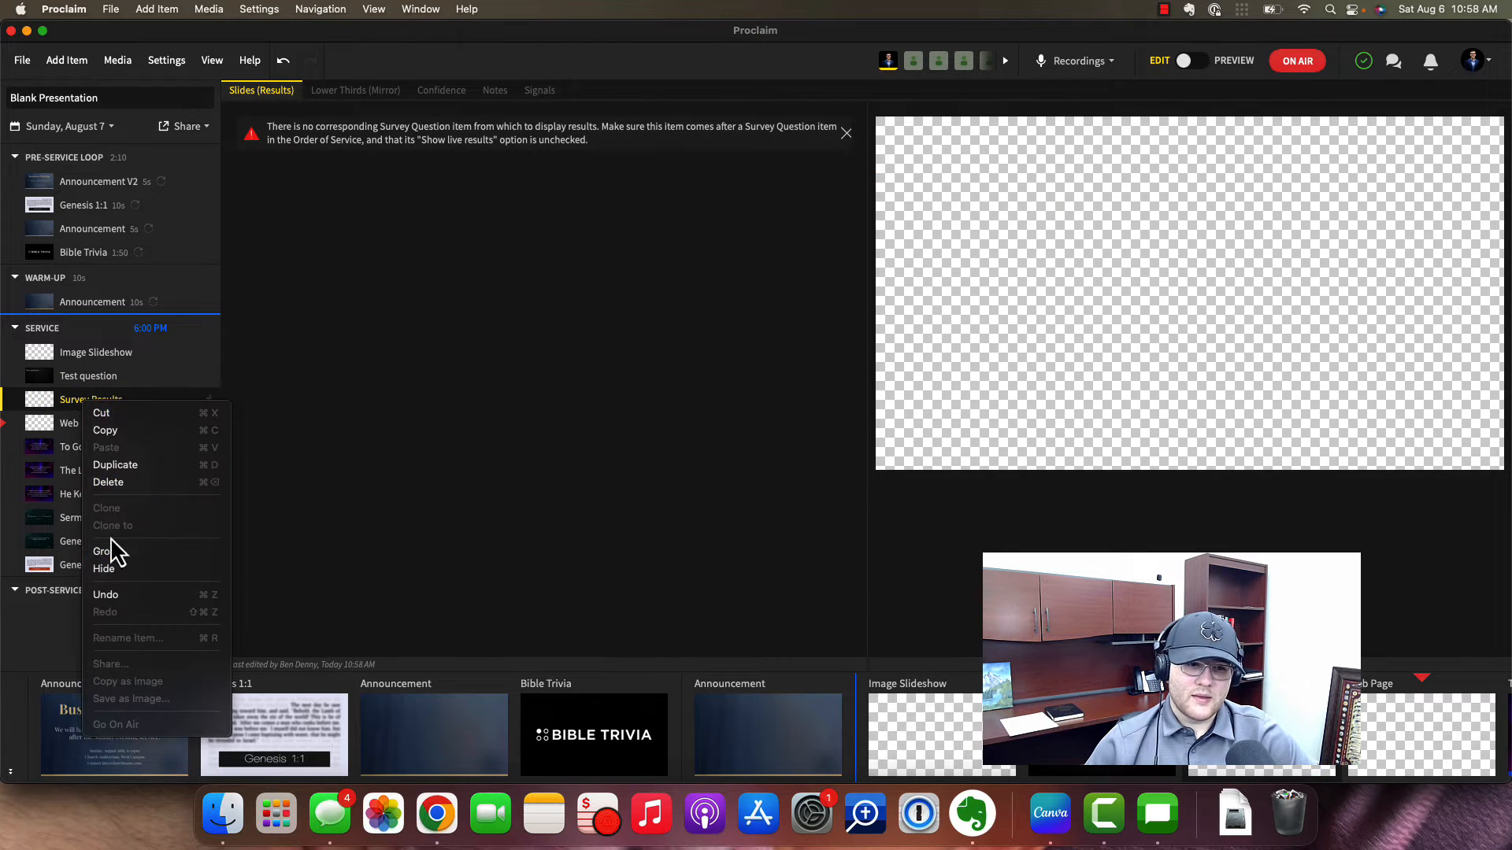
{"action": "left_click", "coordinate": [112, 480]}
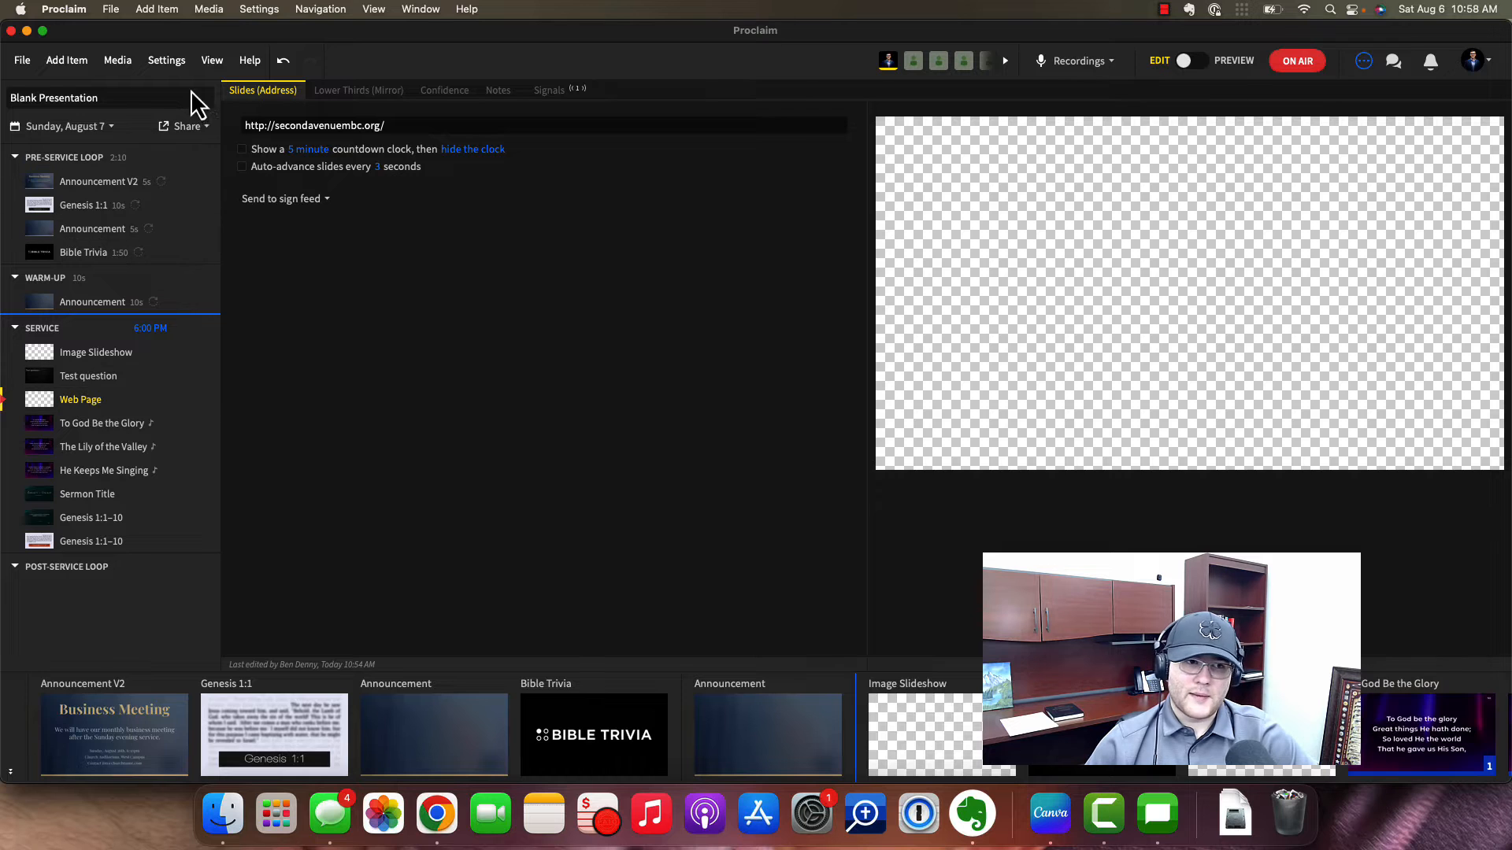
{"action": "left_click", "coordinate": [68, 60]}
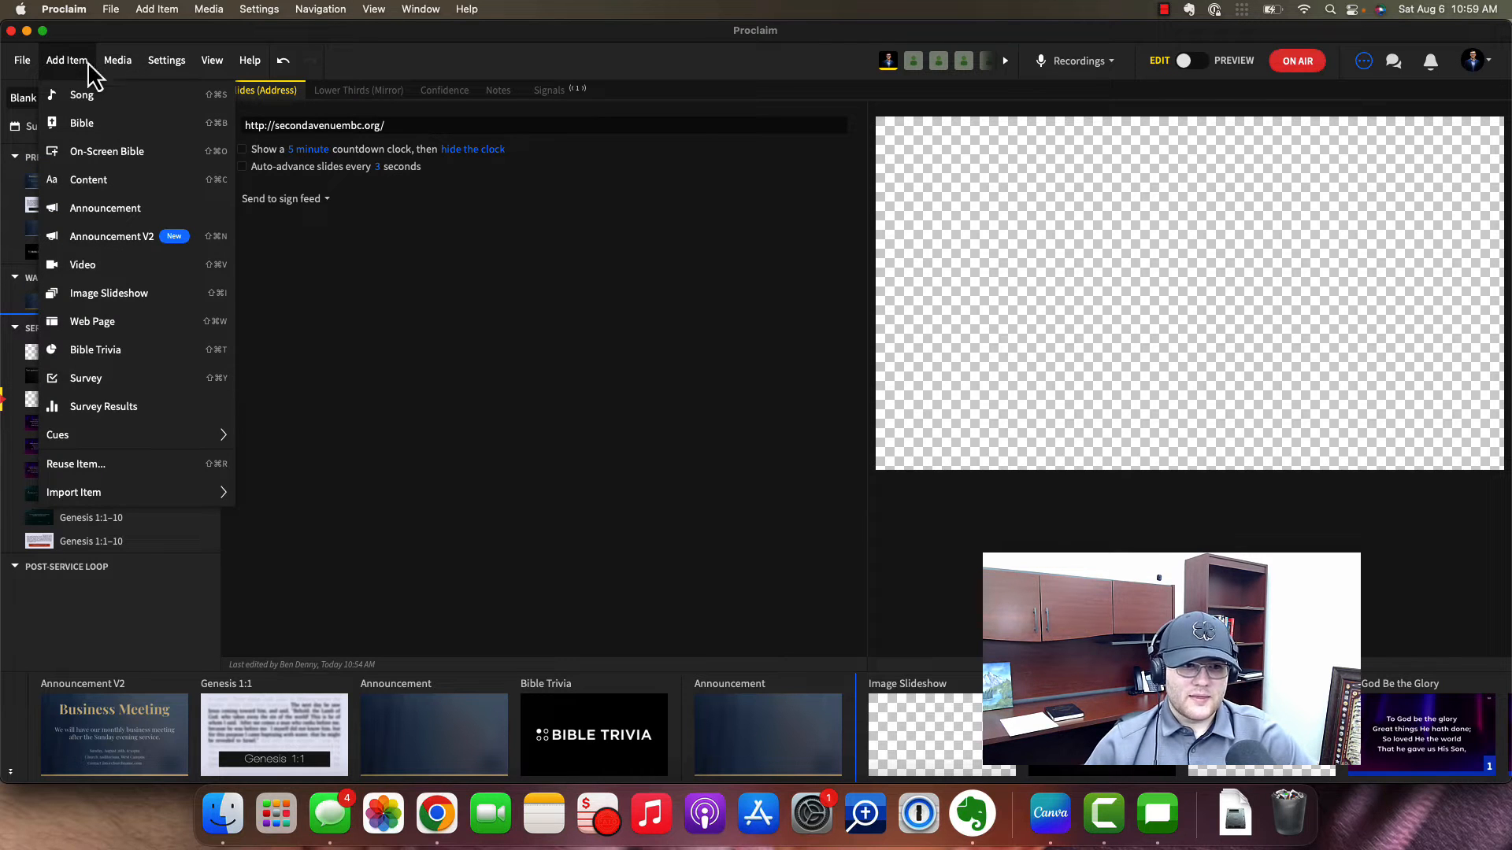
{"action": "mouse_move", "coordinate": [131, 435]}
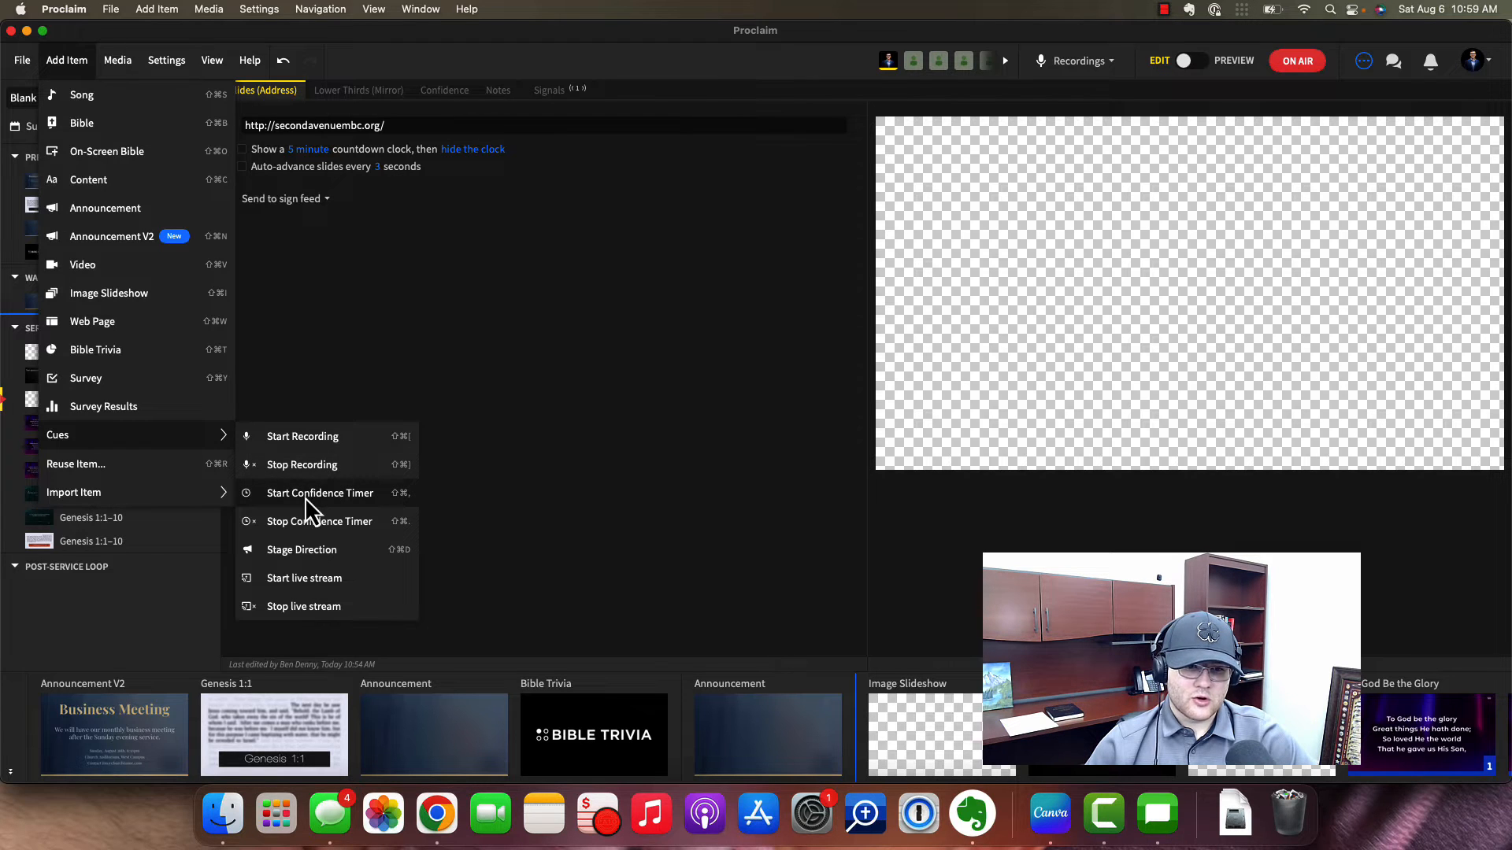
{"action": "left_click", "coordinate": [277, 522]}
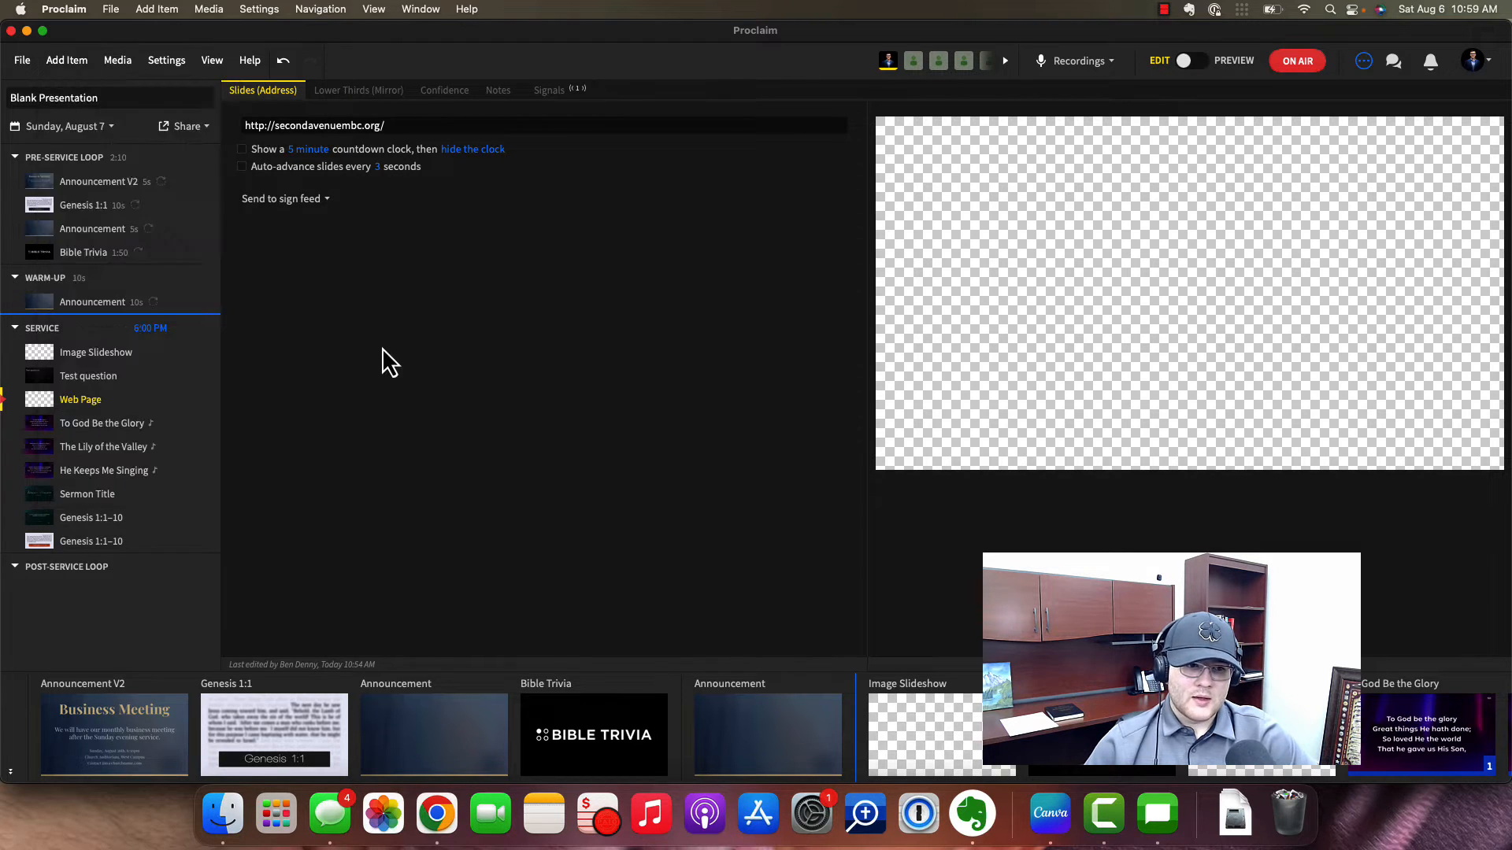
{"action": "right_click", "coordinate": [102, 471]}
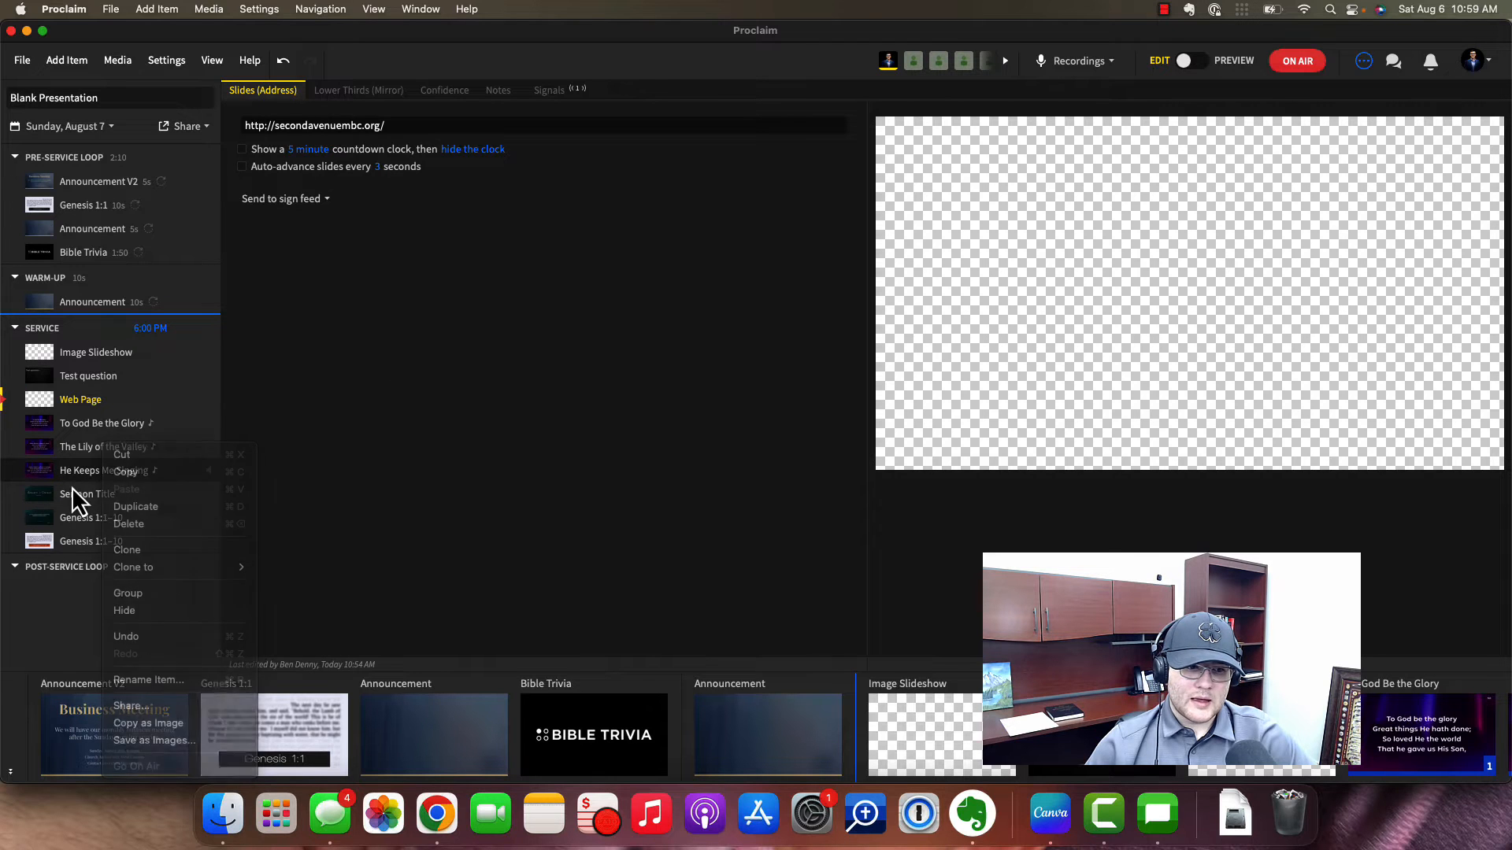
- Add a Start Confidence Timer cue directly after the song He Keeps Me Singing
{"action": "left_click", "coordinate": [79, 465]}
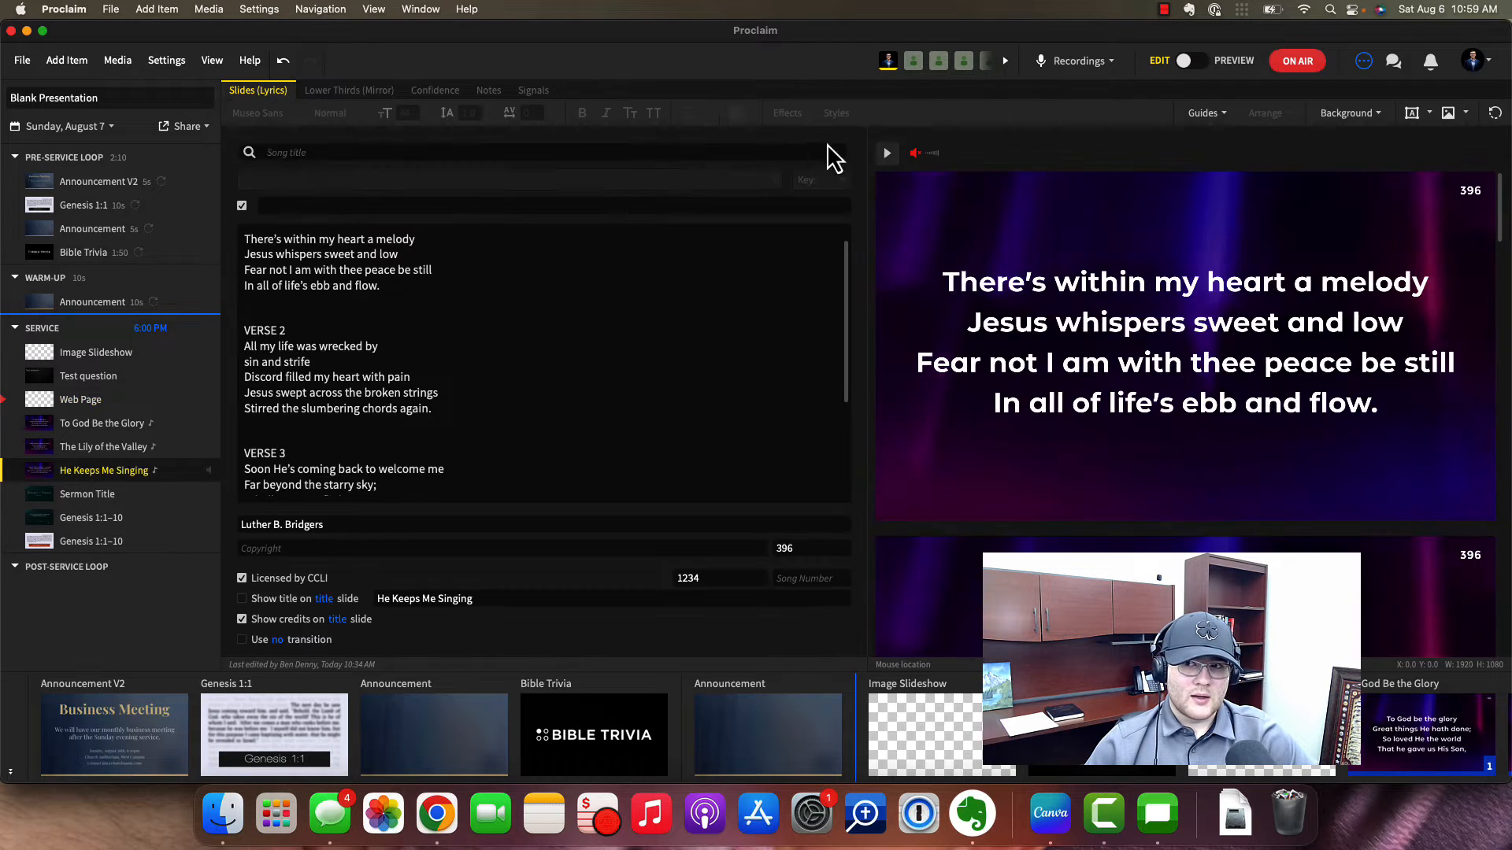
{"action": "left_click", "coordinate": [82, 65]}
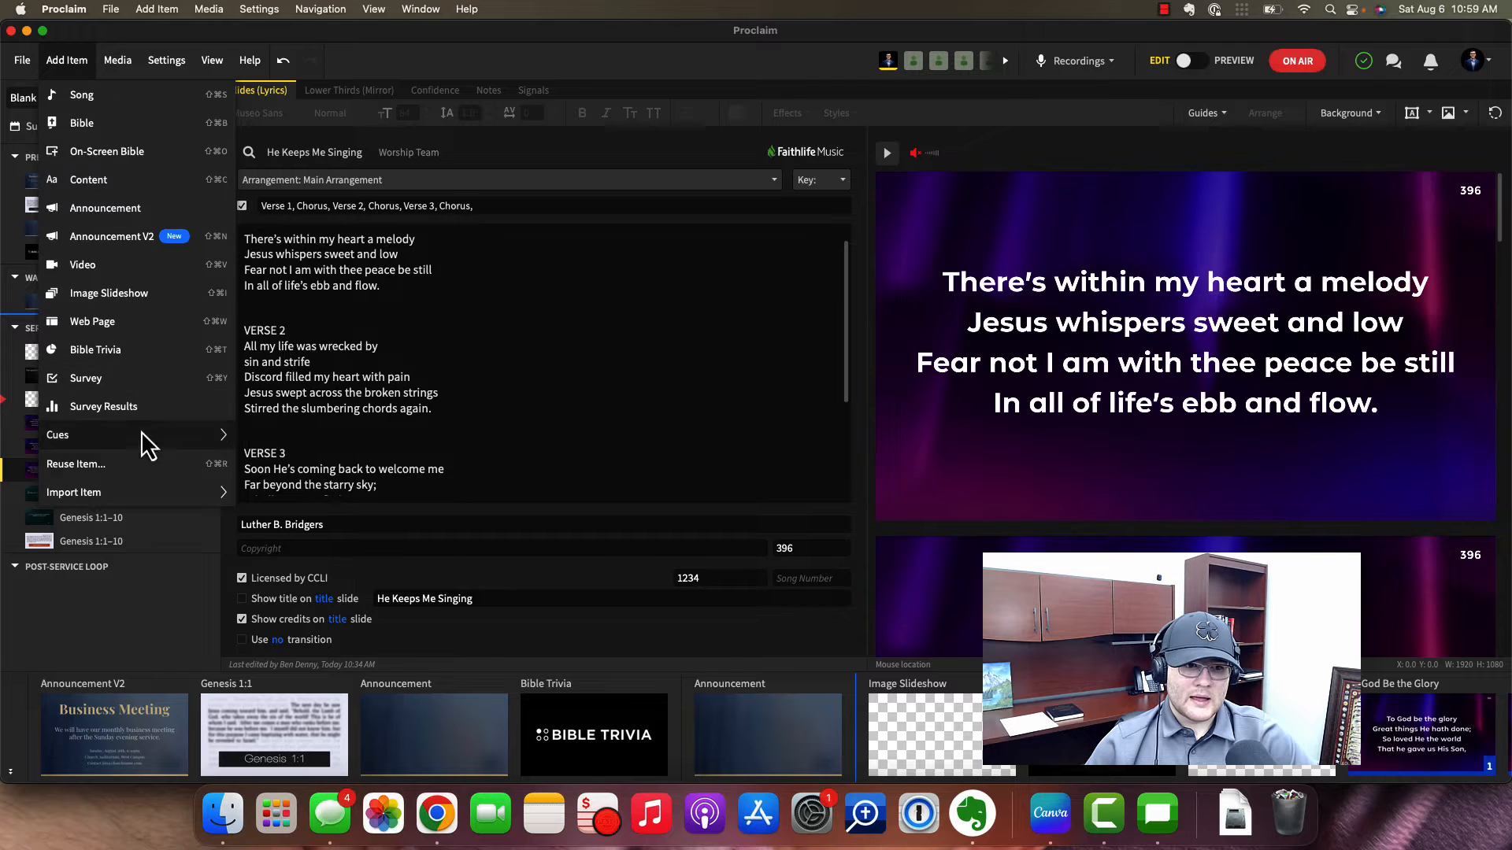
{"action": "left_click", "coordinate": [337, 504]}
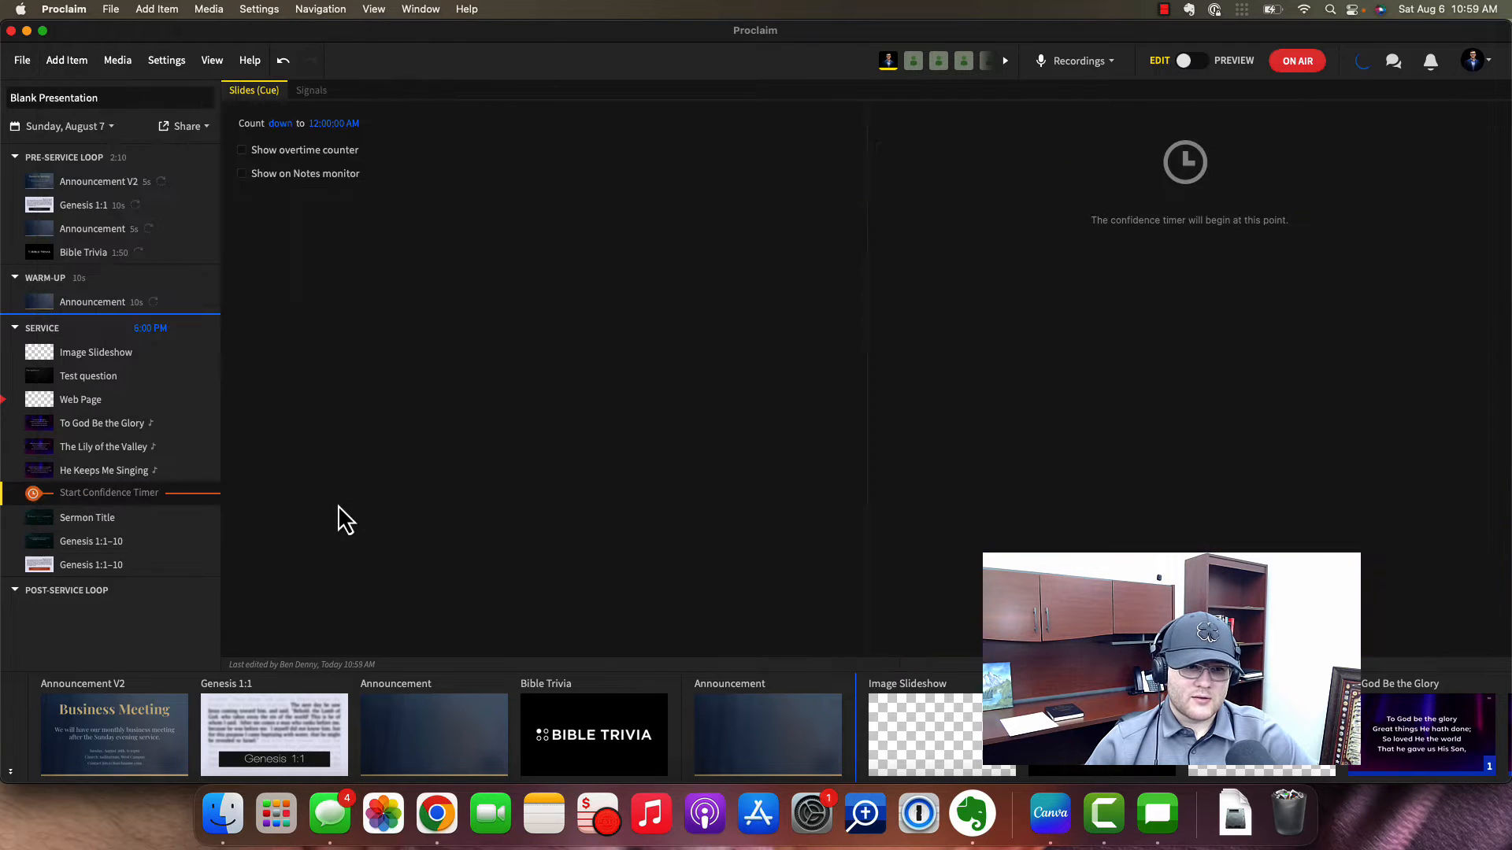
- Add a Stop Confidence Timer cue after the last Genesis 1:1–10 item in the Service section
{"action": "left_click", "coordinate": [89, 562]}
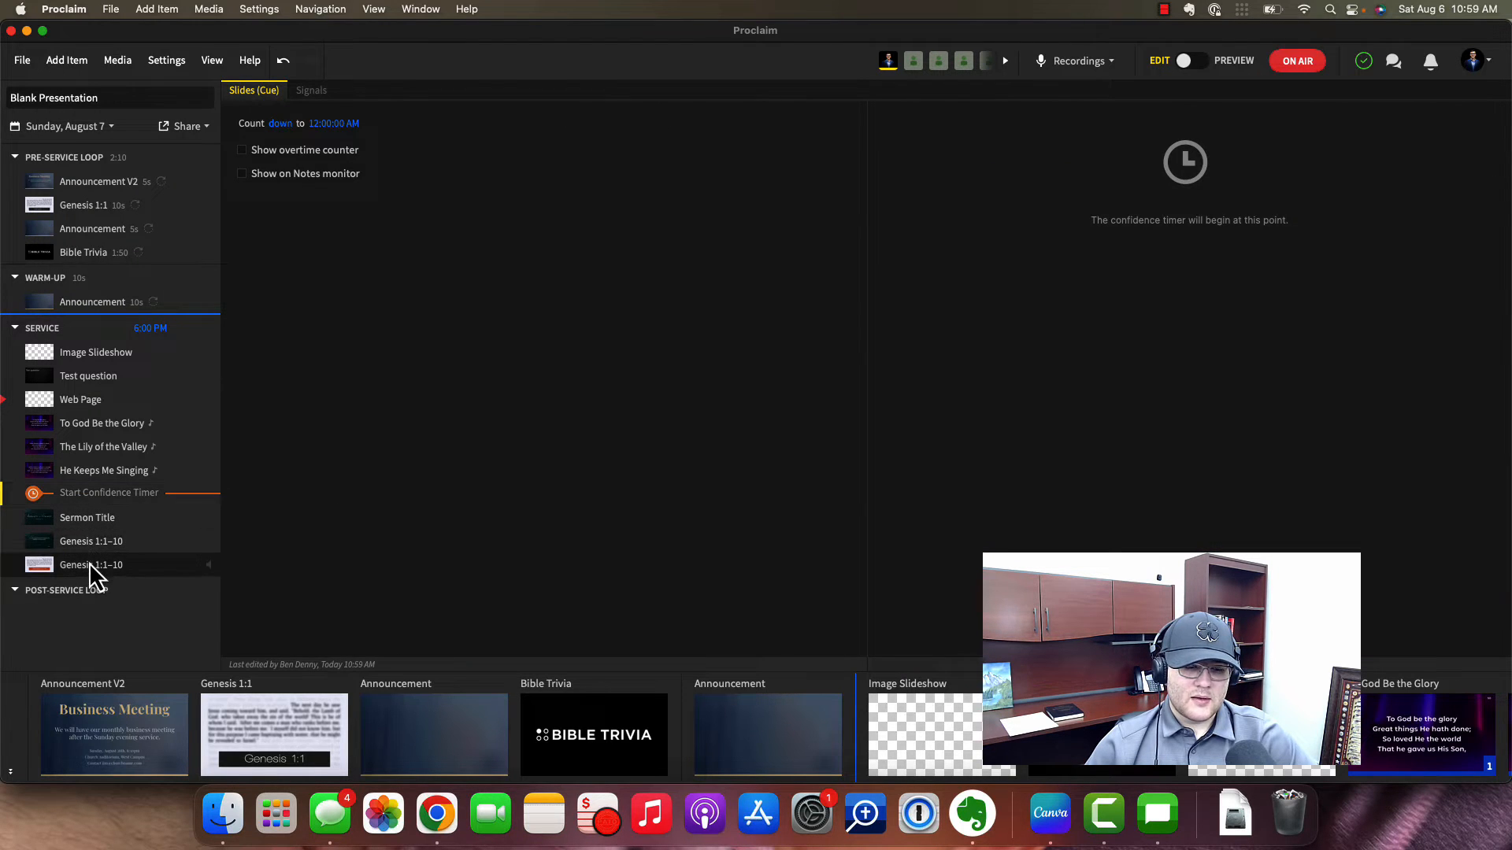
{"action": "left_click", "coordinate": [67, 60]}
{"action": "mouse_move", "coordinate": [146, 440]}
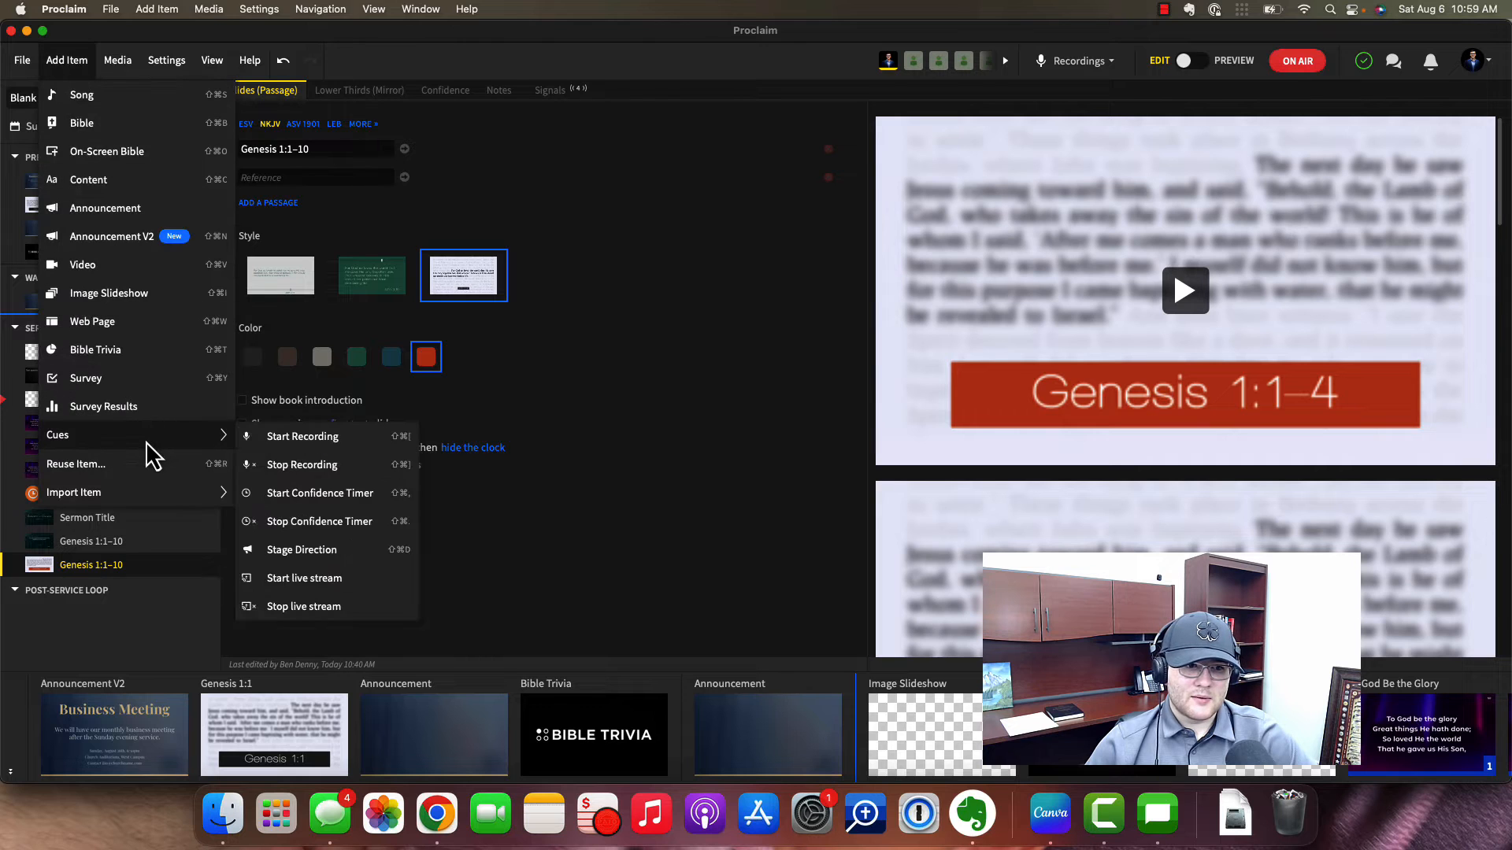
{"action": "left_click", "coordinate": [328, 531]}
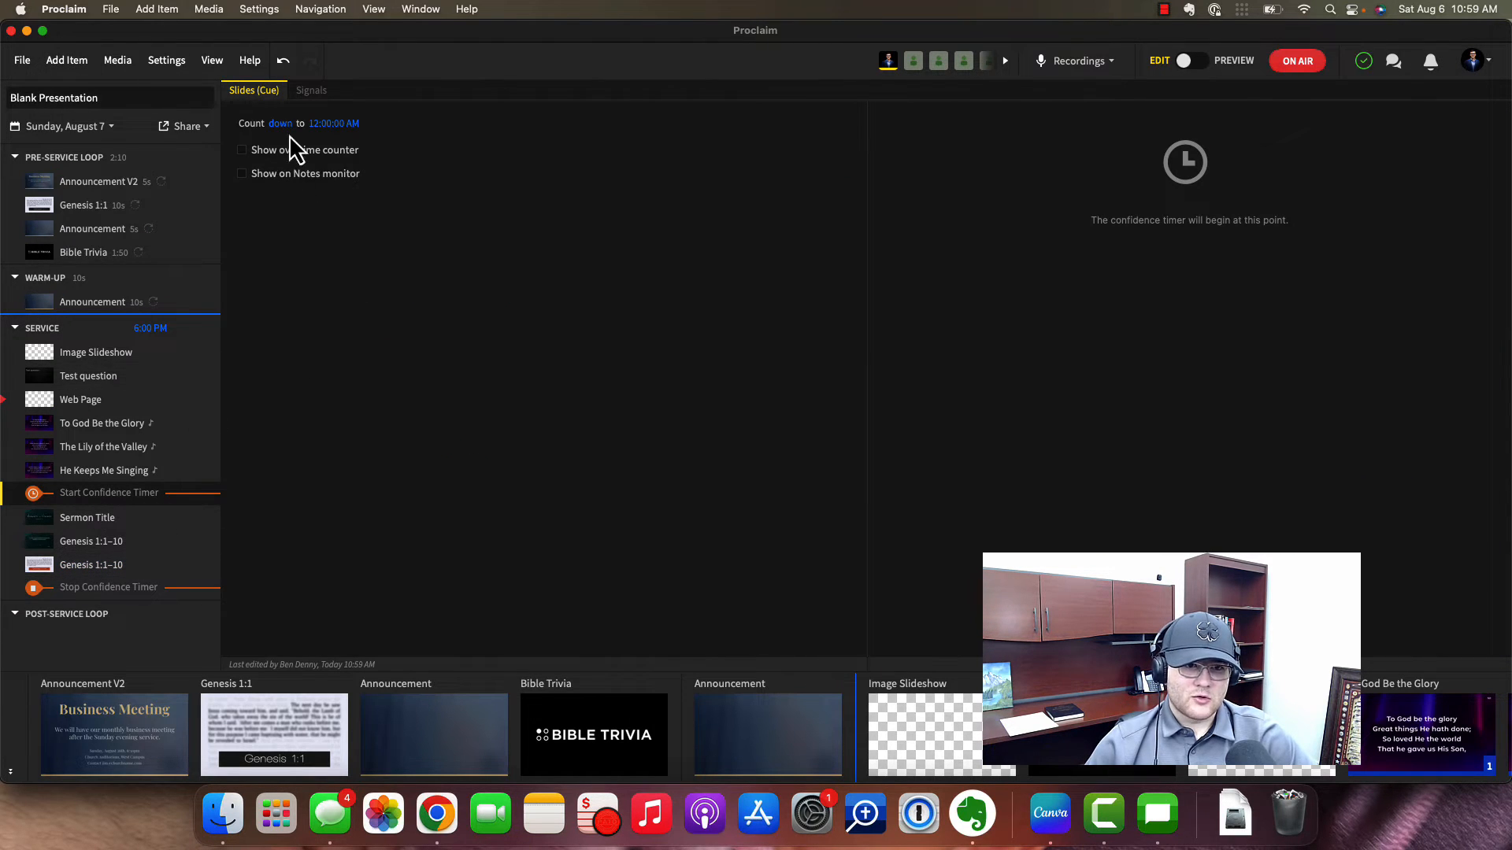
- Set the Start Confidence Timer cue to count down for 30 minutes
{"action": "left_click", "coordinate": [280, 126]}
{"action": "left_click", "coordinate": [326, 127]}
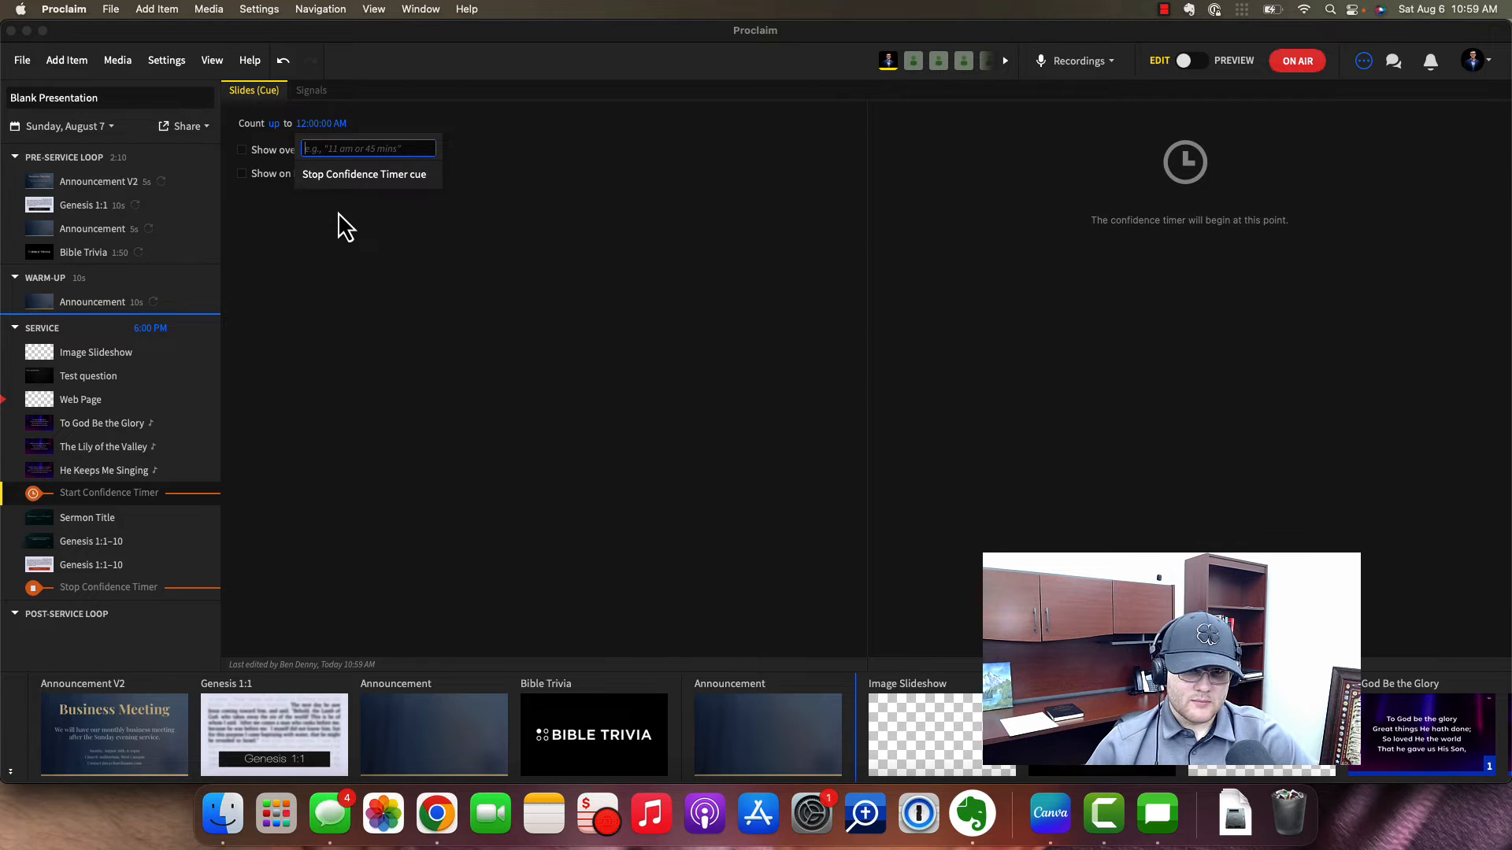
{"action": "type", "text": "30 minutes"}
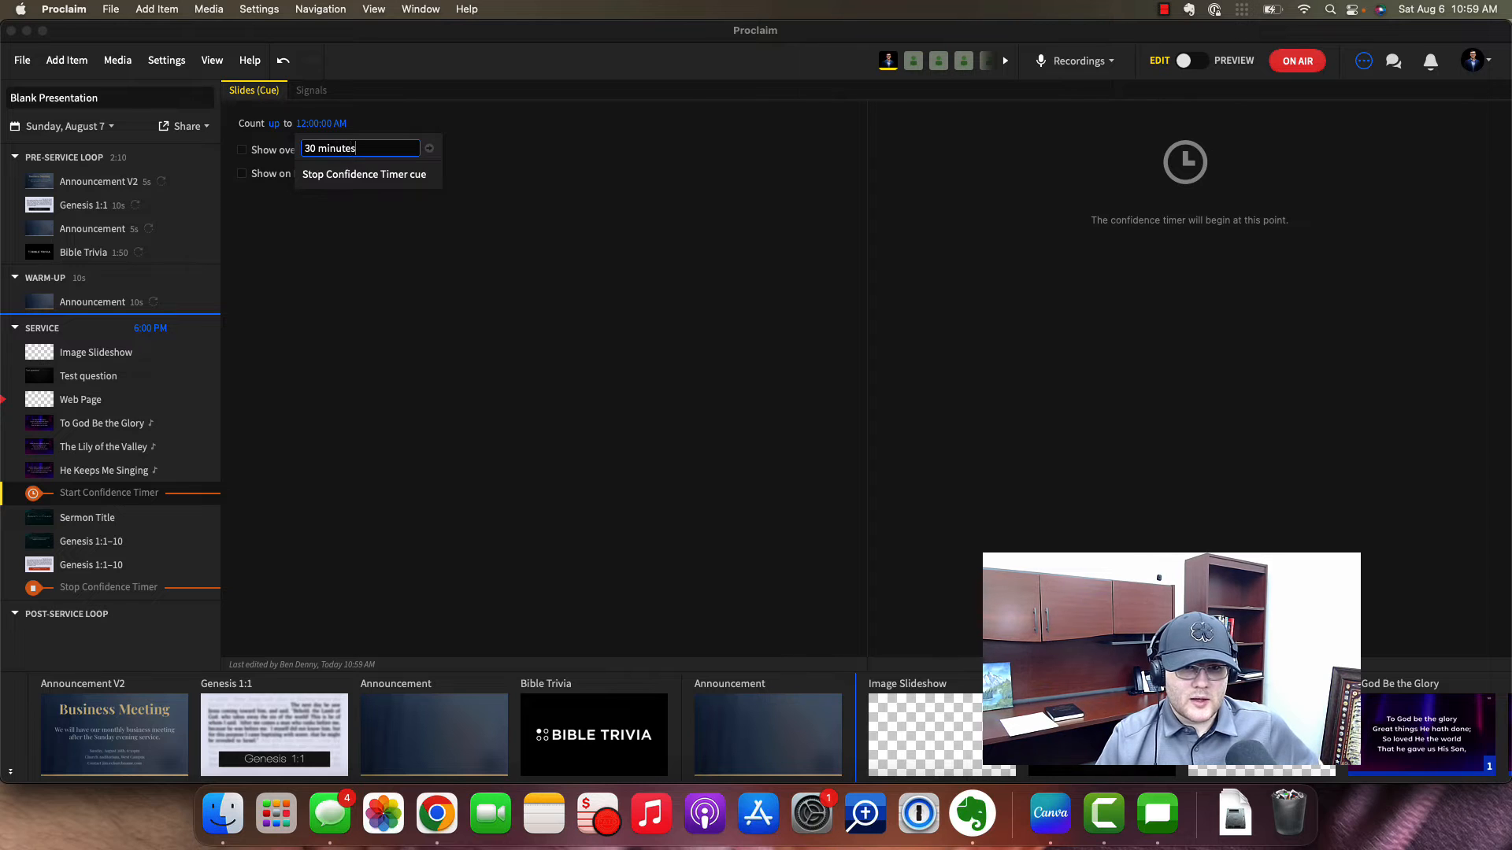
{"action": "key", "text": "Return"}
{"action": "left_click", "coordinate": [273, 124]}
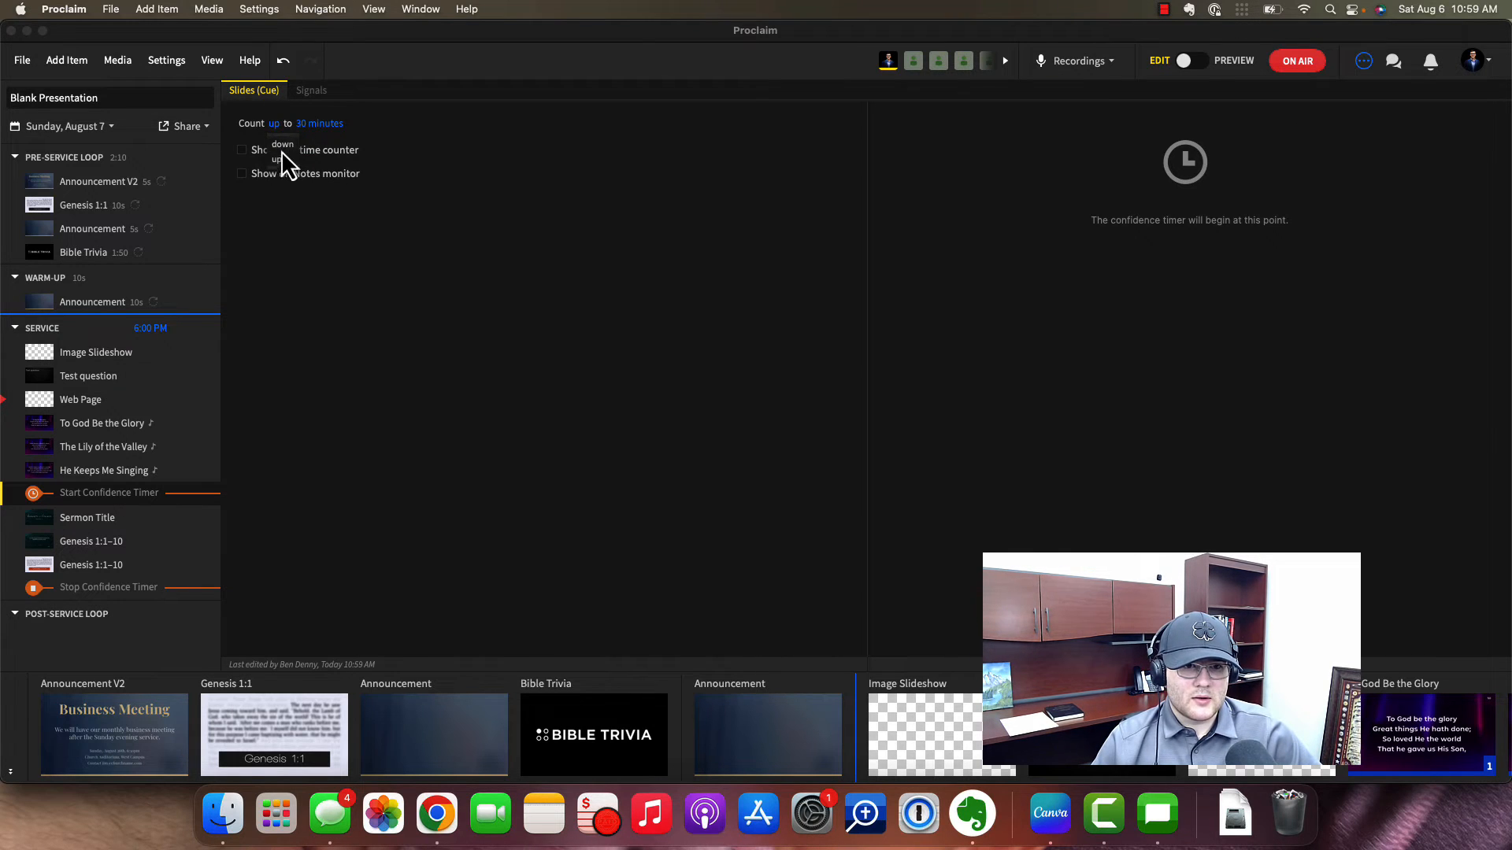
{"action": "left_click", "coordinate": [282, 146]}
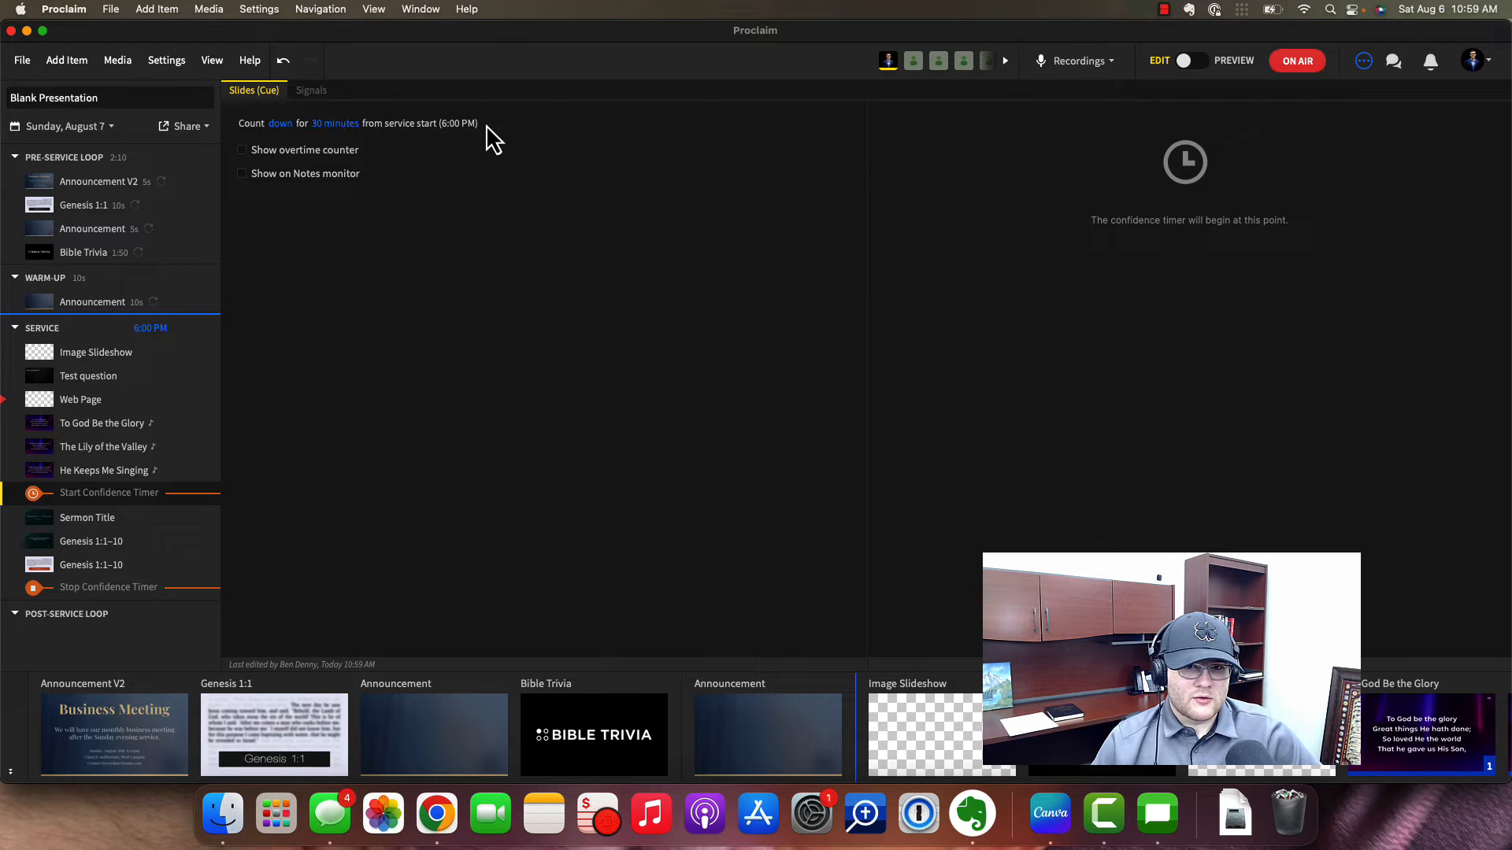
- Set the Start Confidence Timer cue to a 30 min duration counted from the Confidence Timer cue
{"action": "left_click", "coordinate": [346, 124]}
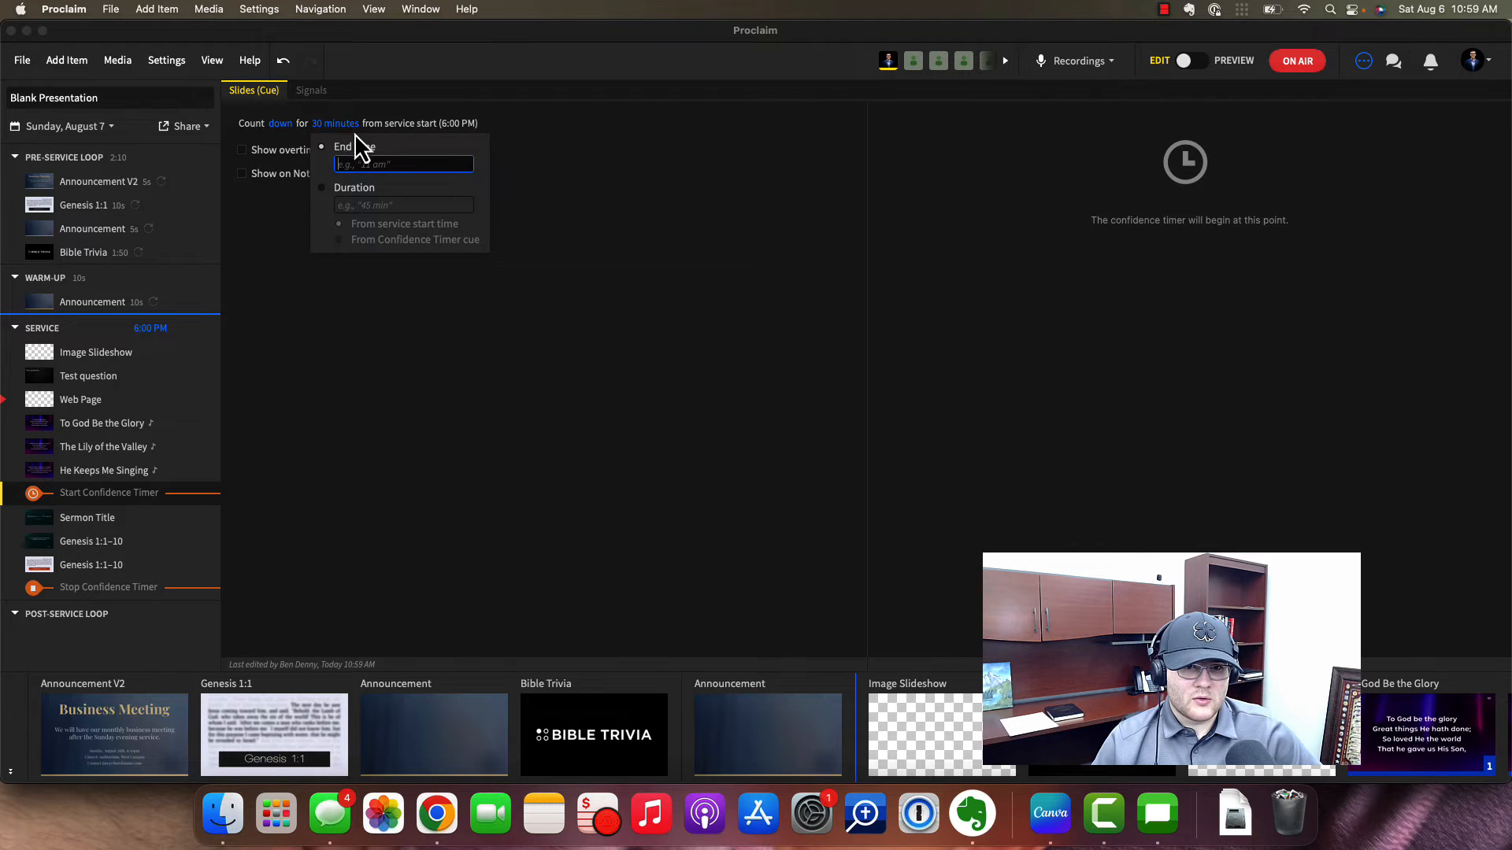
{"action": "left_click", "coordinate": [321, 187]}
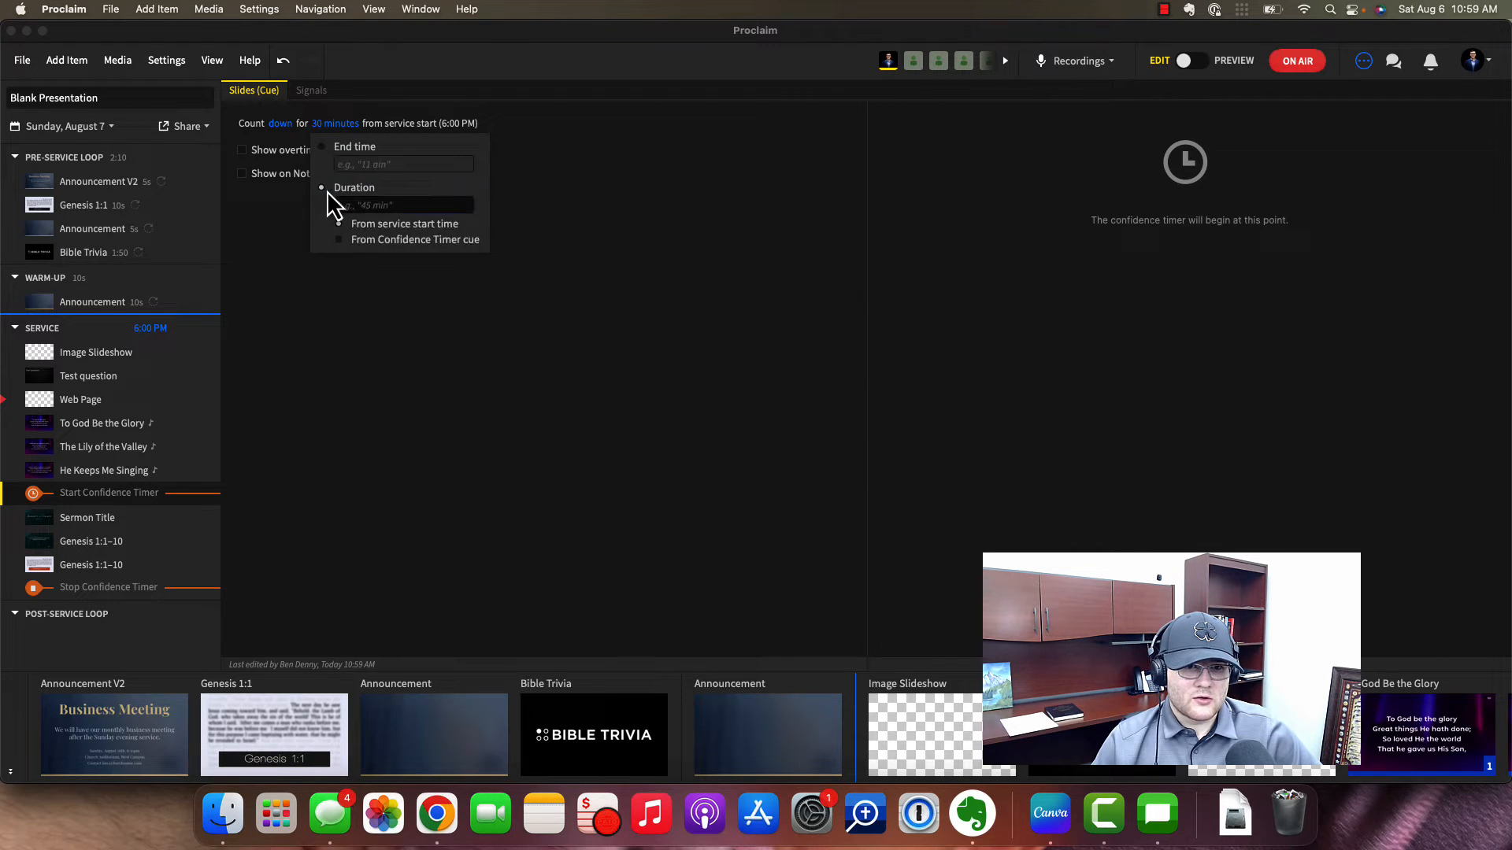
{"action": "left_click", "coordinate": [346, 237]}
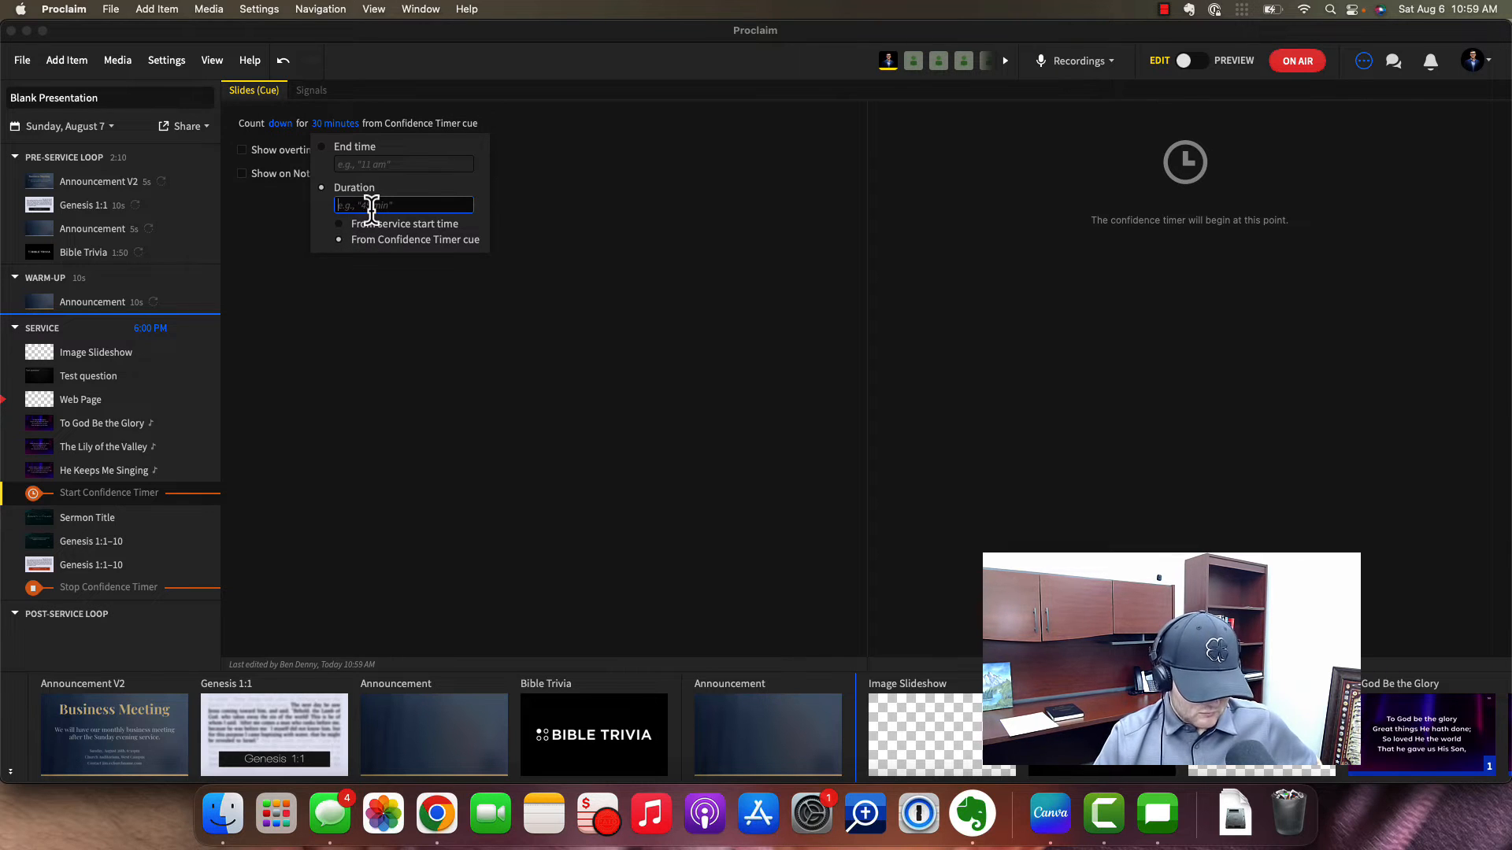
{"action": "type", "text": "30 min"}
{"action": "key", "text": "Return"}
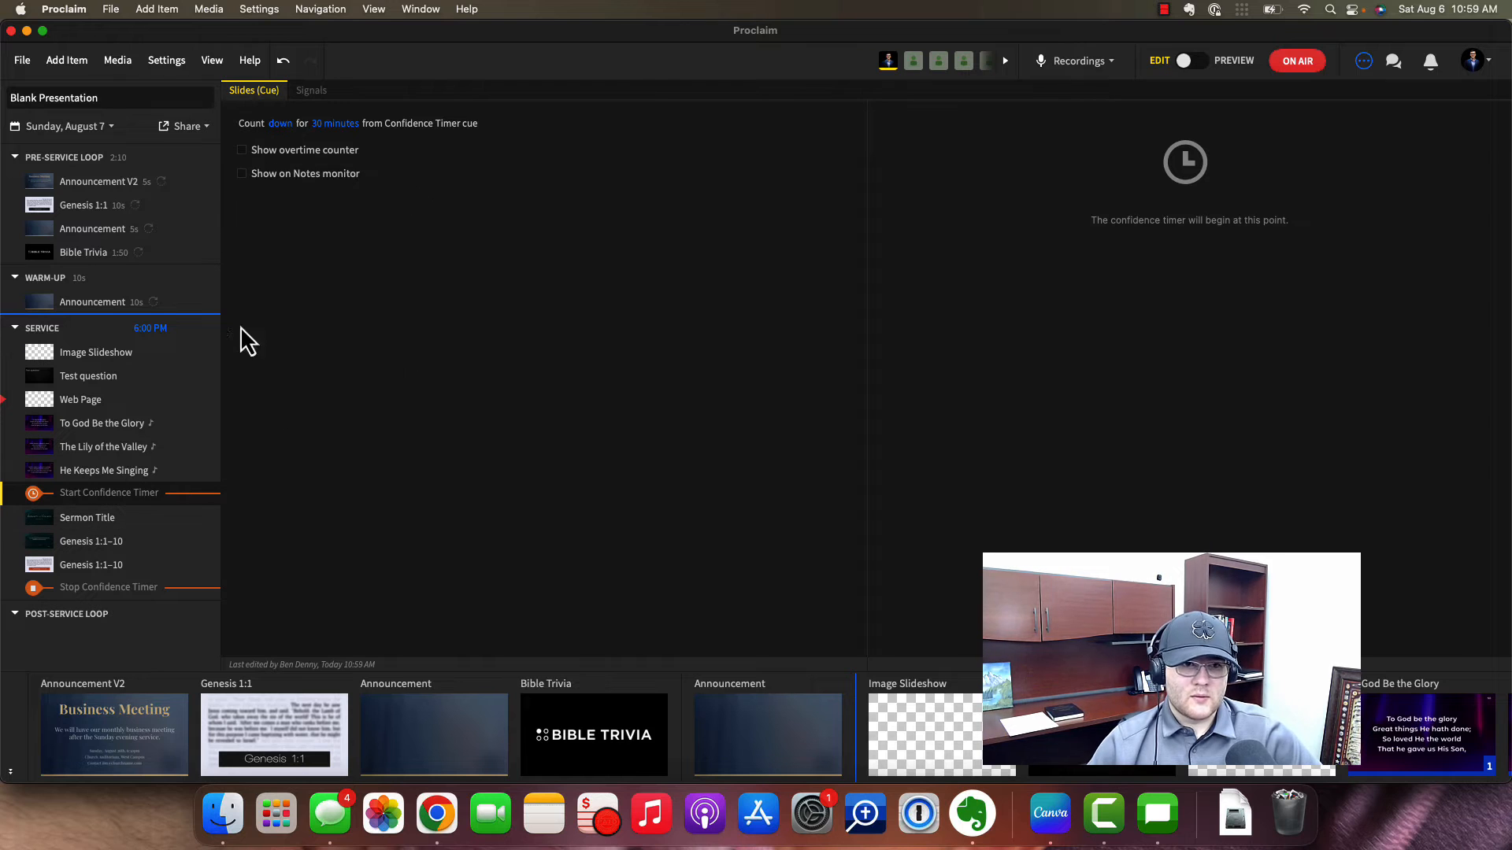
- Switch the presentation from editing to preview and show the Confidence output
{"action": "left_click", "coordinate": [95, 470]}
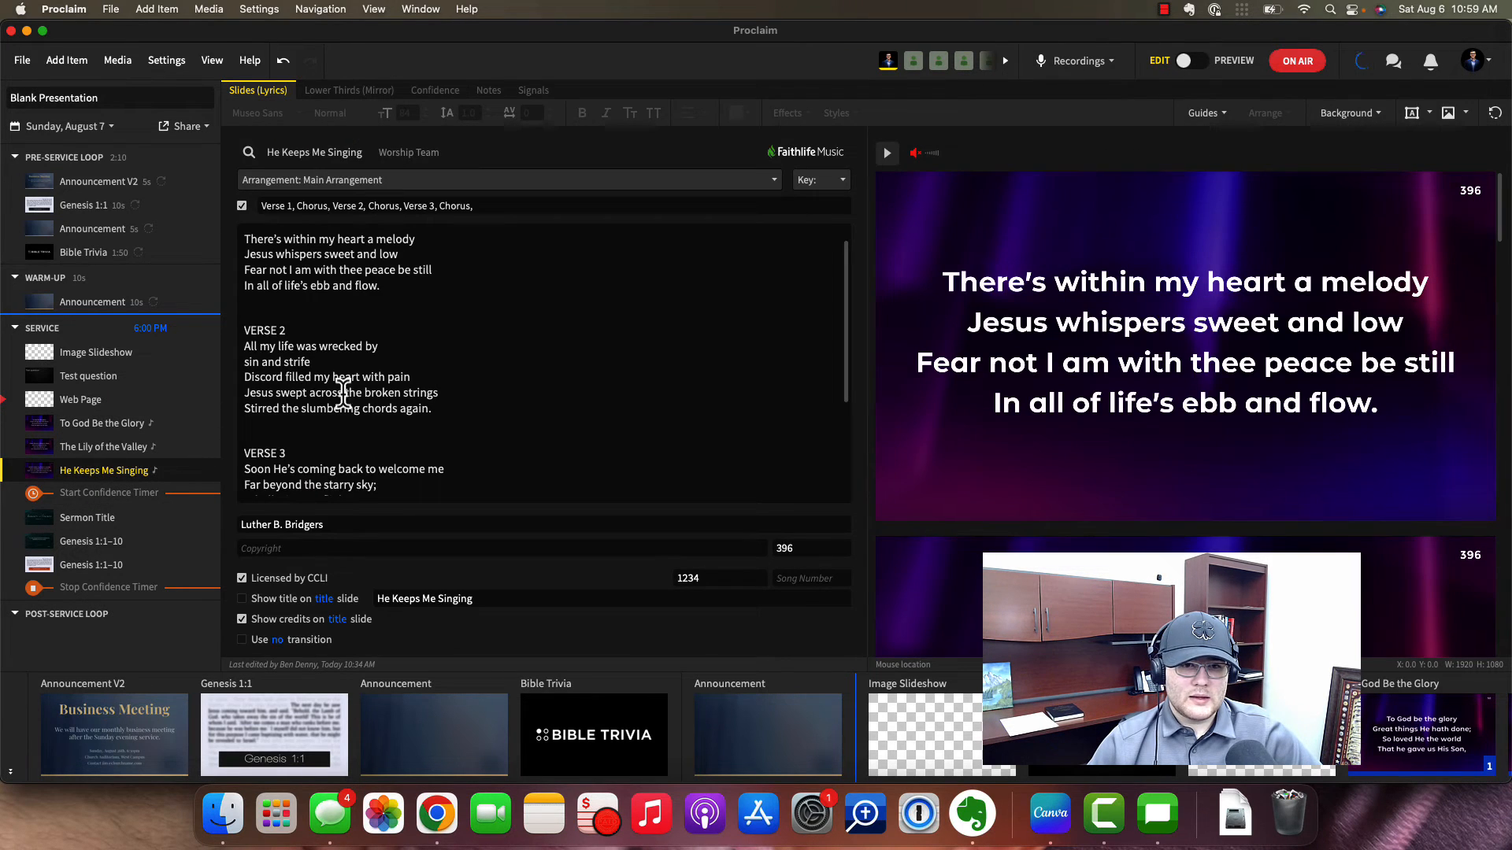
{"action": "left_click", "coordinate": [1247, 61]}
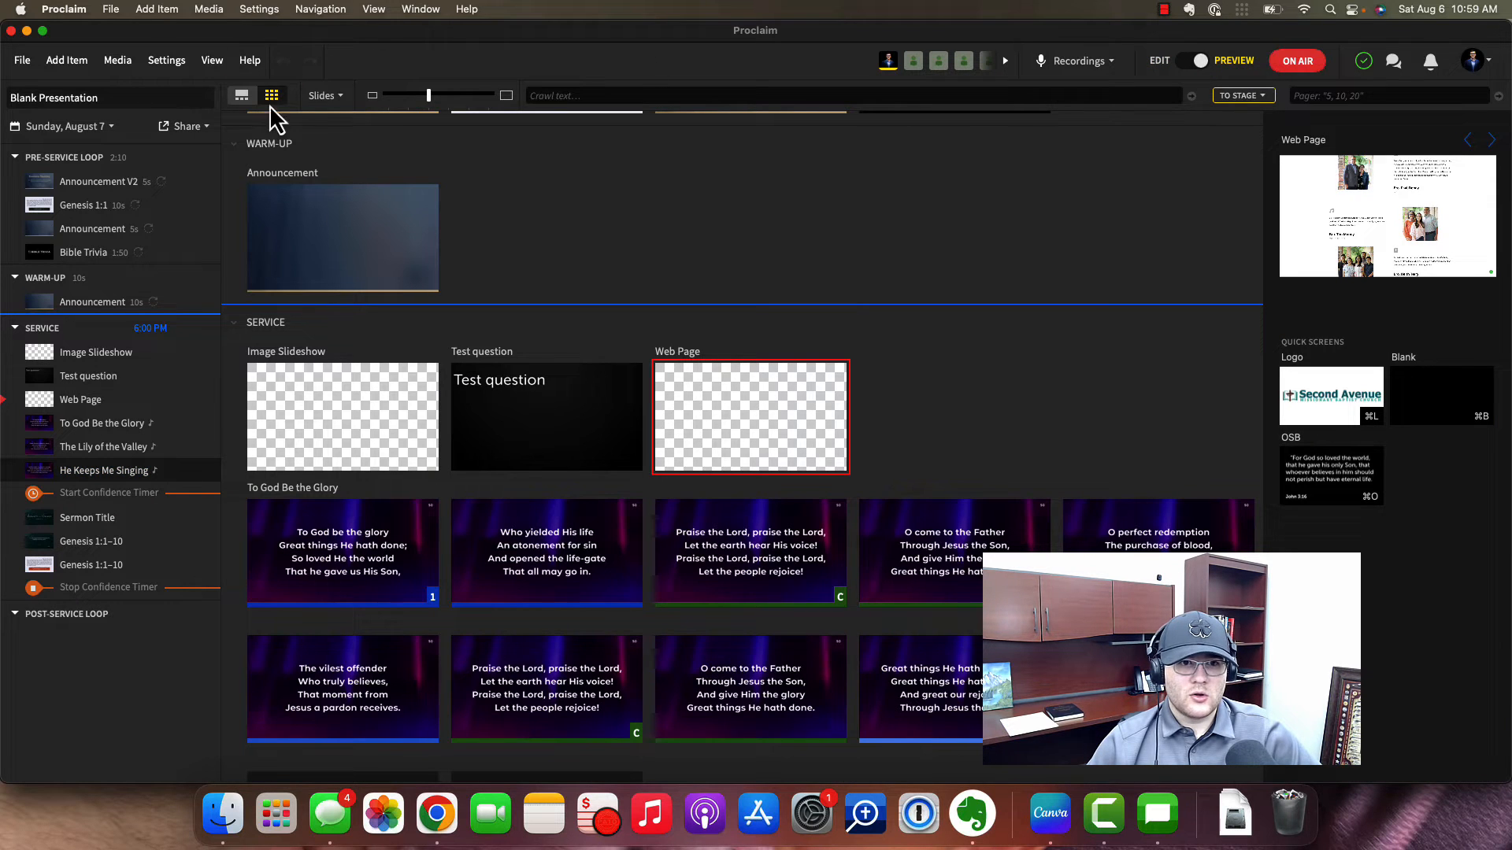
{"action": "left_click", "coordinate": [326, 95]}
{"action": "left_click", "coordinate": [332, 142]}
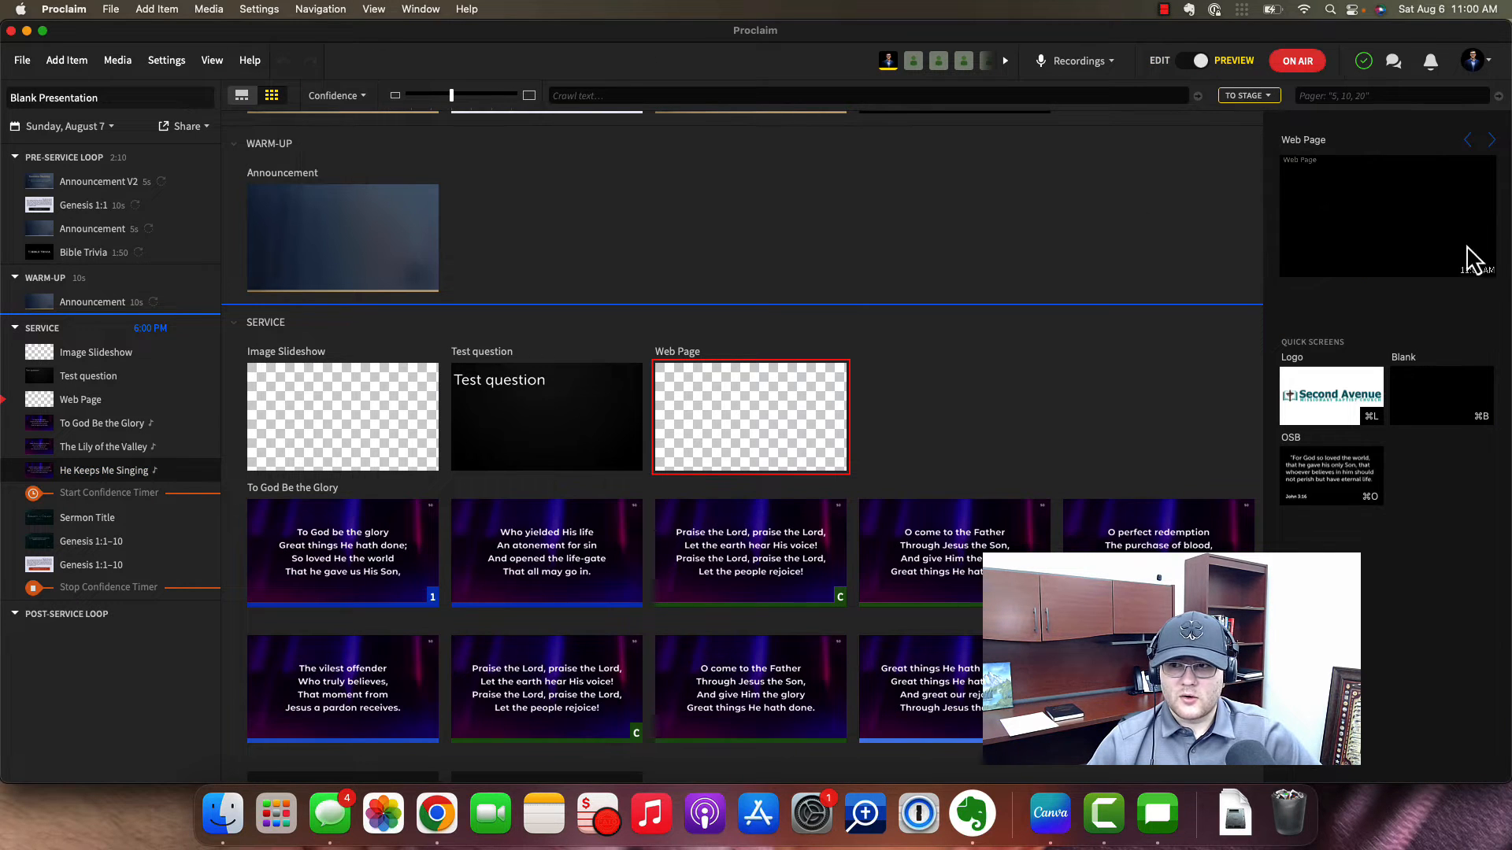
- Open the default confidence settings and look through the templates available for announcements
{"action": "left_click", "coordinate": [163, 63]}
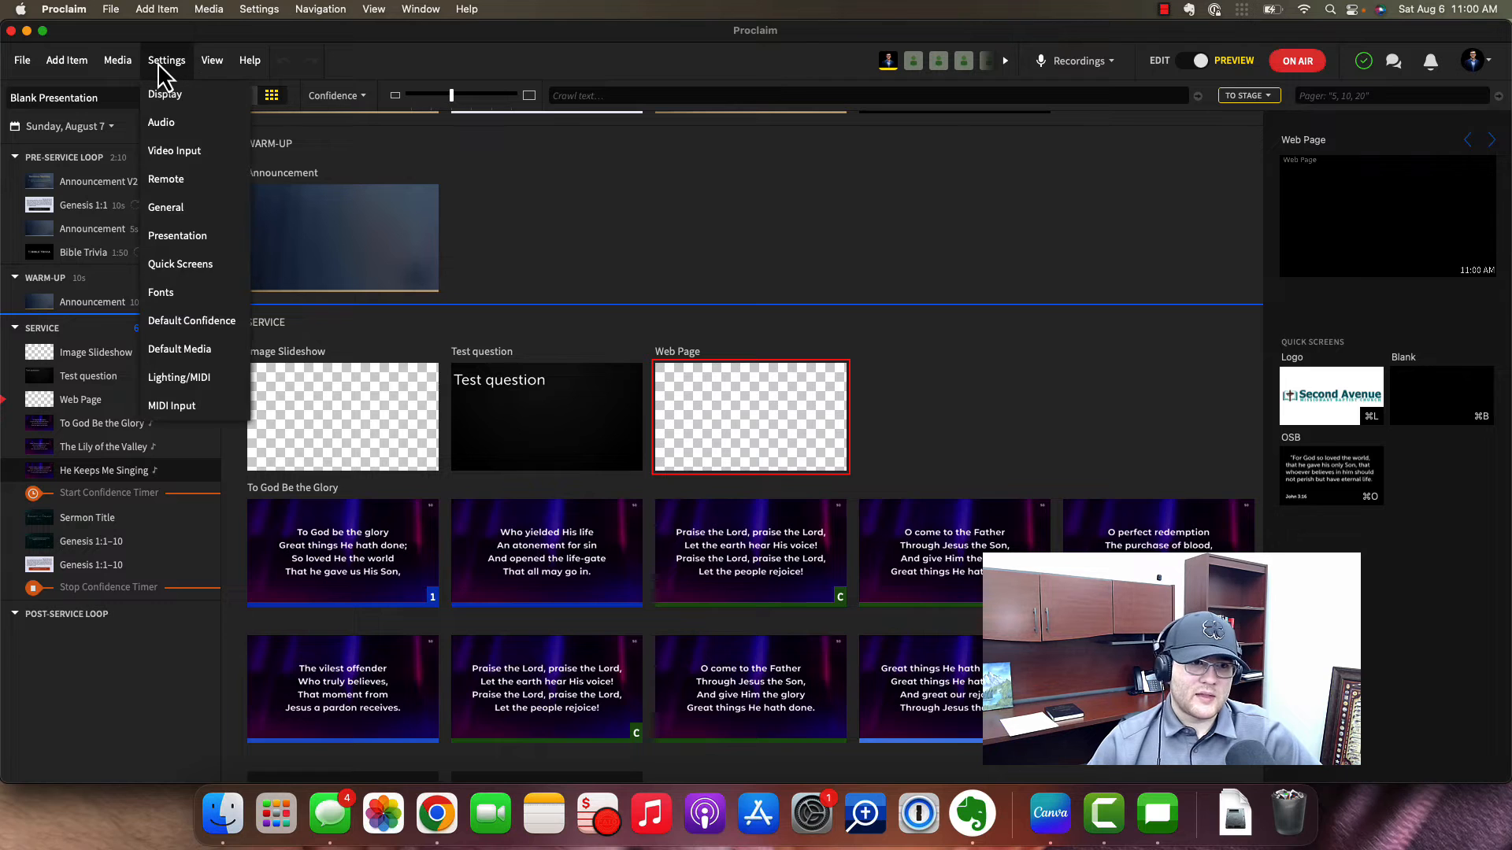
{"action": "left_click", "coordinate": [178, 318]}
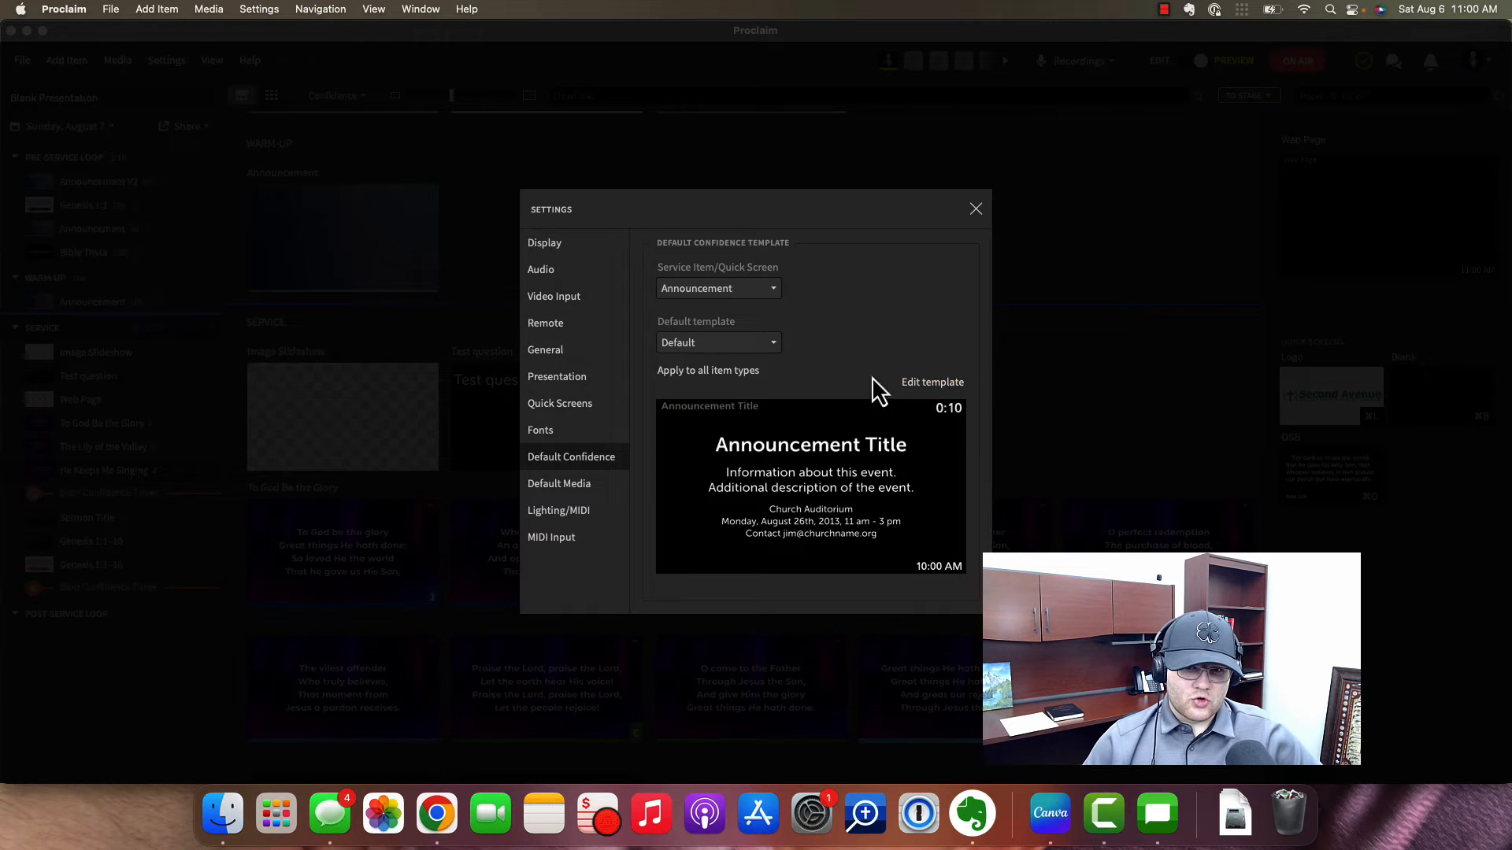
{"action": "left_click", "coordinate": [730, 342]}
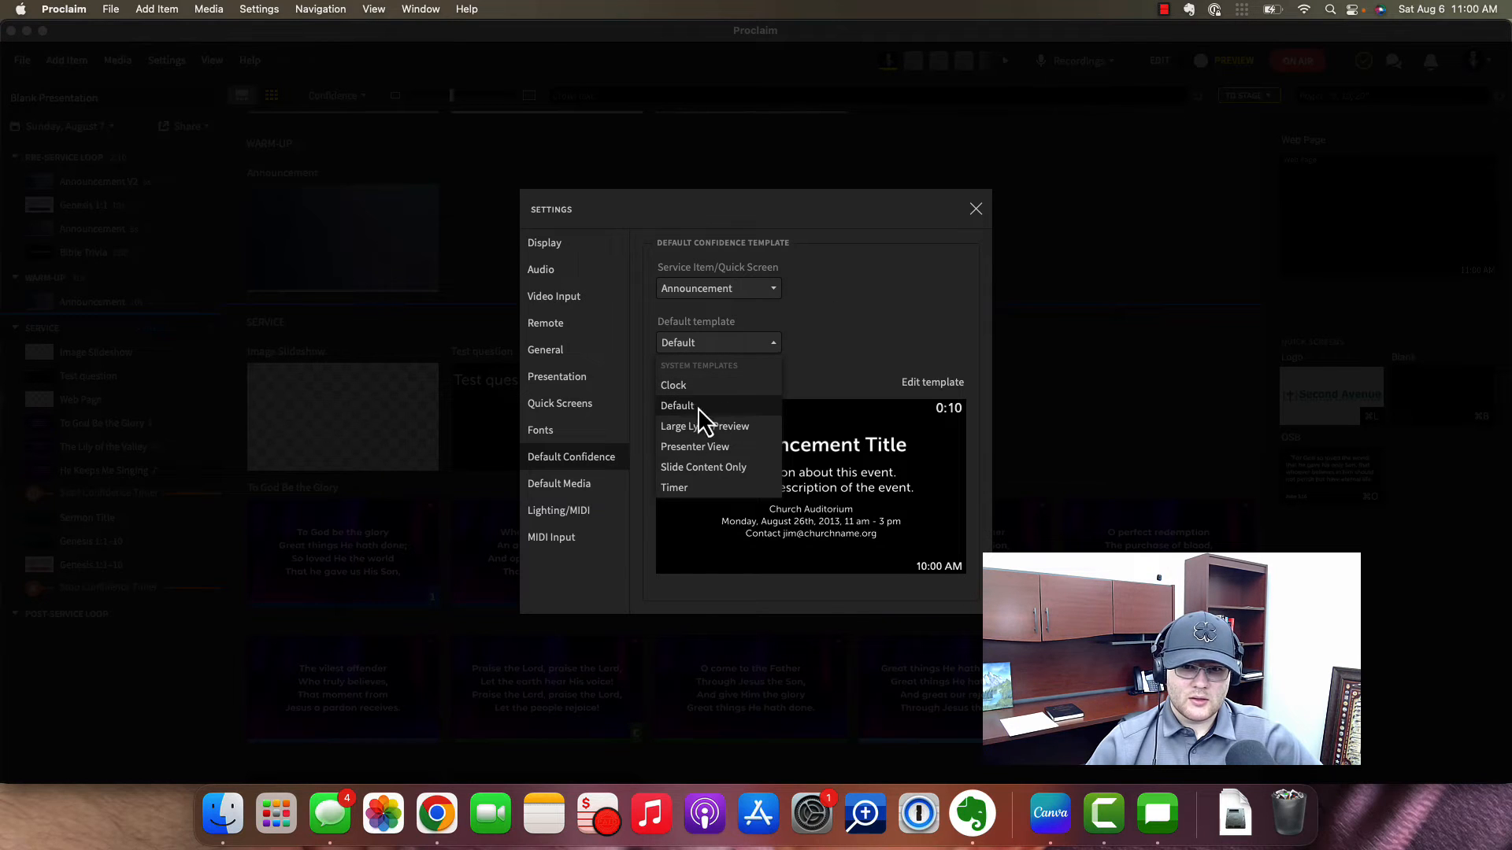
{"action": "left_click", "coordinate": [755, 349]}
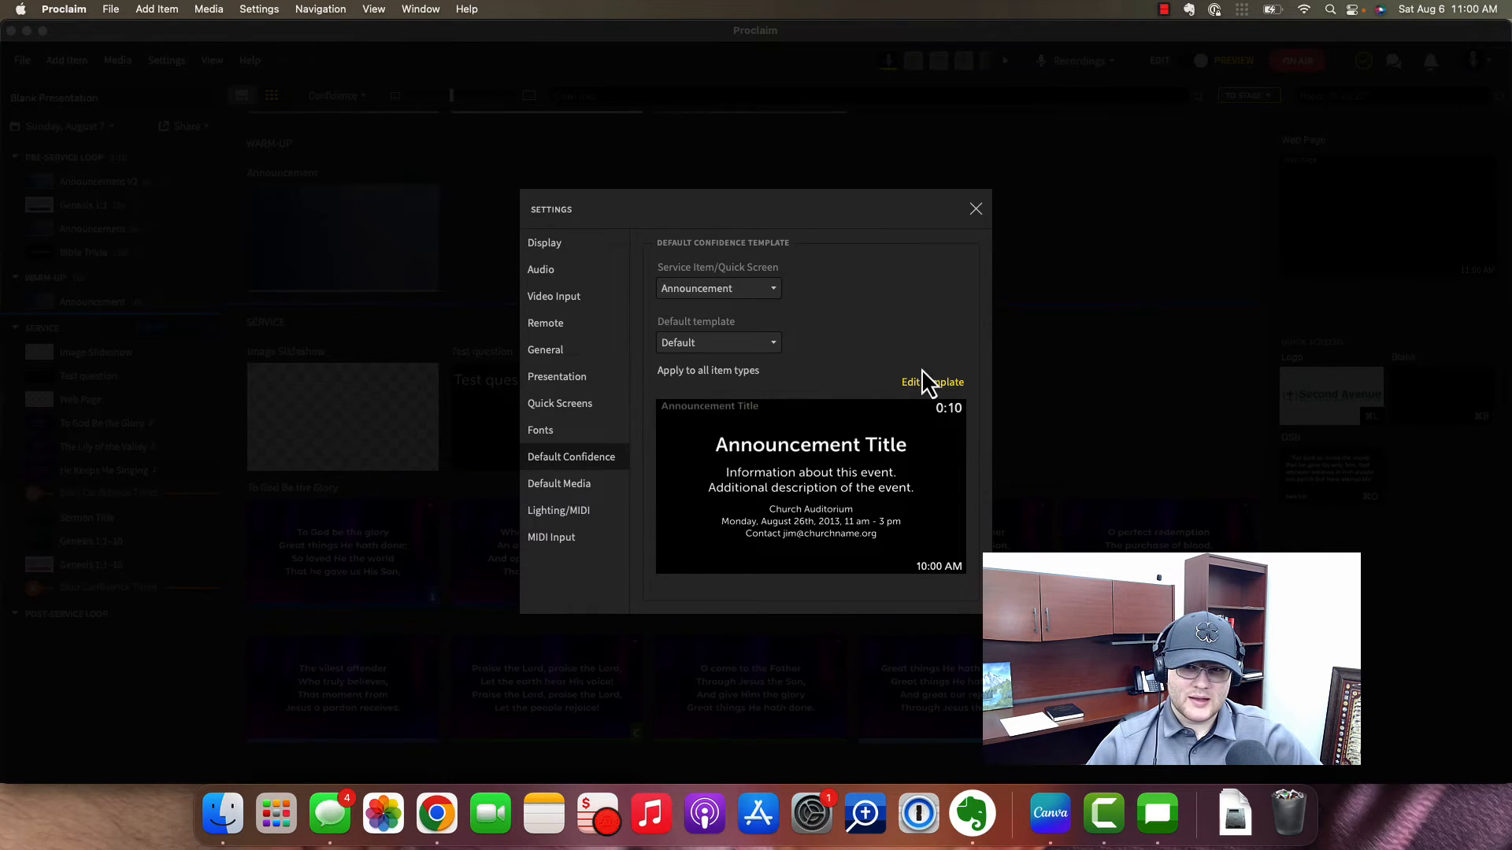
- Open the Default confidence template for editing, examine its timer and other elements, and close the editor
{"action": "left_click", "coordinate": [933, 383]}
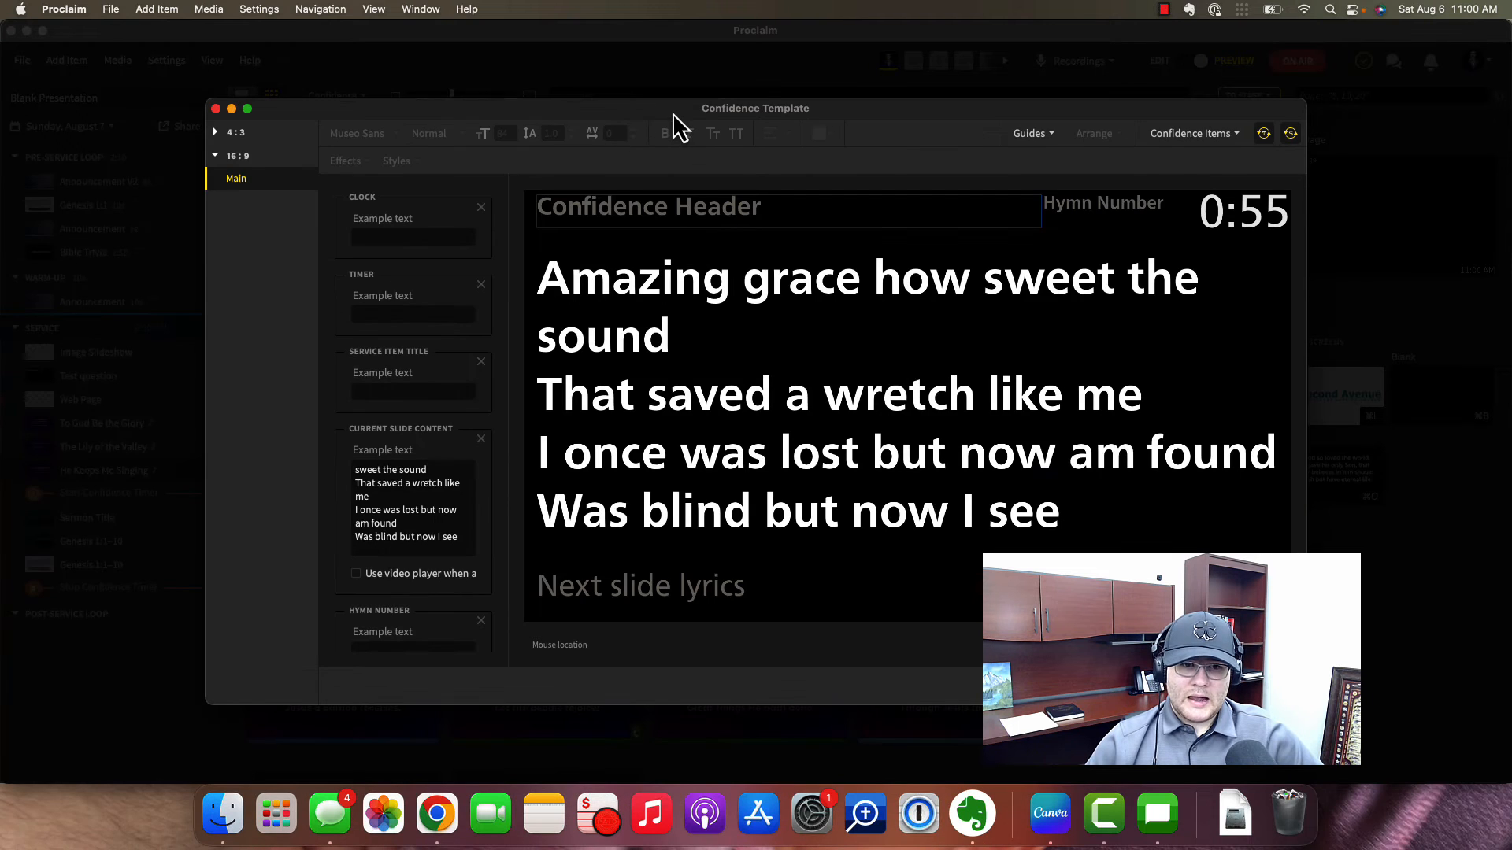
{"action": "left_click", "coordinate": [1233, 220]}
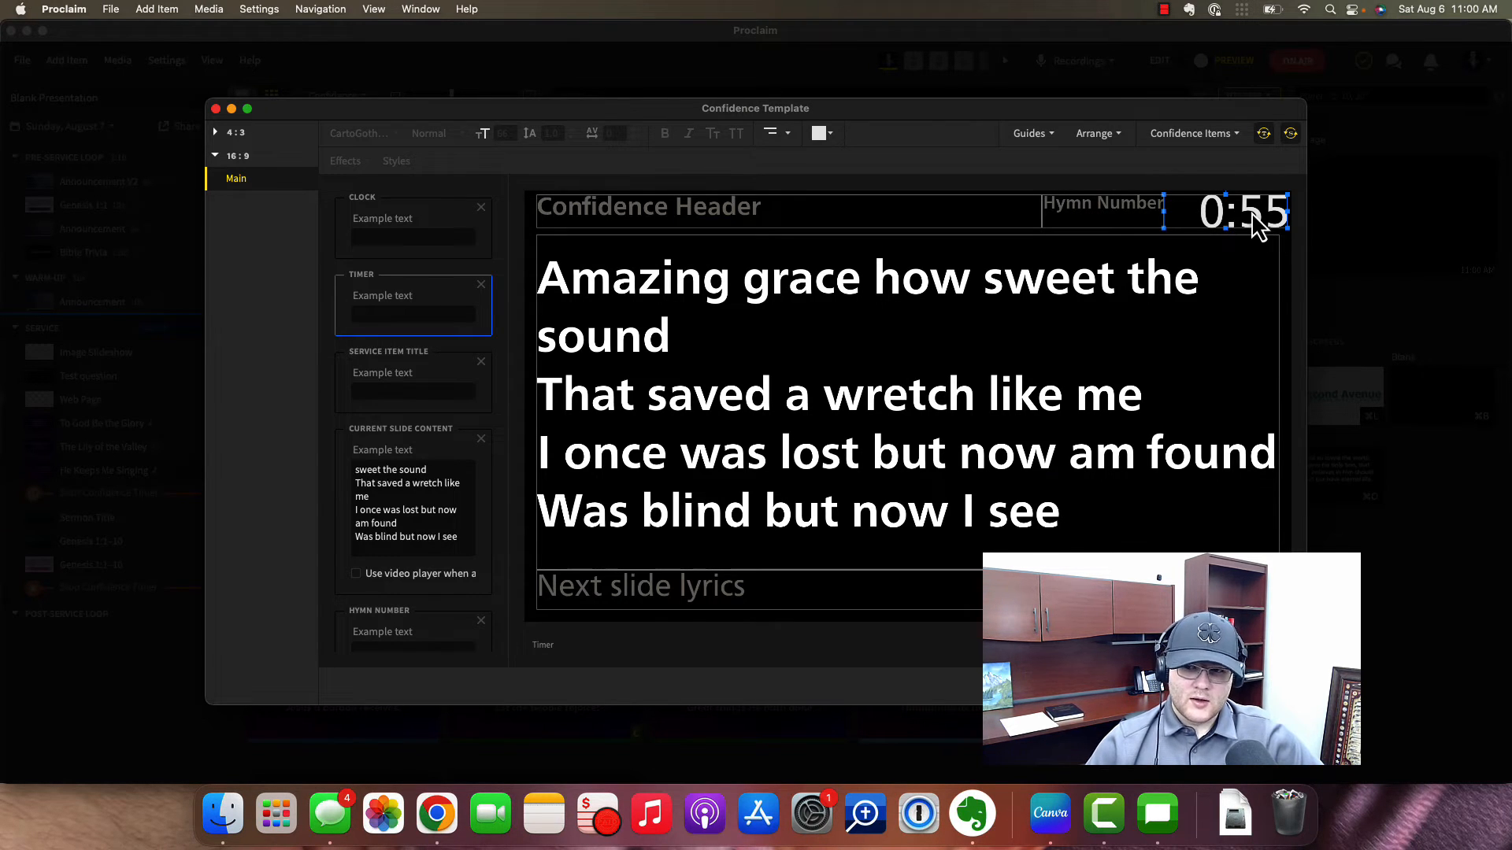
{"action": "scroll", "coordinate": [388, 533], "scroll_direction": "down", "scroll_amount": 3}
{"action": "scroll", "coordinate": [394, 557], "scroll_direction": "up", "scroll_amount": 3}
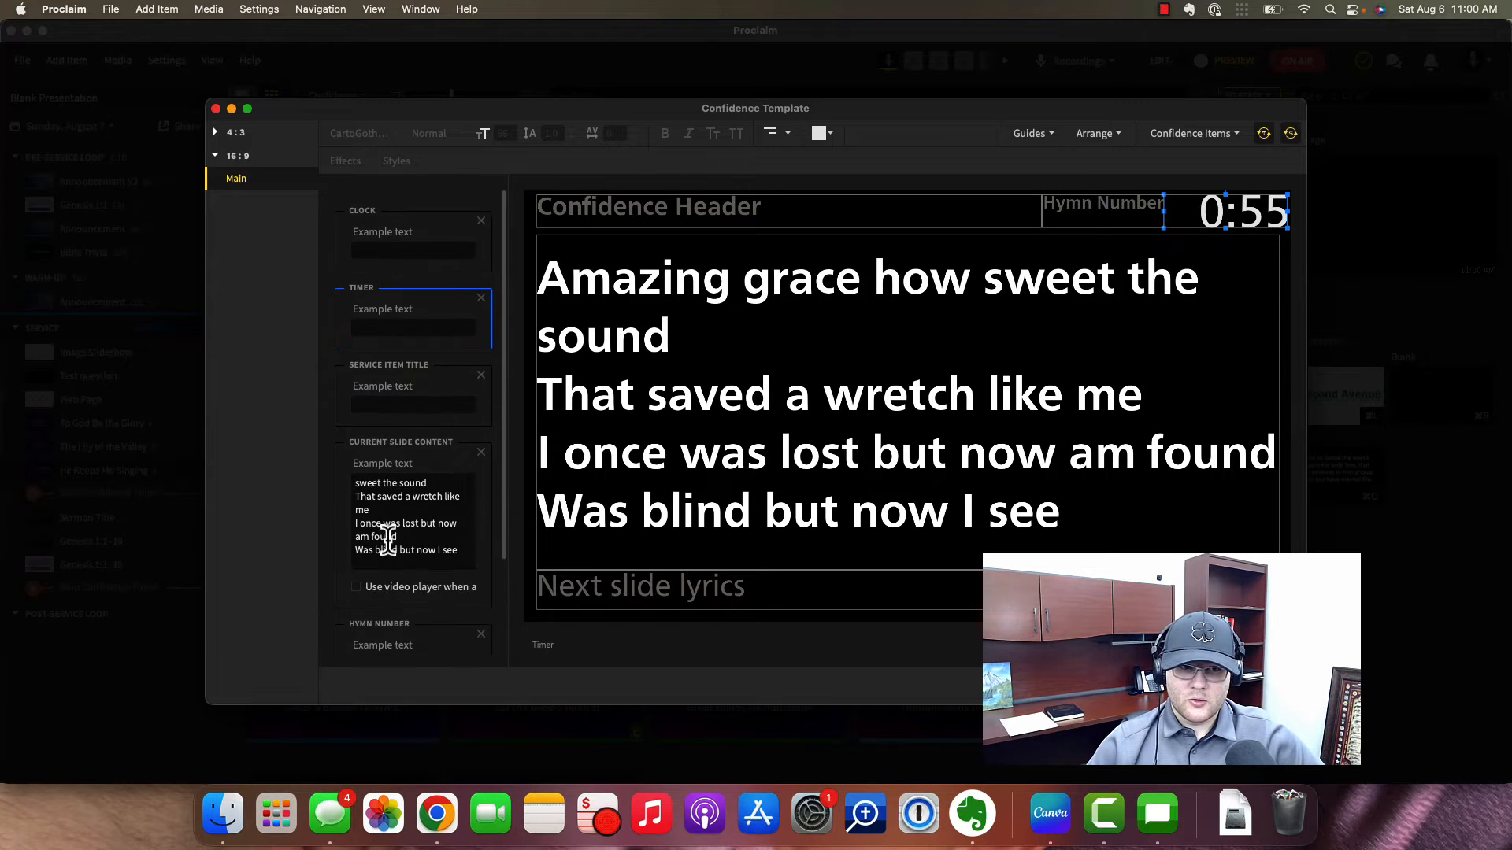
{"action": "left_click", "coordinate": [1266, 687]}
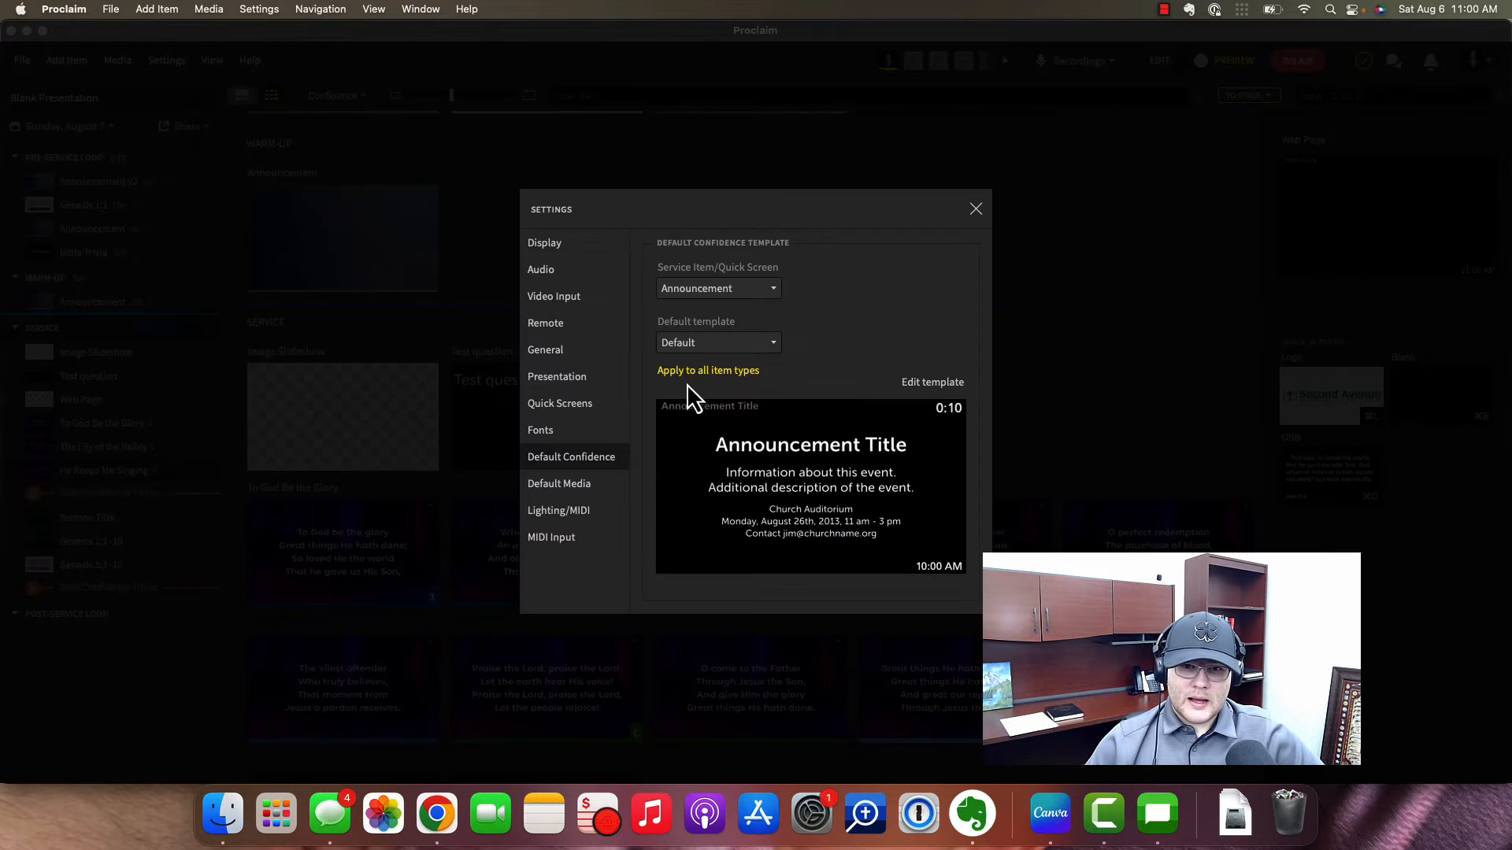
- Try the Clock, Default, Large Lyric Preview and Presenter View templates as the default confidence template for announcements
{"action": "left_click", "coordinate": [682, 347]}
{"action": "left_click", "coordinate": [688, 385]}
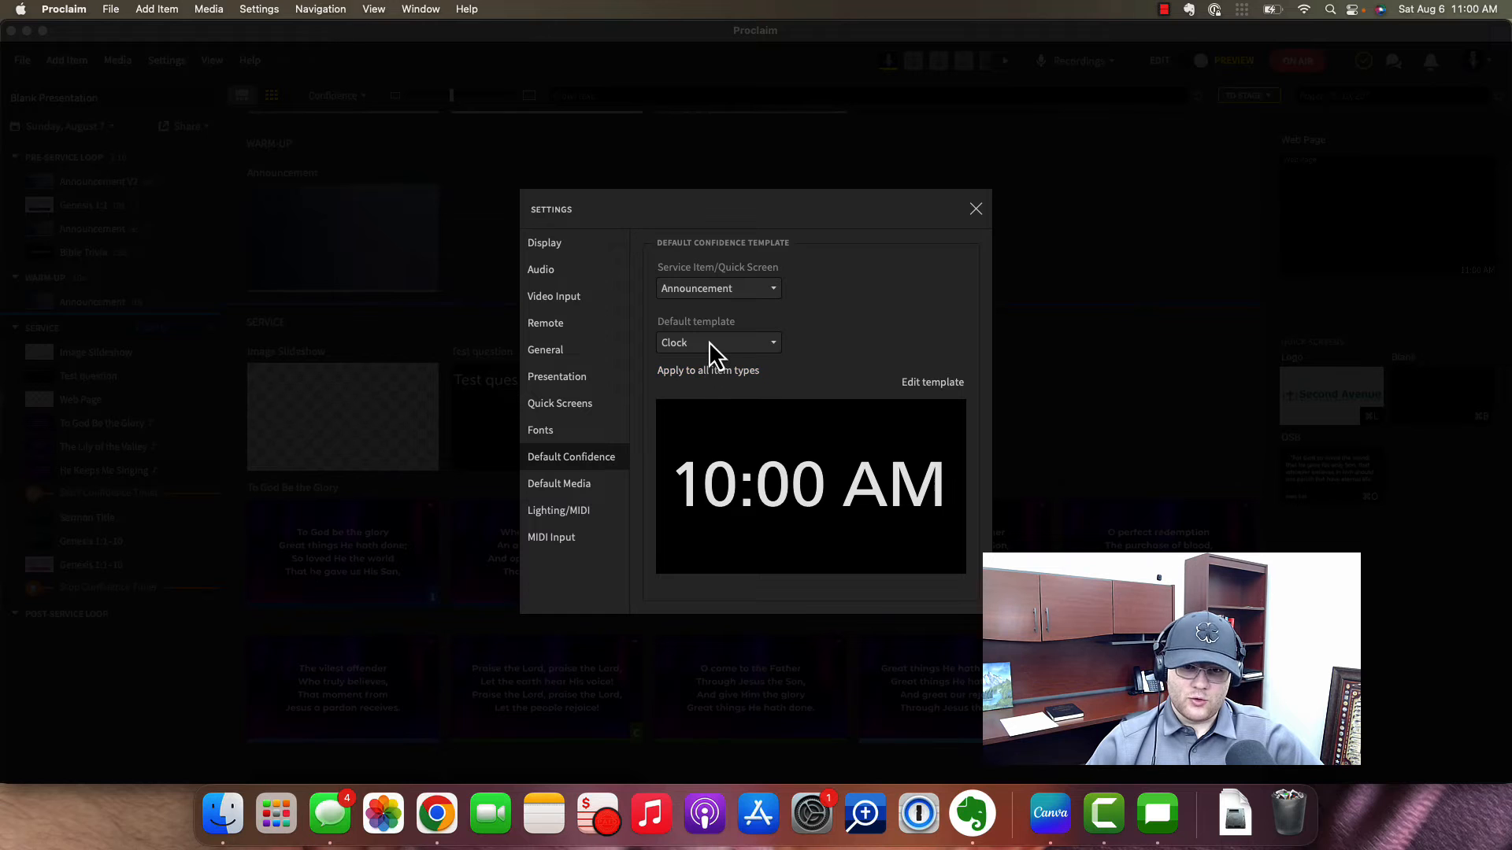
{"action": "left_click", "coordinate": [708, 342]}
{"action": "left_click", "coordinate": [685, 404]}
{"action": "left_click", "coordinate": [706, 343]}
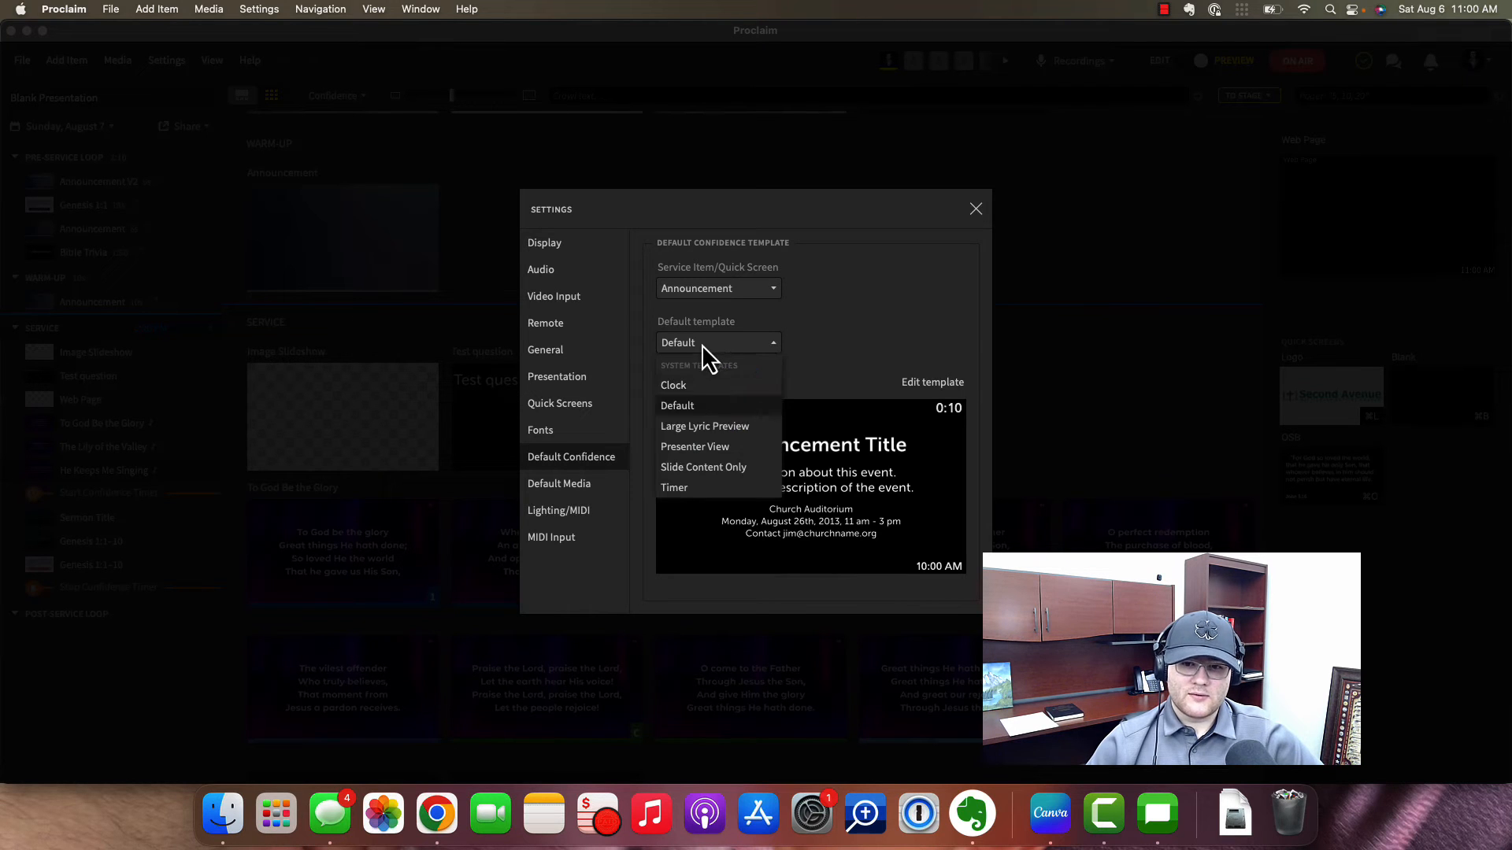
{"action": "left_click", "coordinate": [682, 426]}
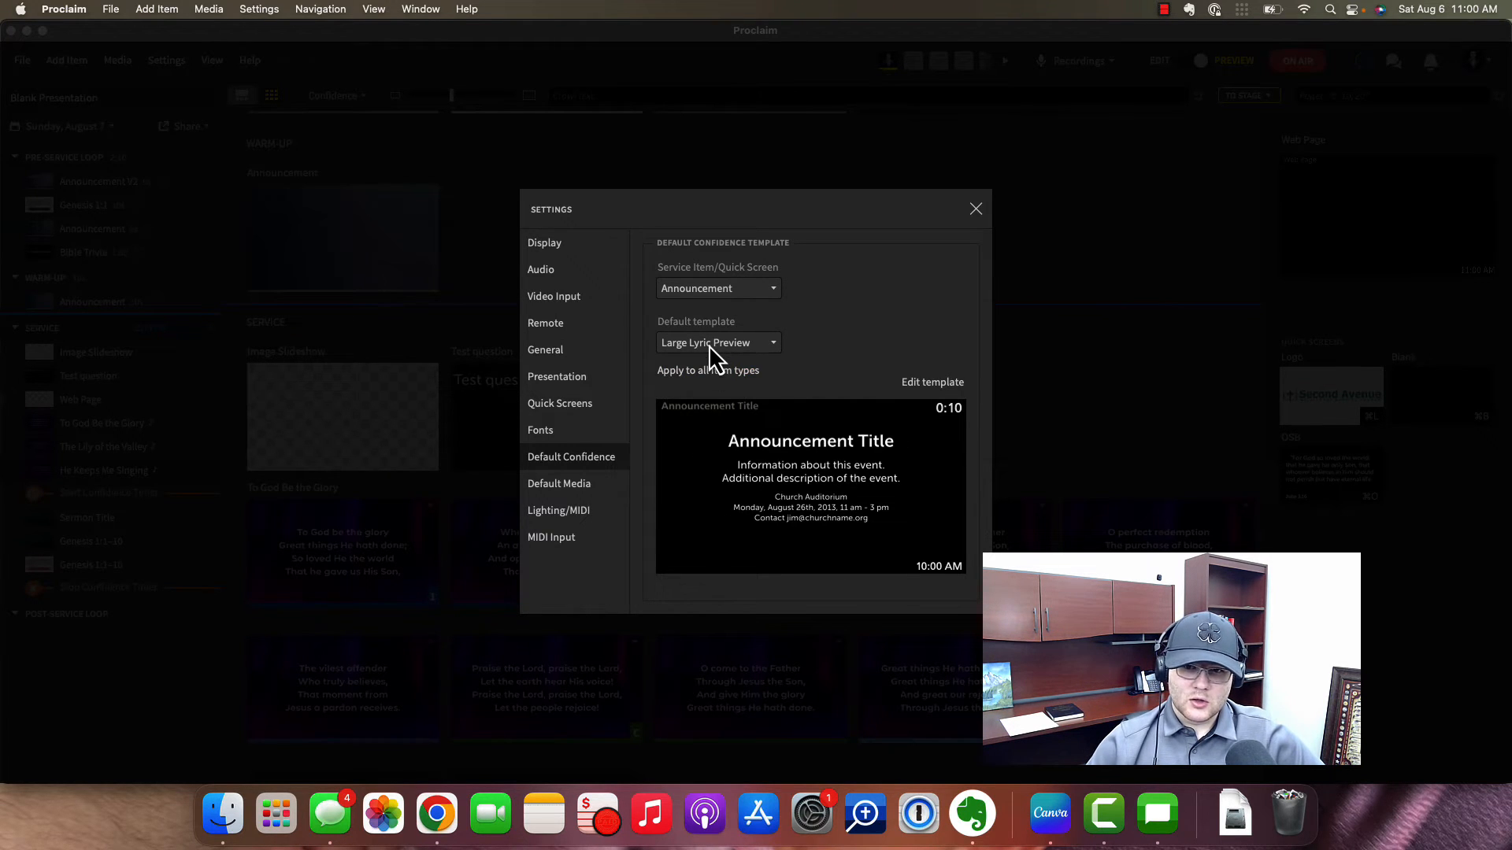
{"action": "left_click", "coordinate": [709, 344]}
{"action": "left_click", "coordinate": [685, 446]}
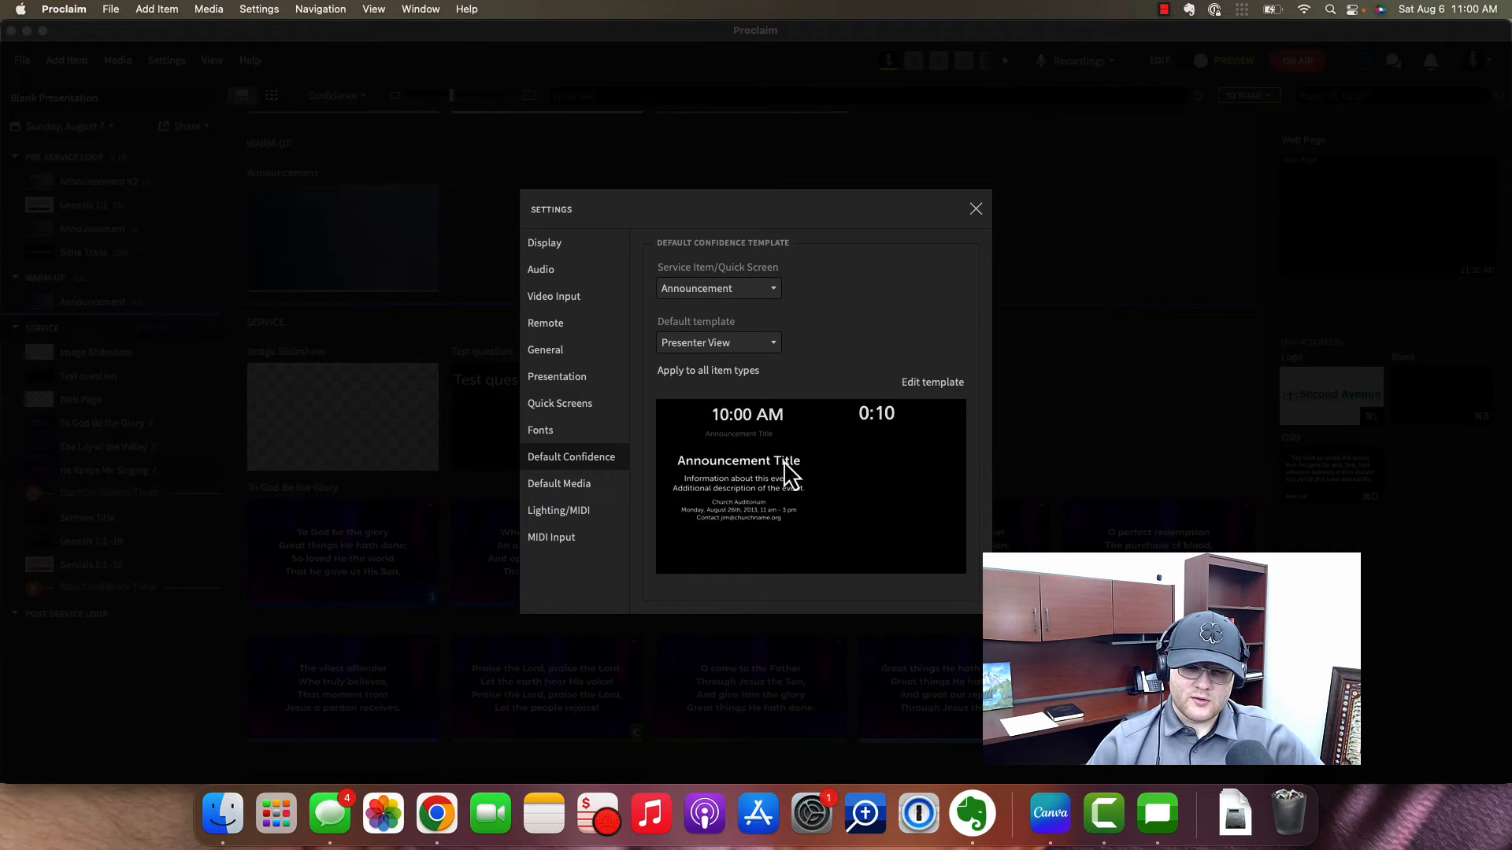
- Set the default confidence template for announcements to Timer and close the settings
{"action": "left_click", "coordinate": [674, 341]}
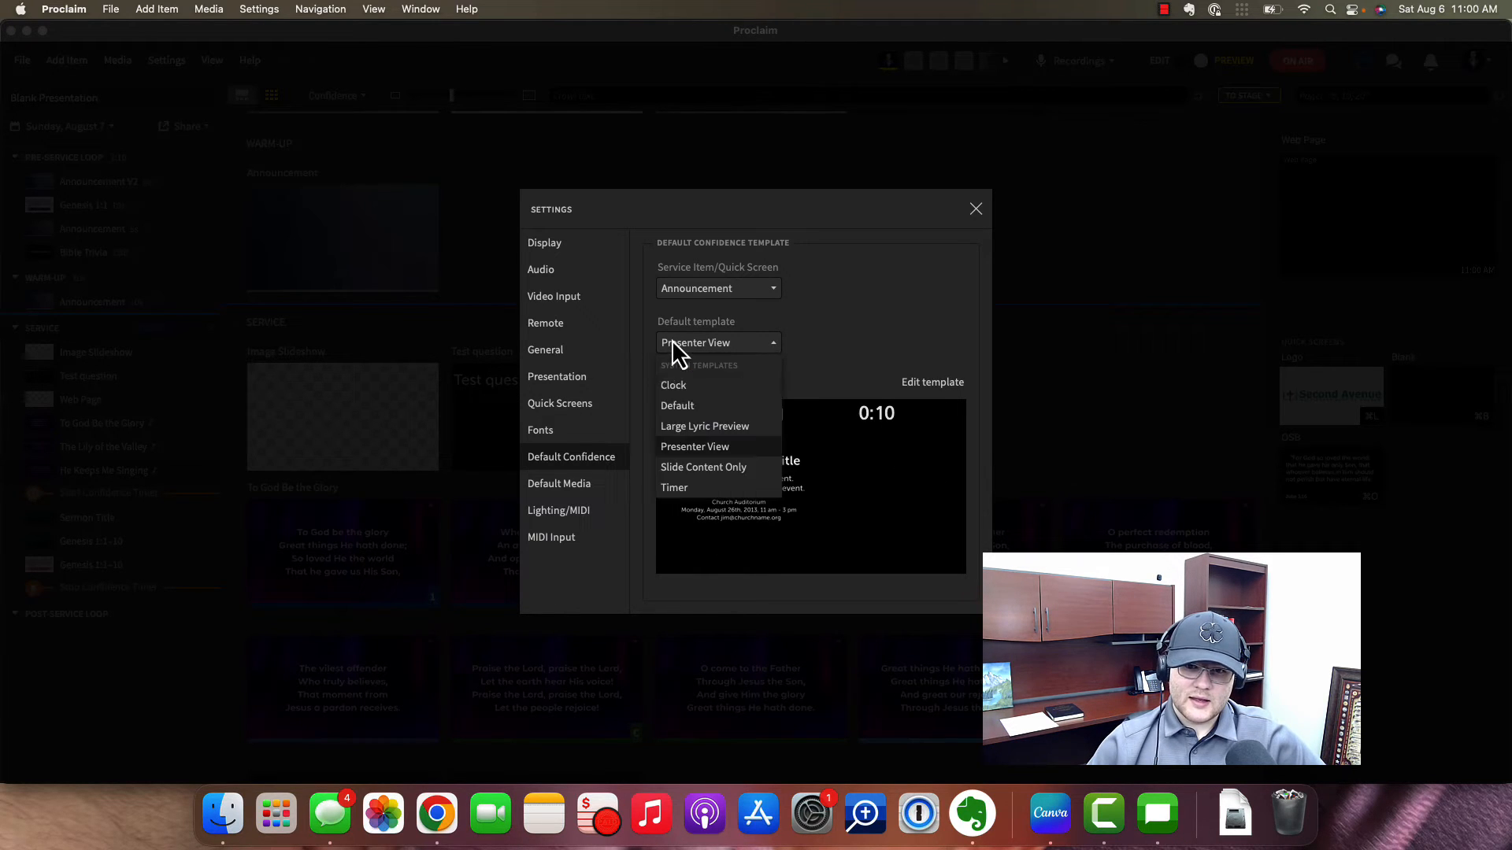
{"action": "left_click", "coordinate": [677, 487]}
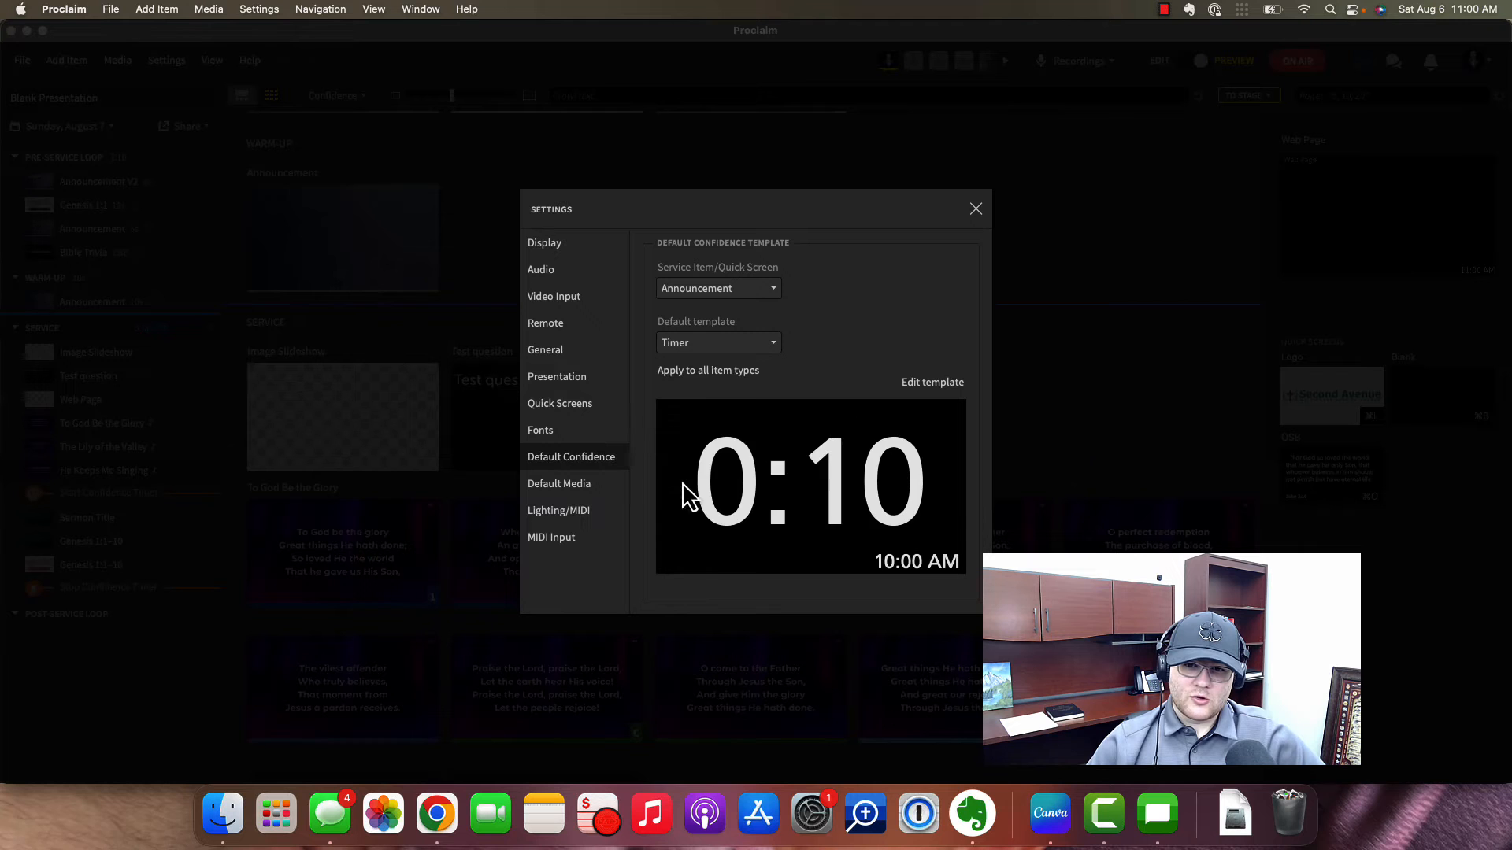
{"action": "left_click", "coordinate": [740, 351]}
{"action": "left_click", "coordinate": [839, 319]}
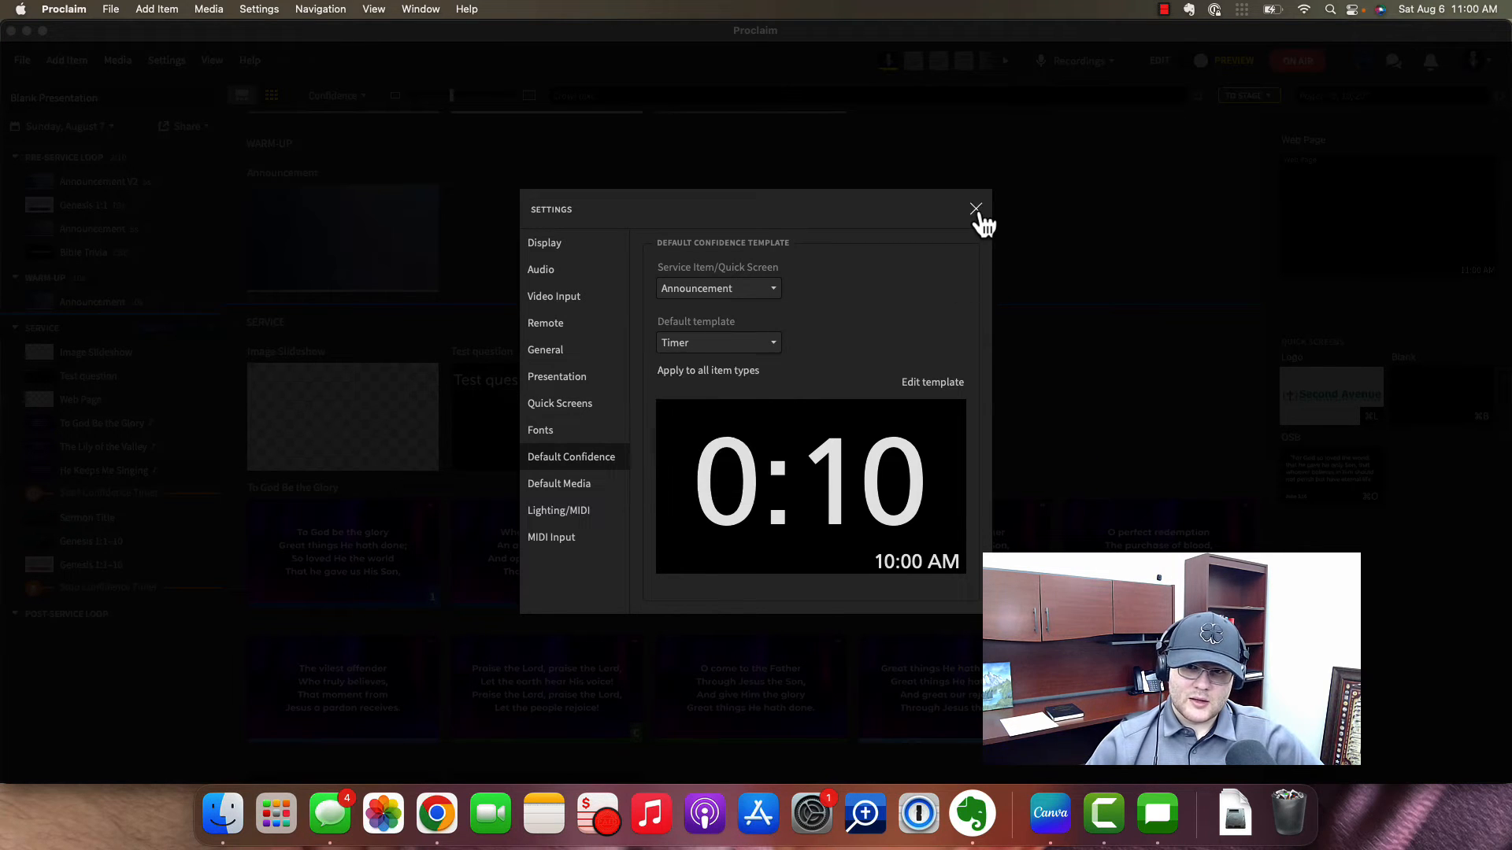
{"action": "left_click", "coordinate": [975, 209]}
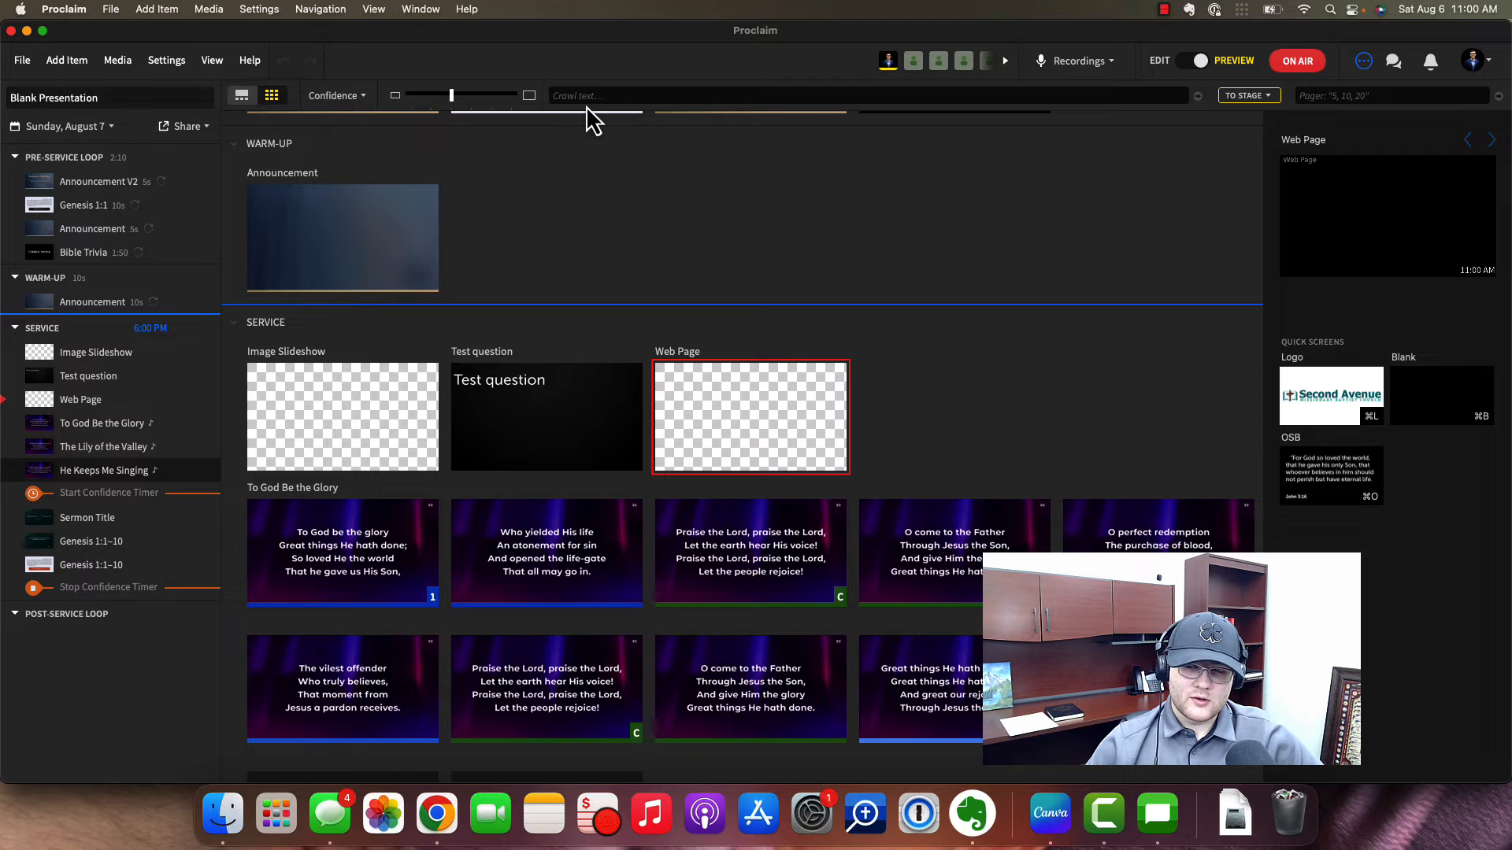
- Reopen the default confidence settings to review the announcement template choice, and close them again
{"action": "left_click", "coordinate": [214, 11]}
{"action": "mouse_move", "coordinate": [271, 10]}
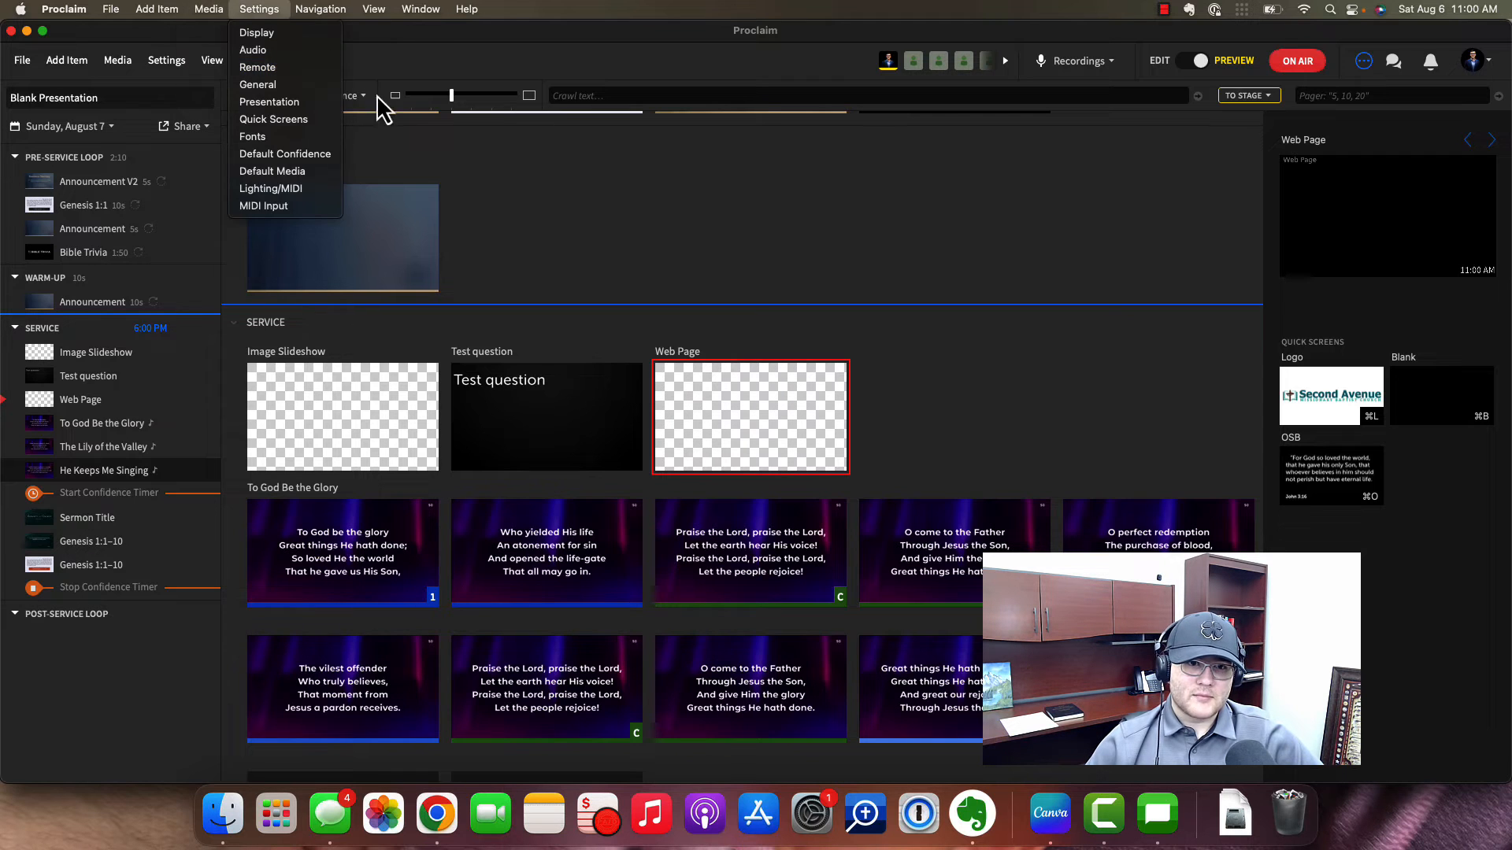
{"action": "left_click", "coordinate": [266, 97]}
{"action": "left_click", "coordinate": [157, 62]}
{"action": "left_click", "coordinate": [173, 318]}
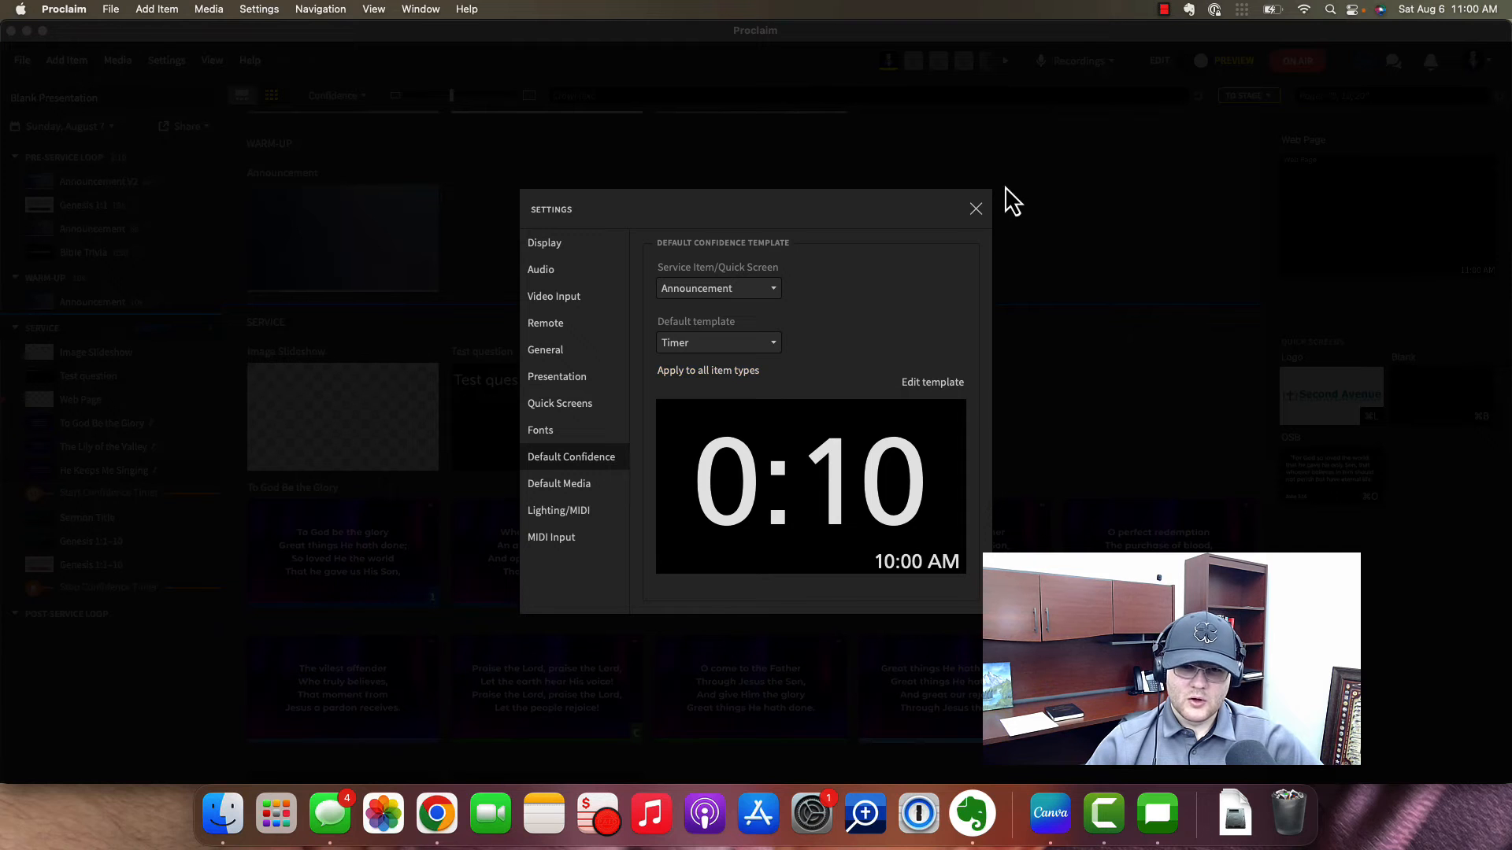
{"action": "left_click", "coordinate": [975, 209]}
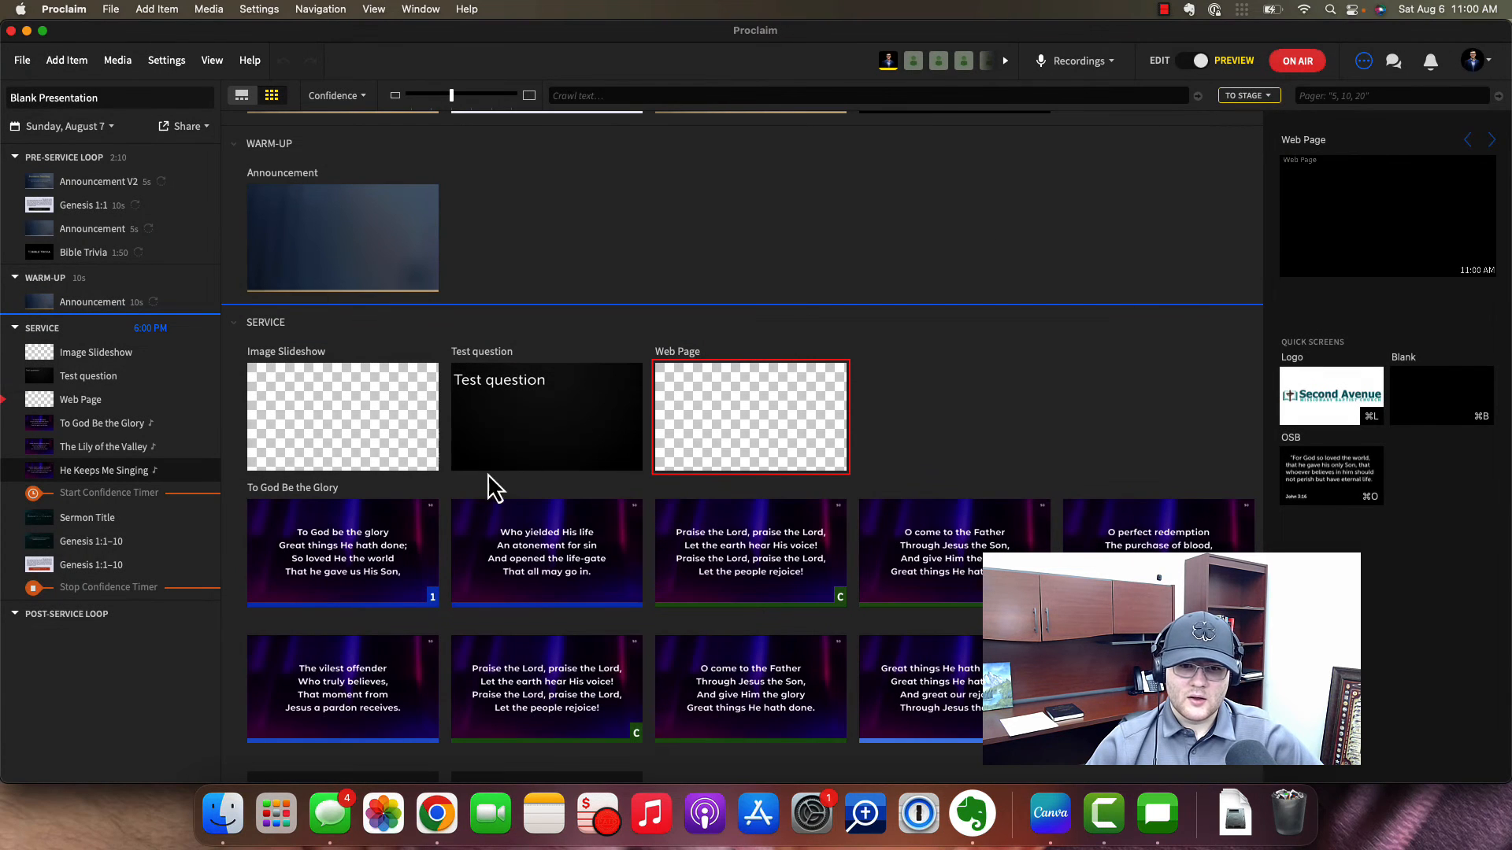
- Preview the last He Keeps Me Singing slide, advance past the Start Confidence Timer cue to the Sermon Title, and enlarge the preview
{"action": "left_click", "coordinate": [356, 551]}
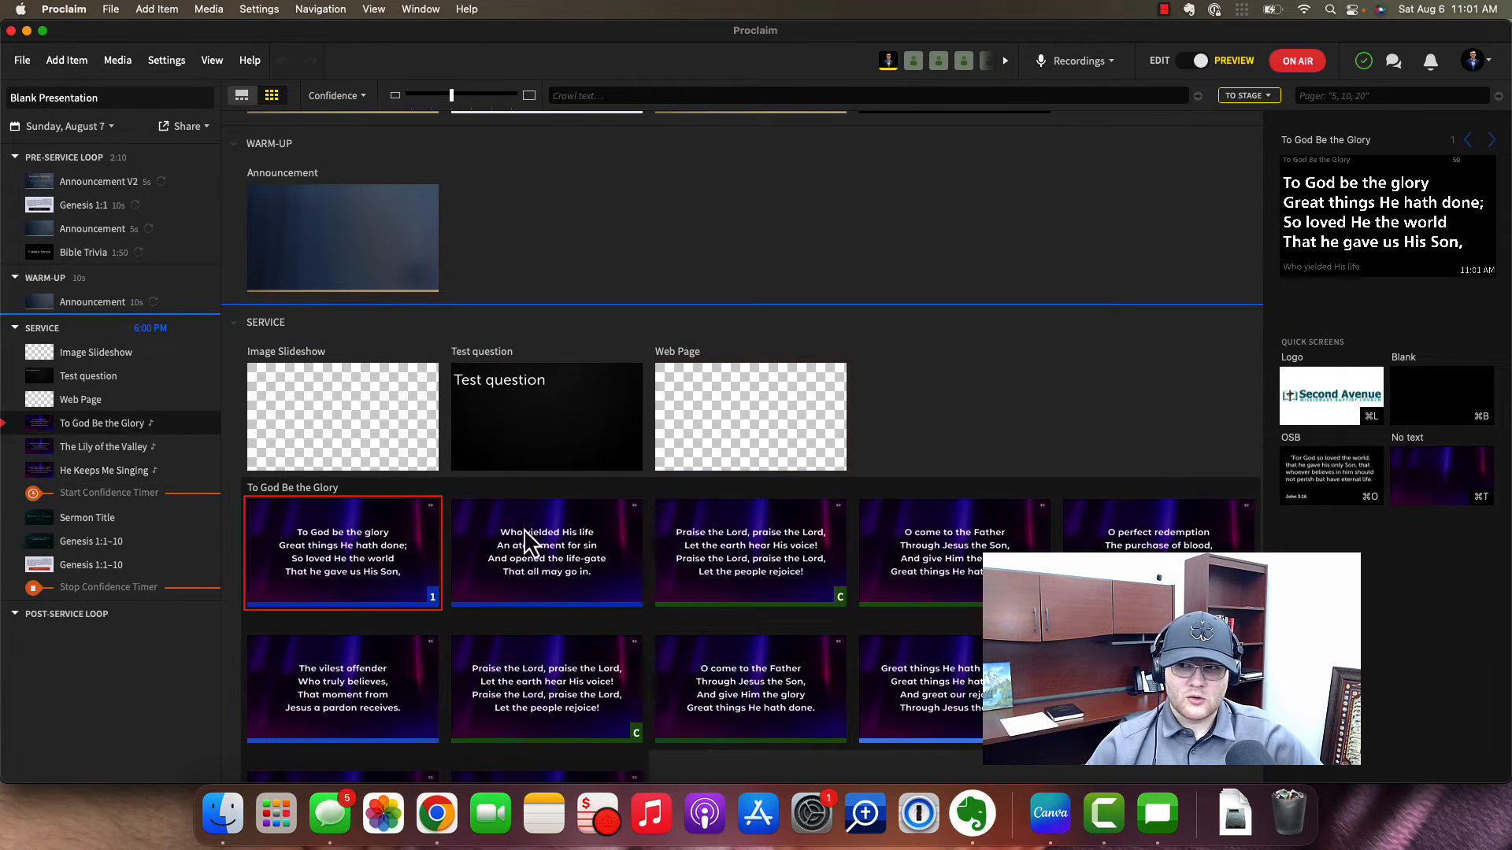
{"action": "scroll", "coordinate": [629, 549], "scroll_direction": "down", "scroll_amount": 1}
{"action": "scroll", "coordinate": [625, 535], "scroll_direction": "down", "scroll_amount": 10}
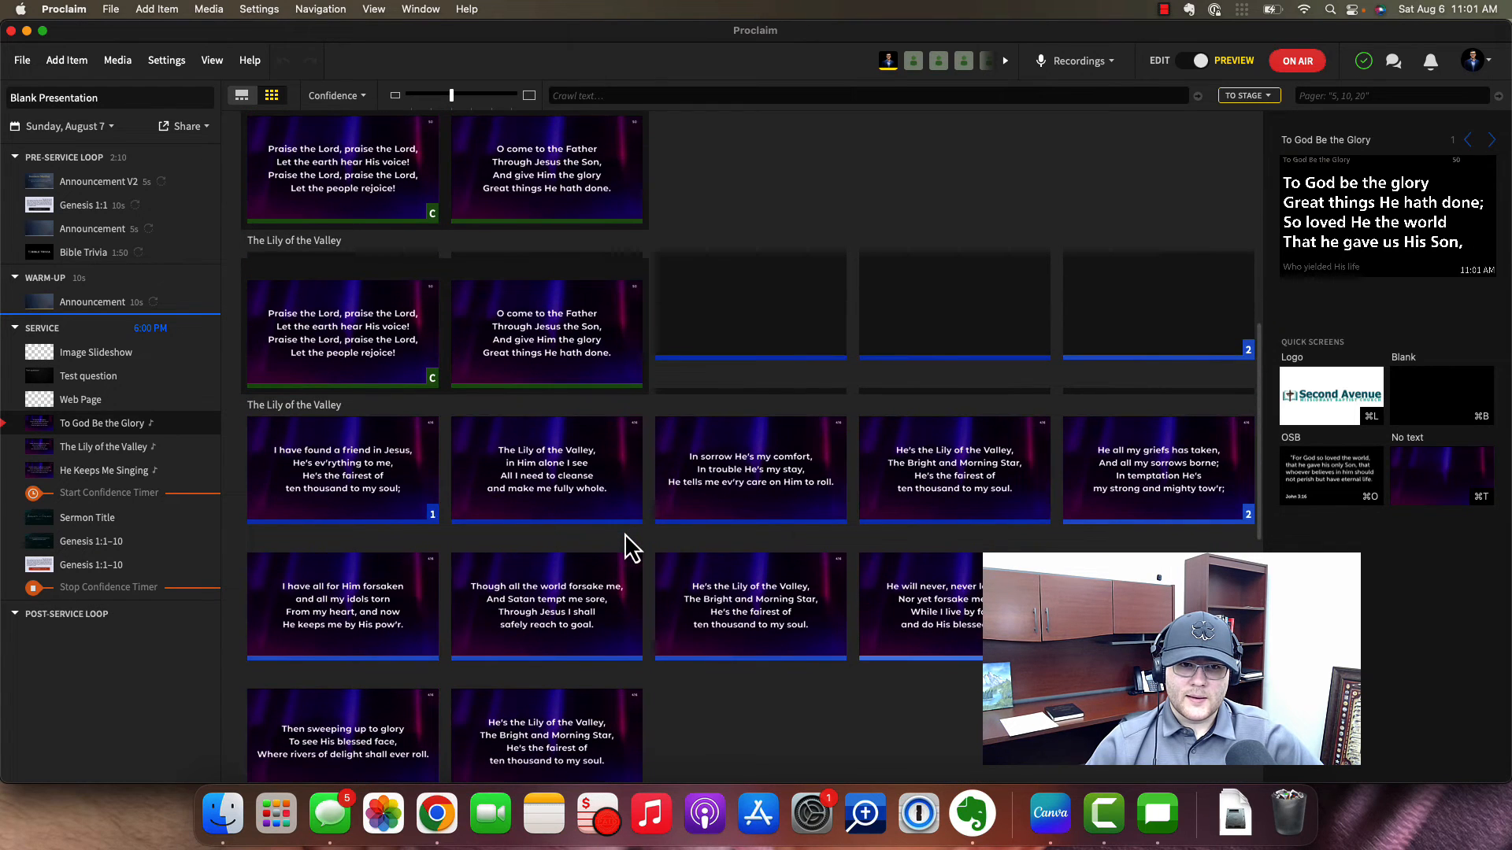
{"action": "scroll", "coordinate": [626, 535], "scroll_direction": "down", "scroll_amount": 7}
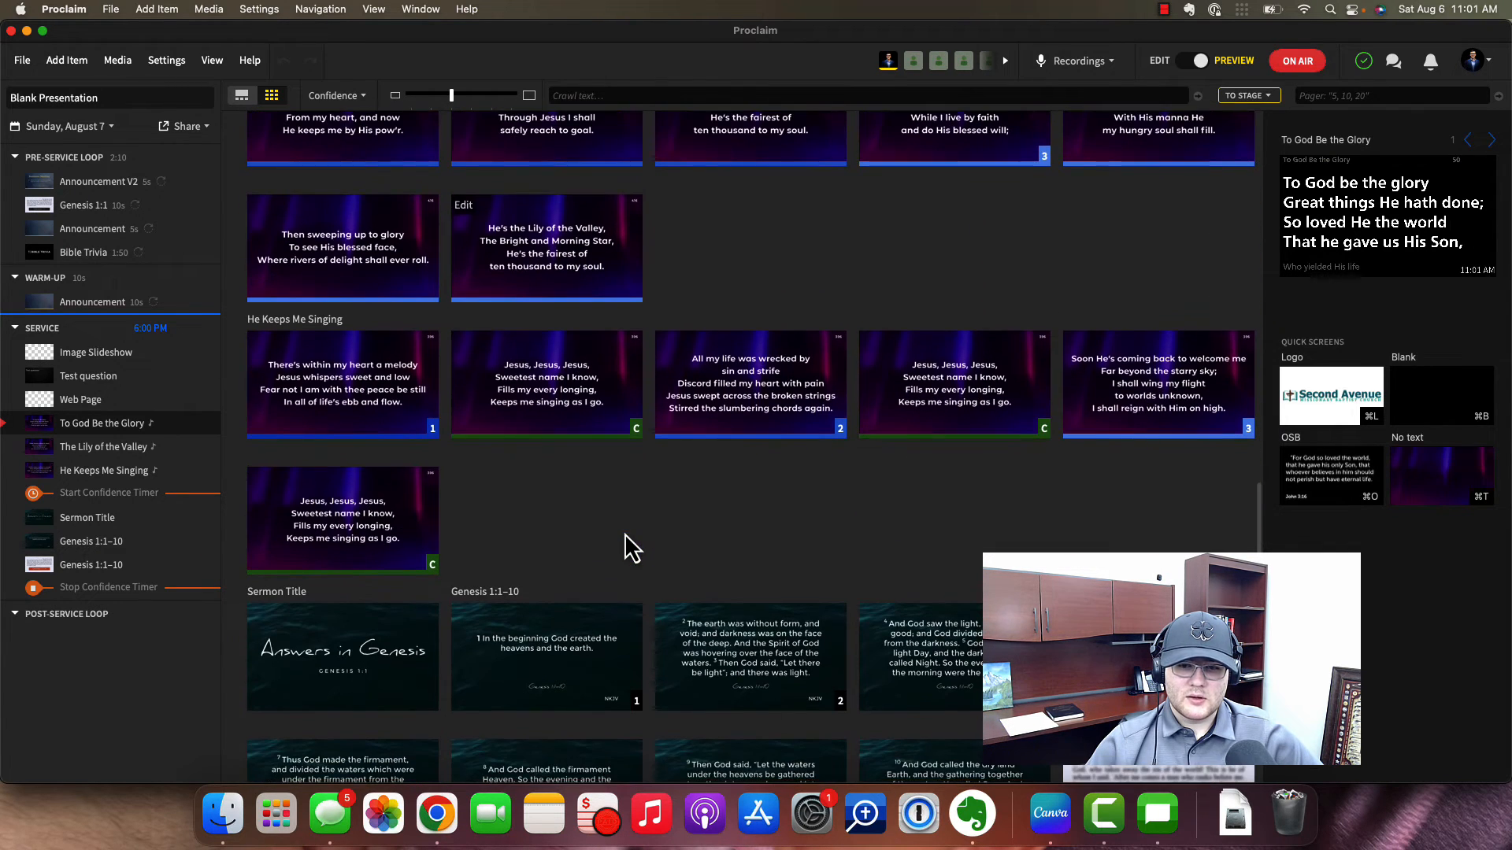
{"action": "left_click", "coordinate": [346, 488]}
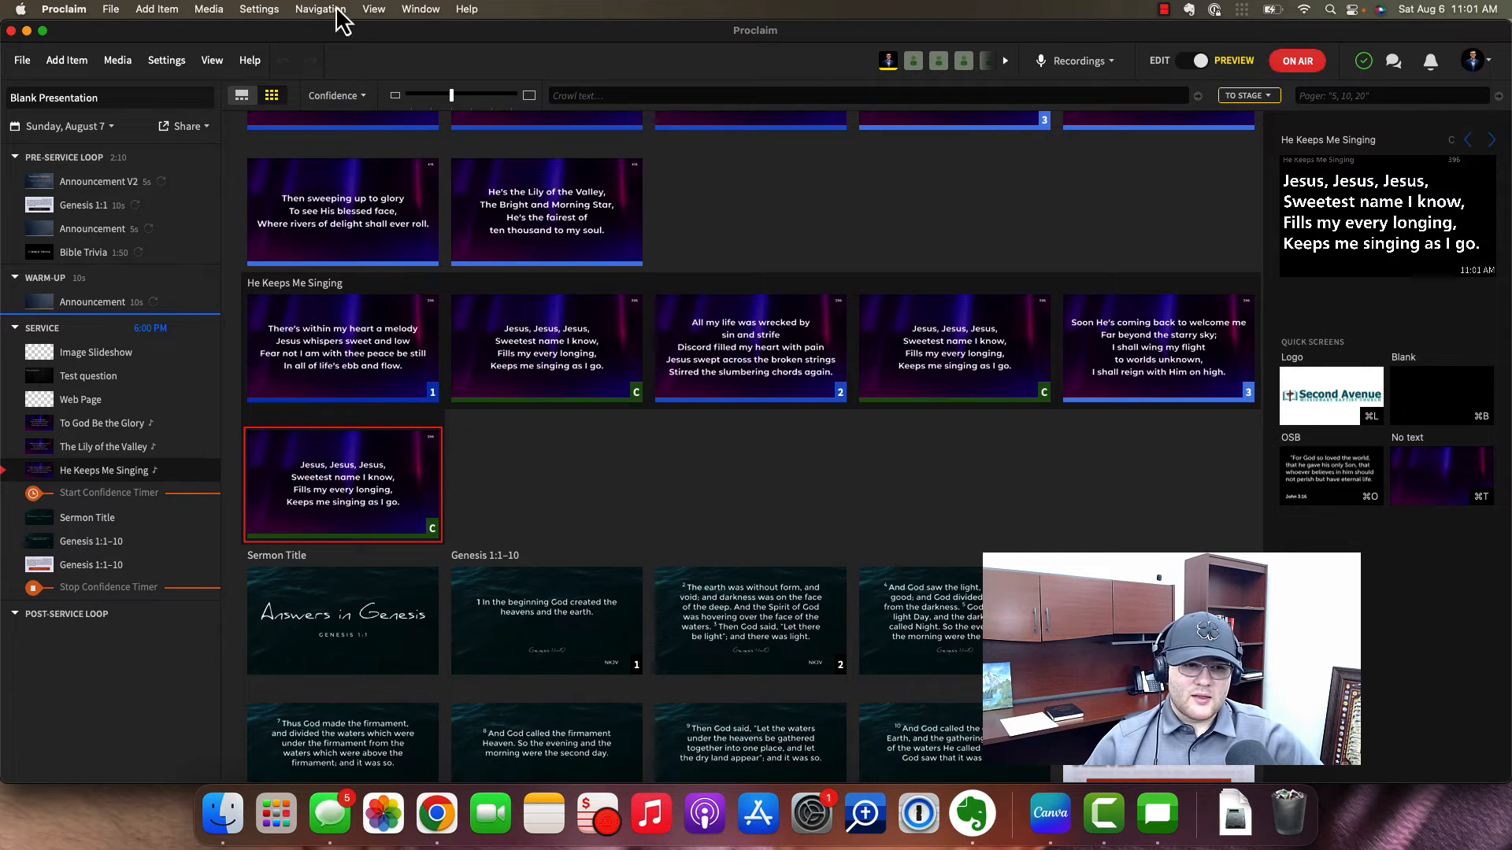
{"action": "key", "text": "Right"}
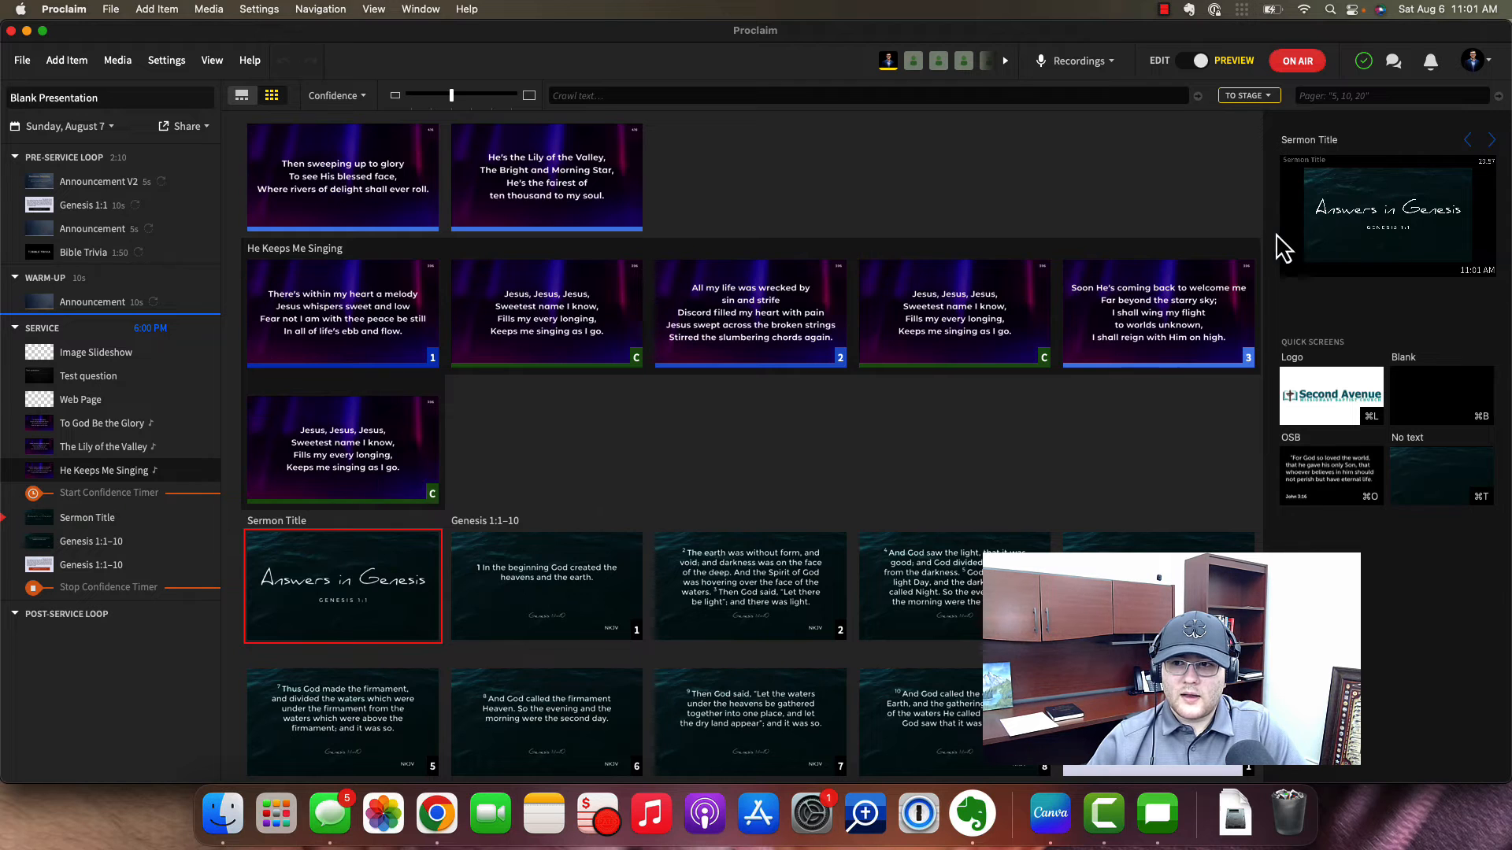
{"action": "left_click_drag", "start_coordinate": [1261, 236], "coordinate": [685, 260]}
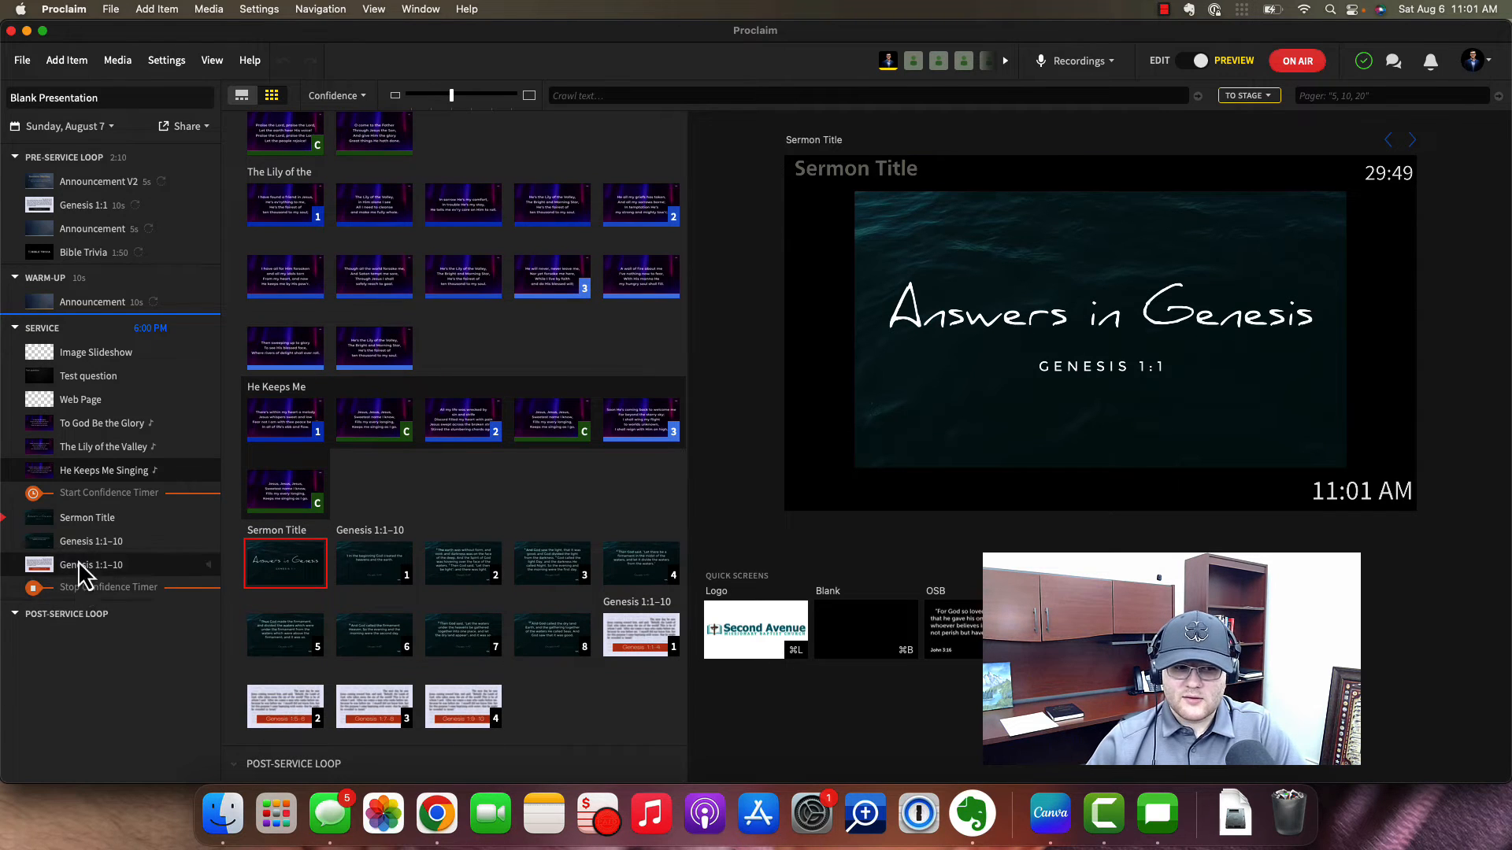
- Move the Stop Confidence Timer cue between the two Genesis 1:1–10 items and step back and forth across it to test the timer
{"action": "left_click_drag", "start_coordinate": [79, 585], "coordinate": [78, 552]}
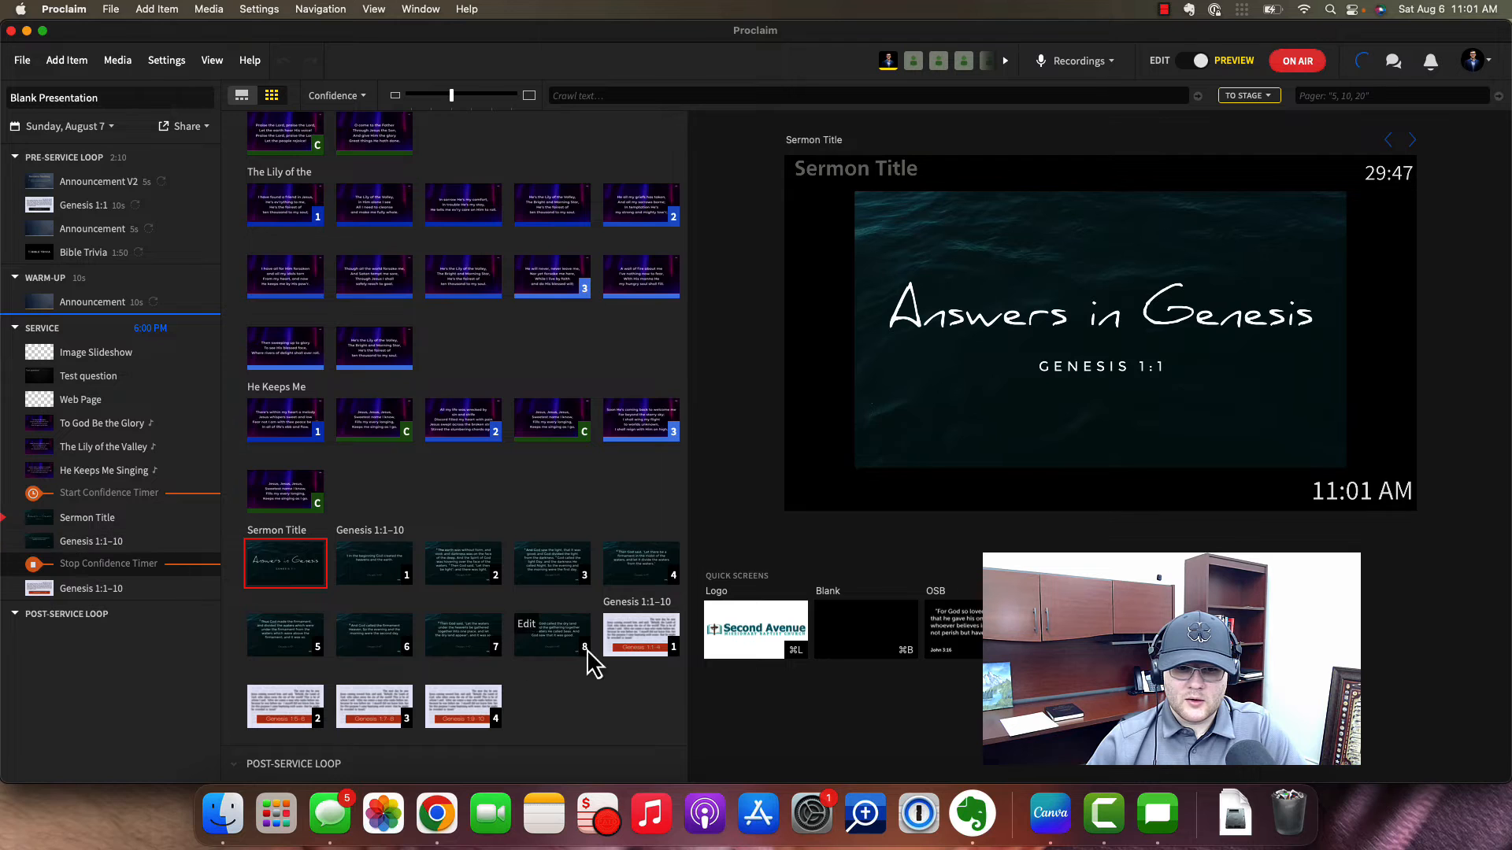
{"action": "left_click", "coordinate": [552, 637]}
{"action": "key", "text": "Right"}
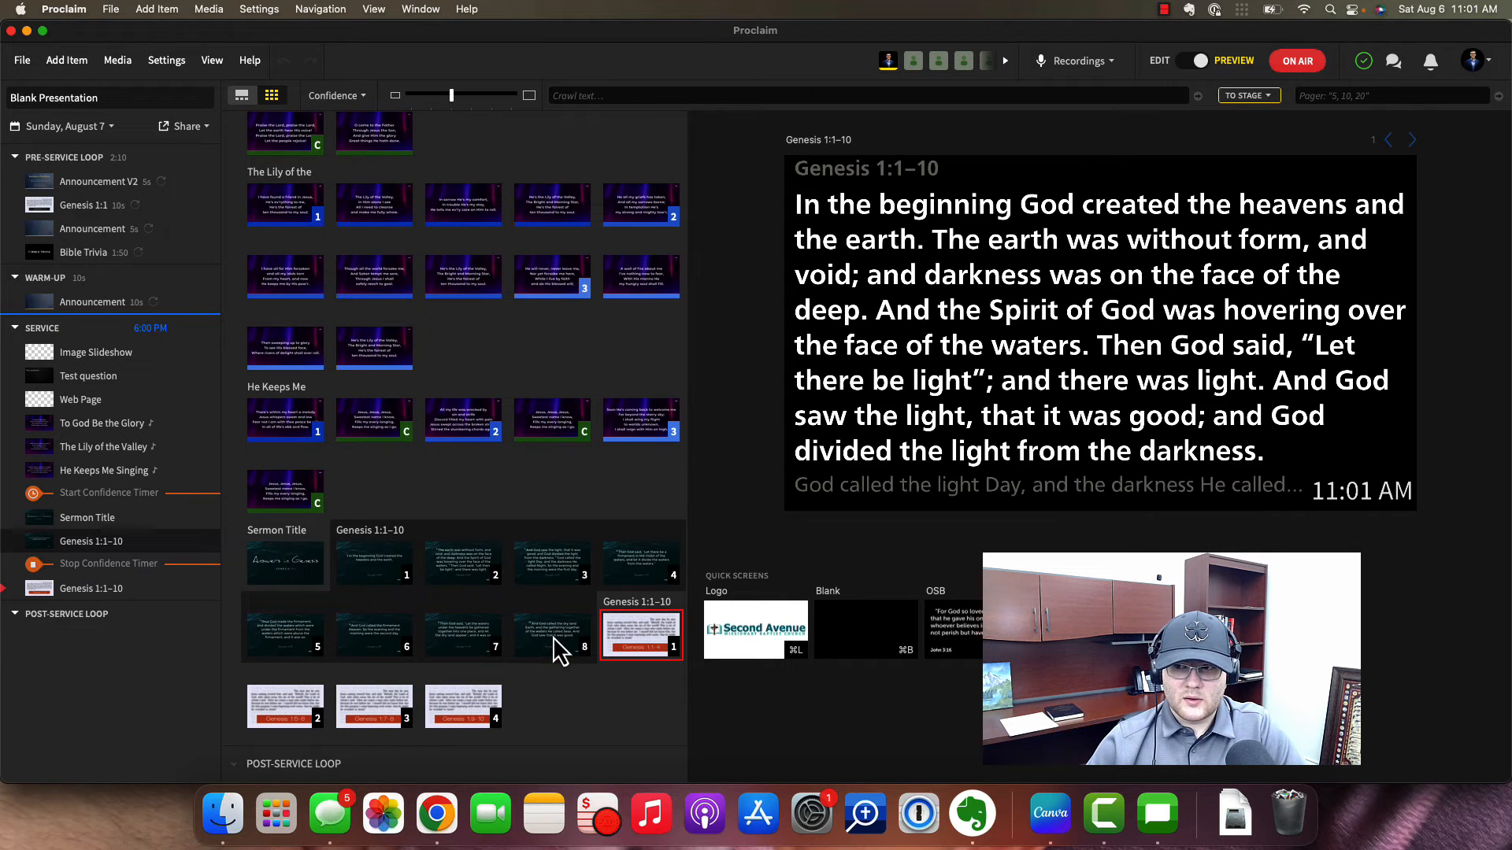
{"action": "key", "text": "Left"}
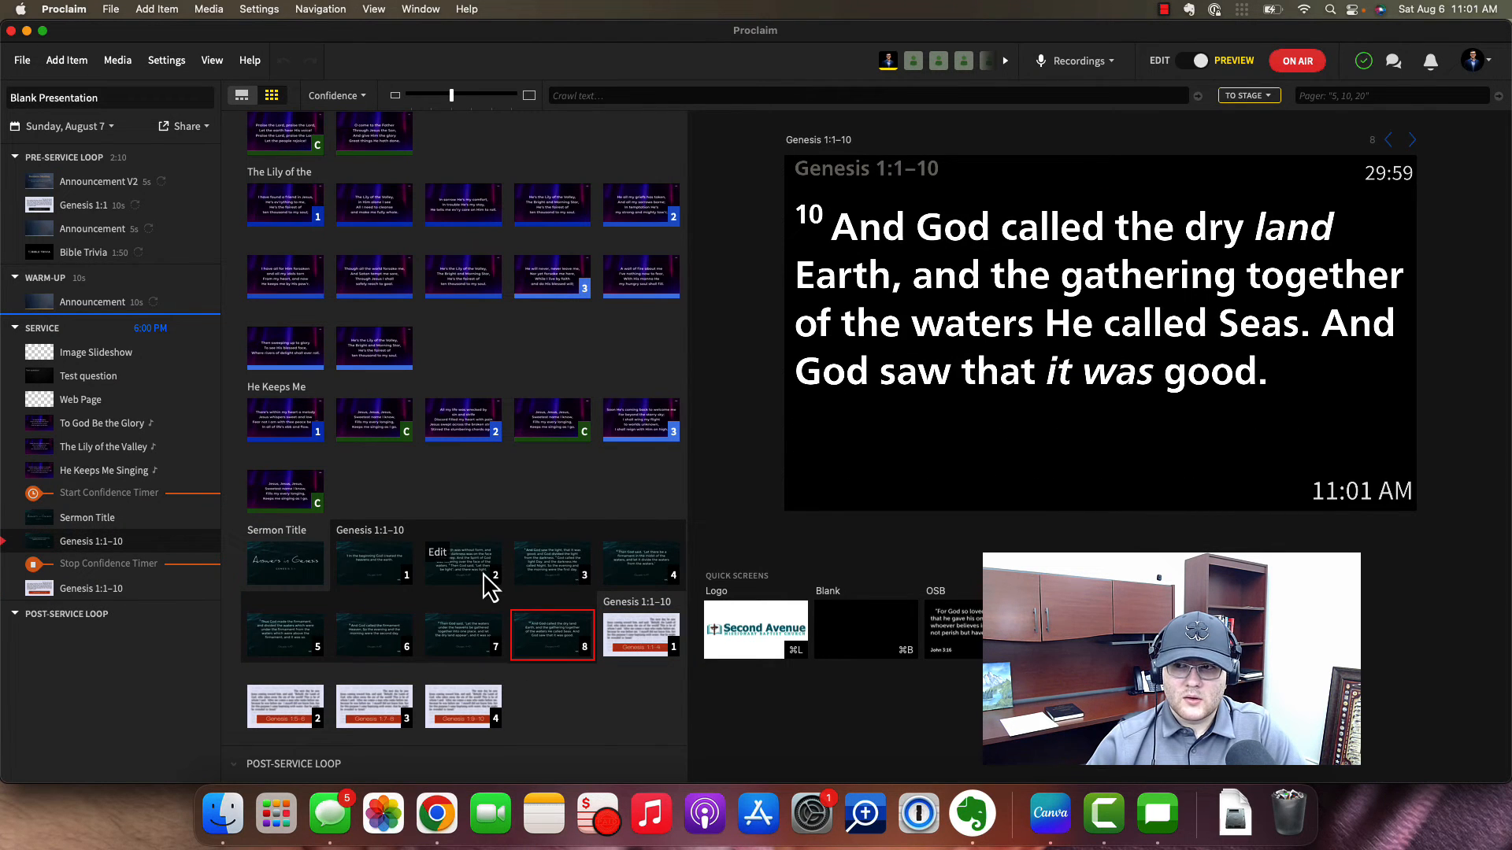
- Return the preview to the Sermon Title slide
{"action": "key", "text": "Home"}
{"action": "left_click", "coordinate": [310, 575]}
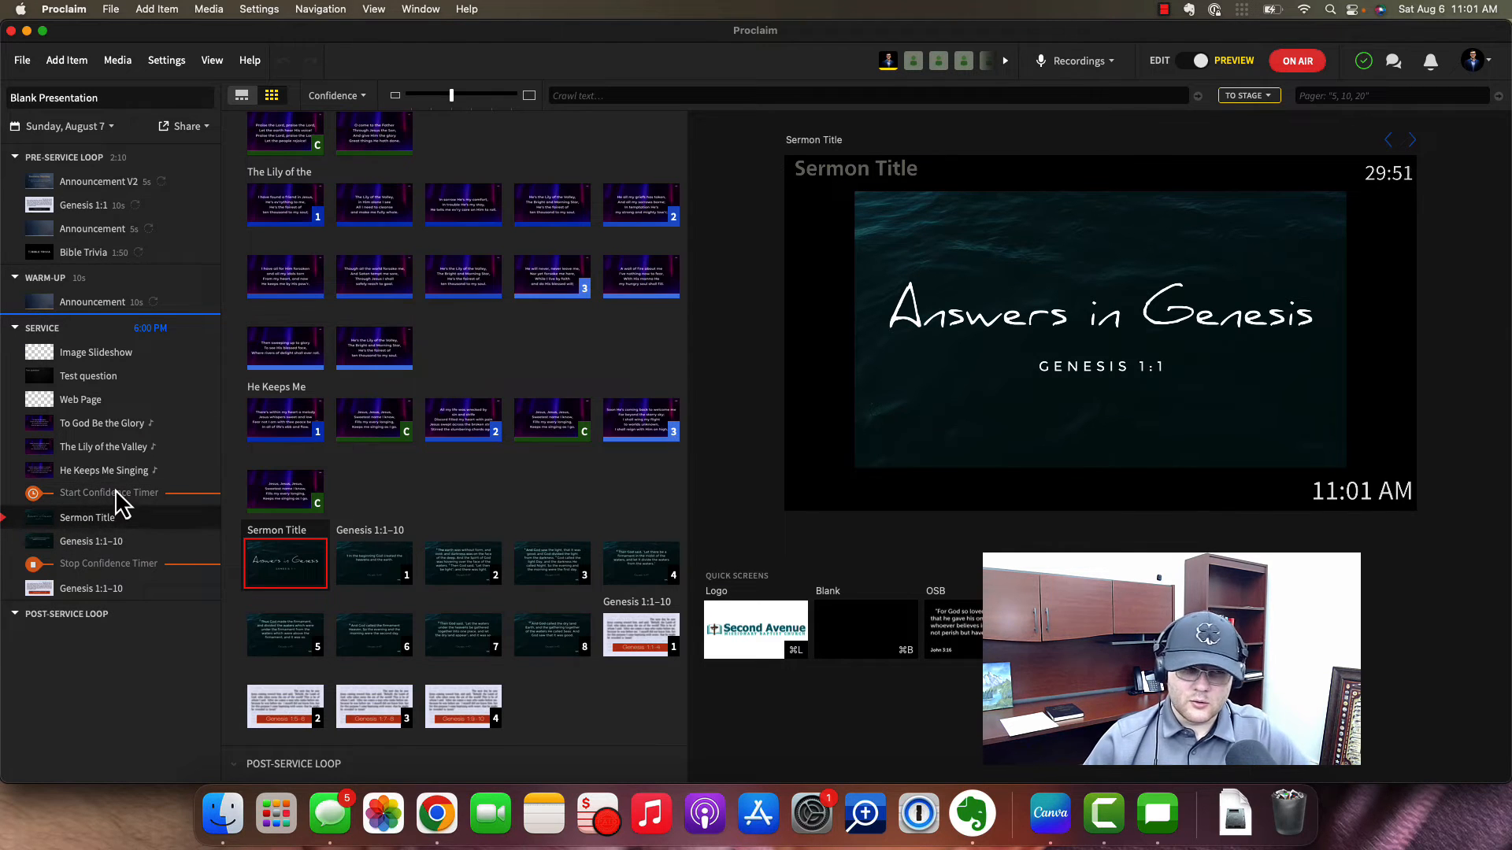
- Add a Start Live Stream cue above the Sermon Title in the service order, and delete it again
{"action": "left_click", "coordinate": [71, 63]}
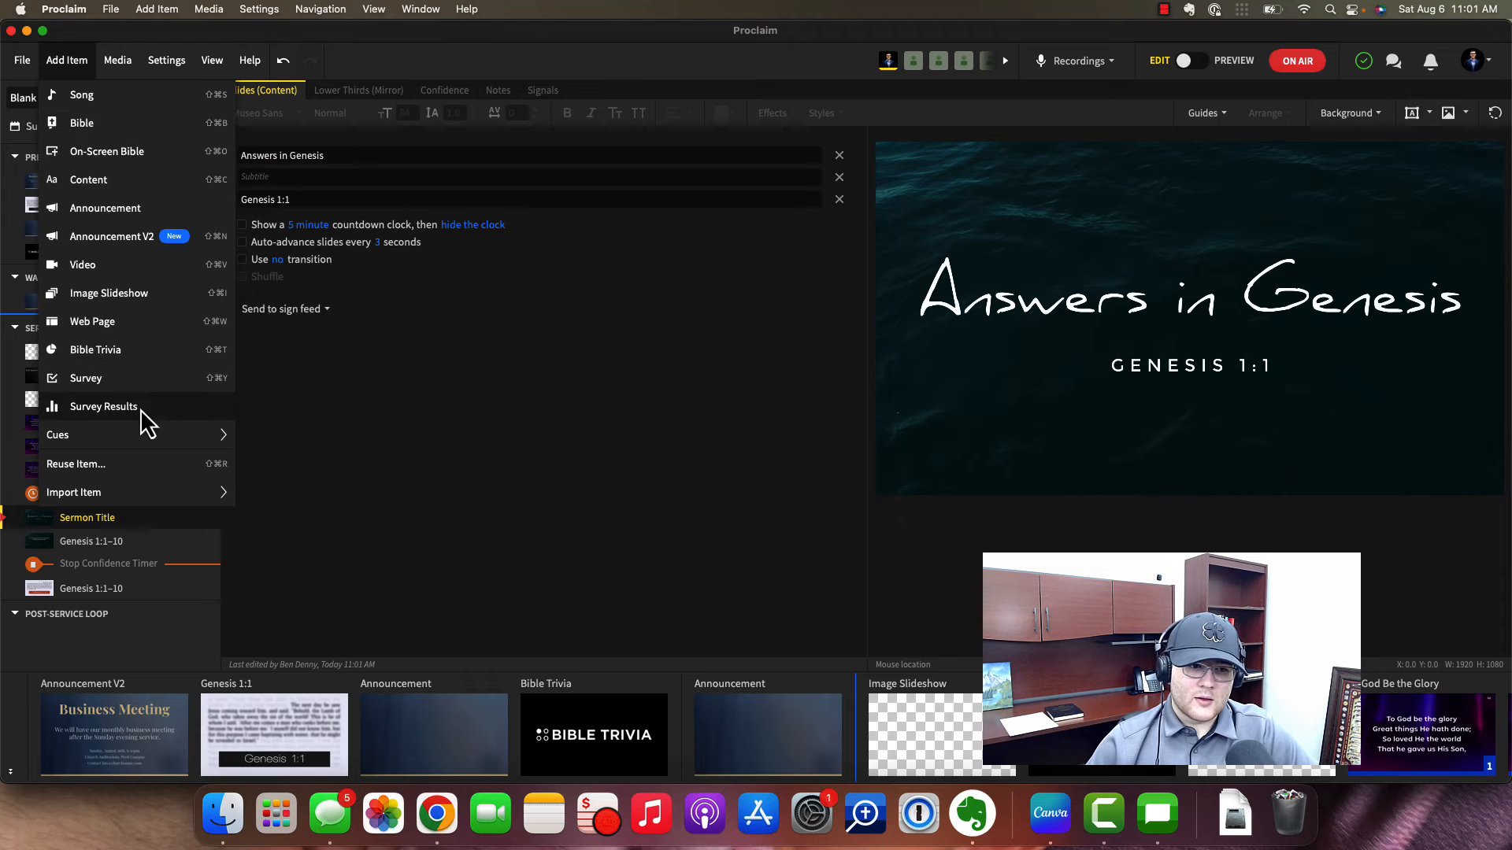
{"action": "mouse_move", "coordinate": [140, 441]}
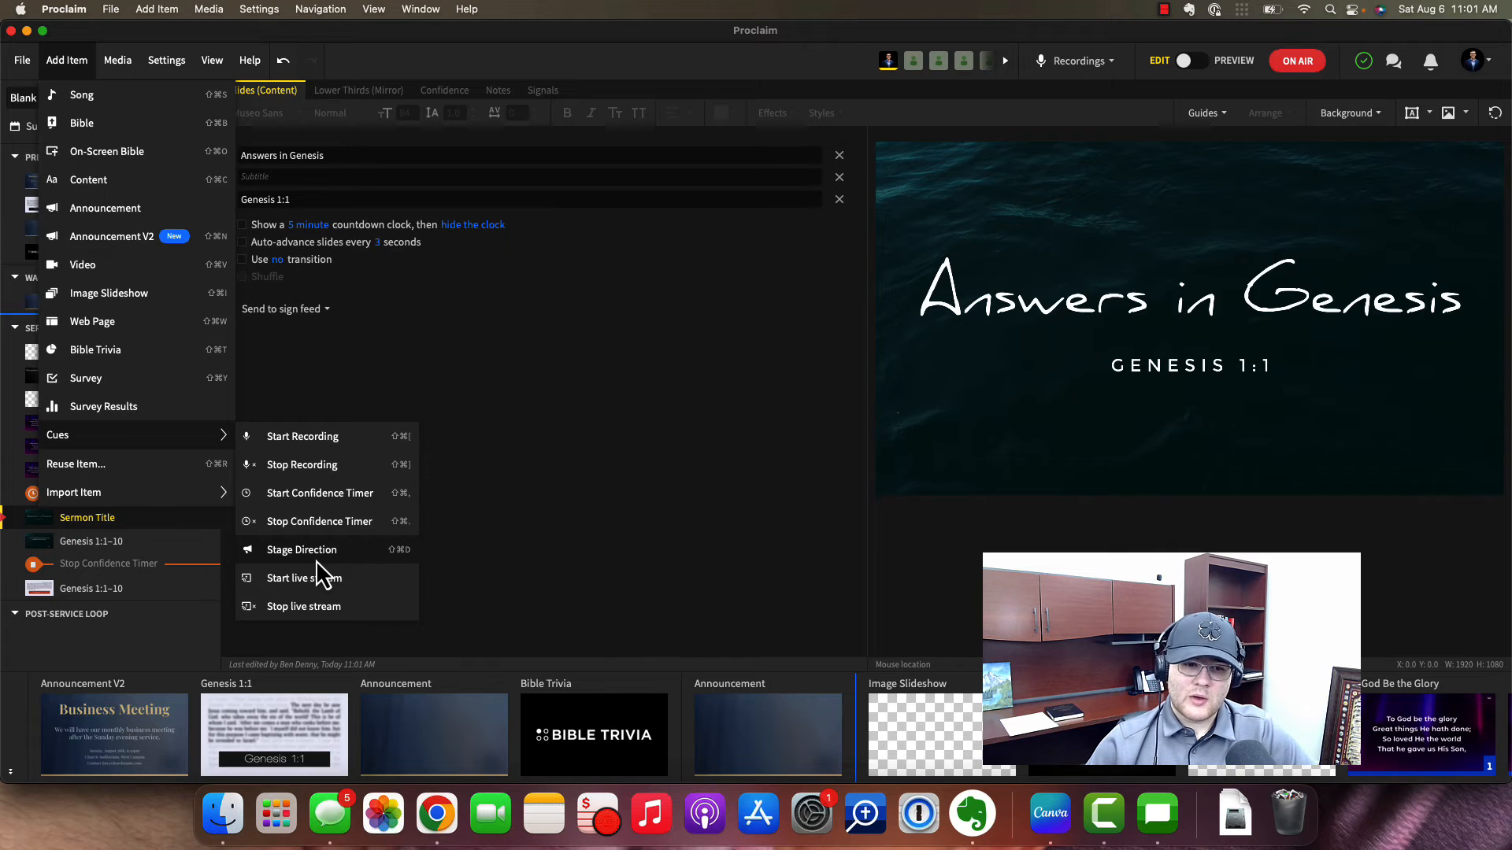
{"action": "left_click", "coordinate": [266, 578]}
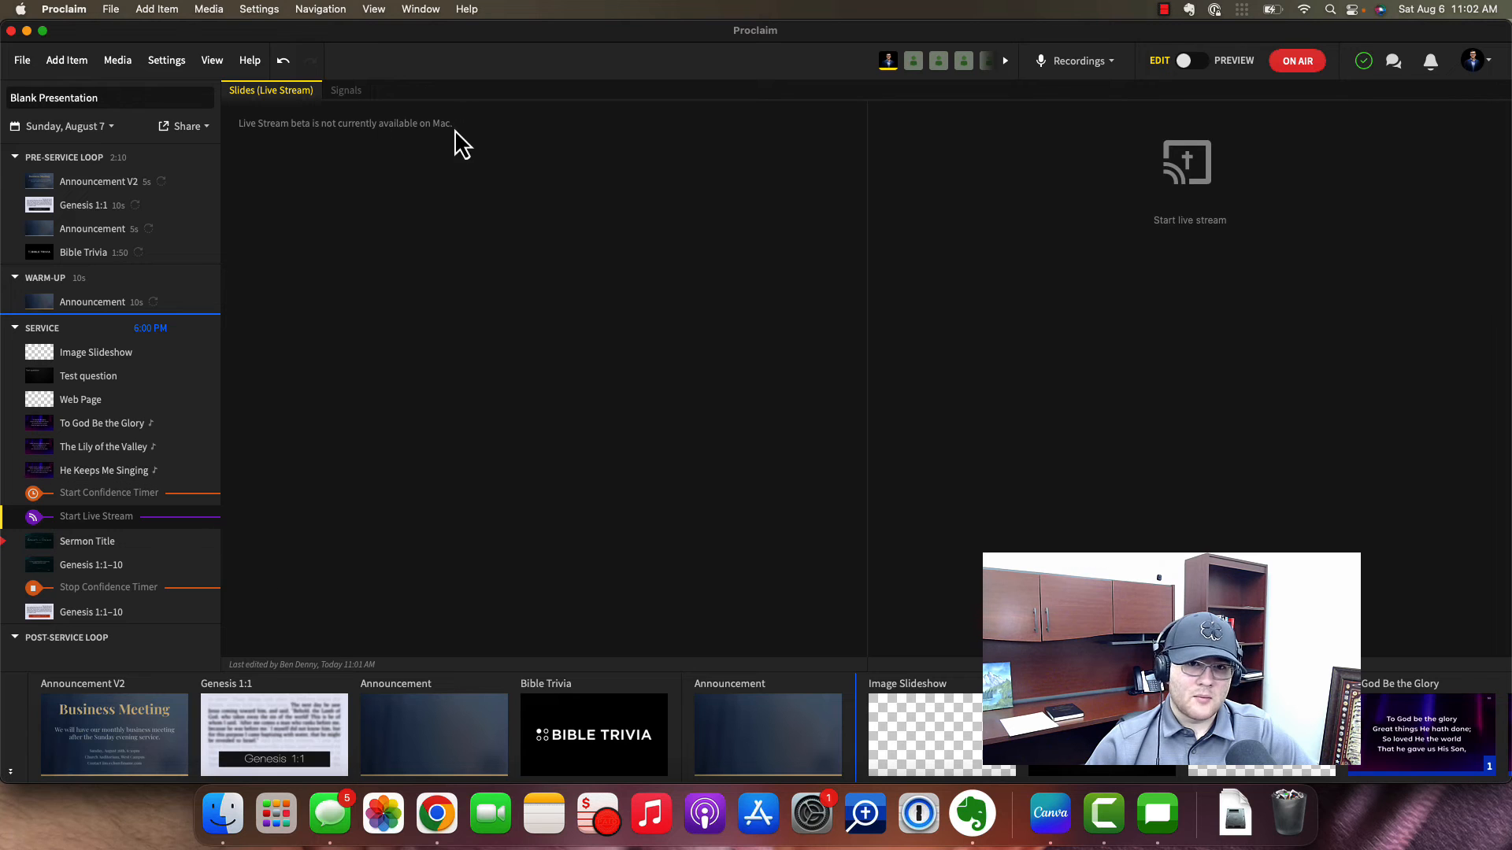
{"action": "right_click", "coordinate": [55, 517]}
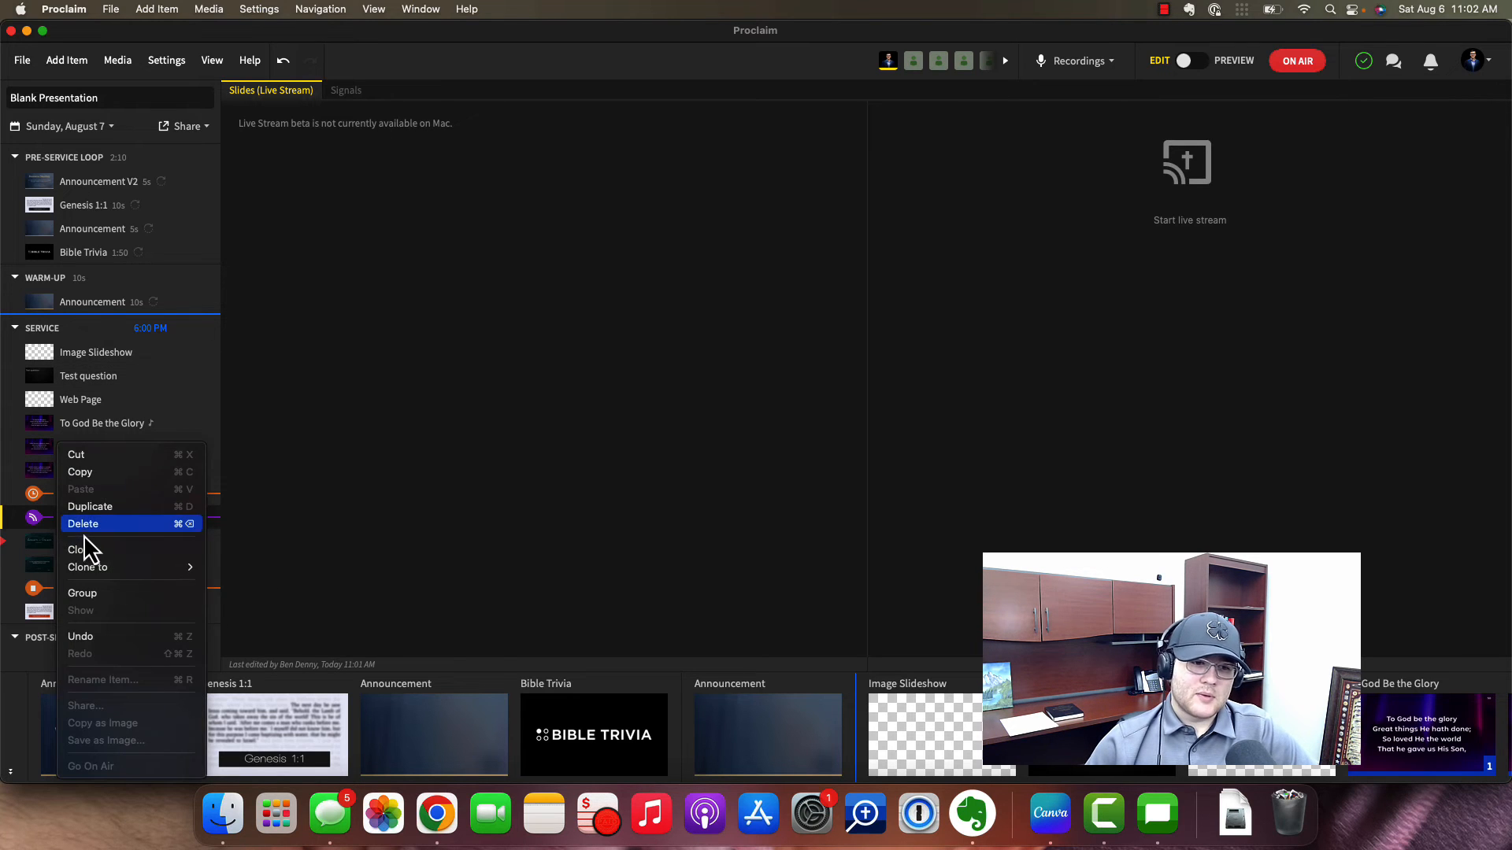
{"action": "left_click", "coordinate": [83, 524]}
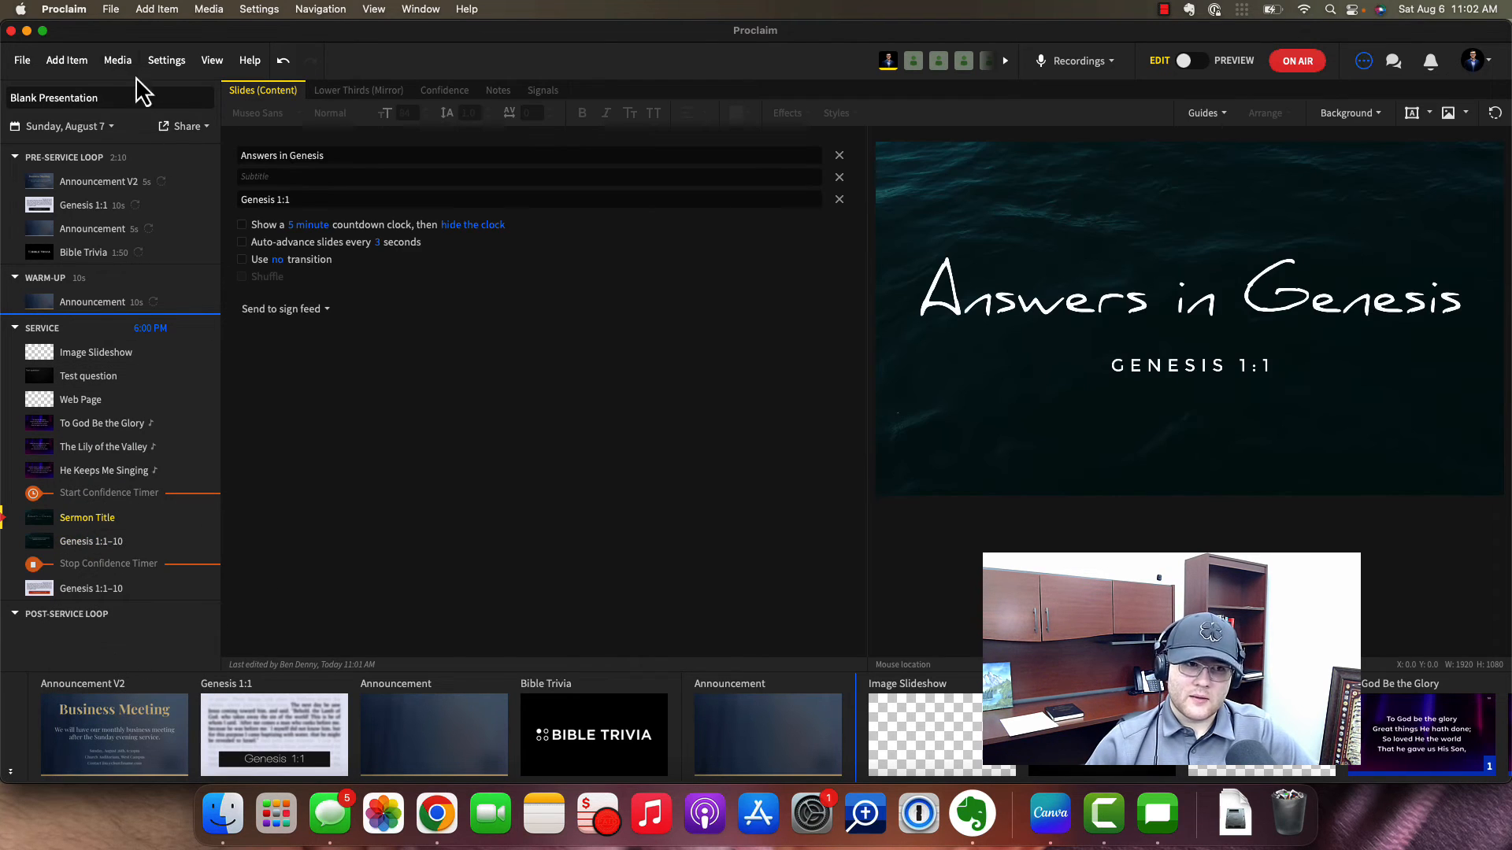
- Browse the media library limited to owned items, look through its categories and results, and close it
{"action": "left_click", "coordinate": [66, 61]}
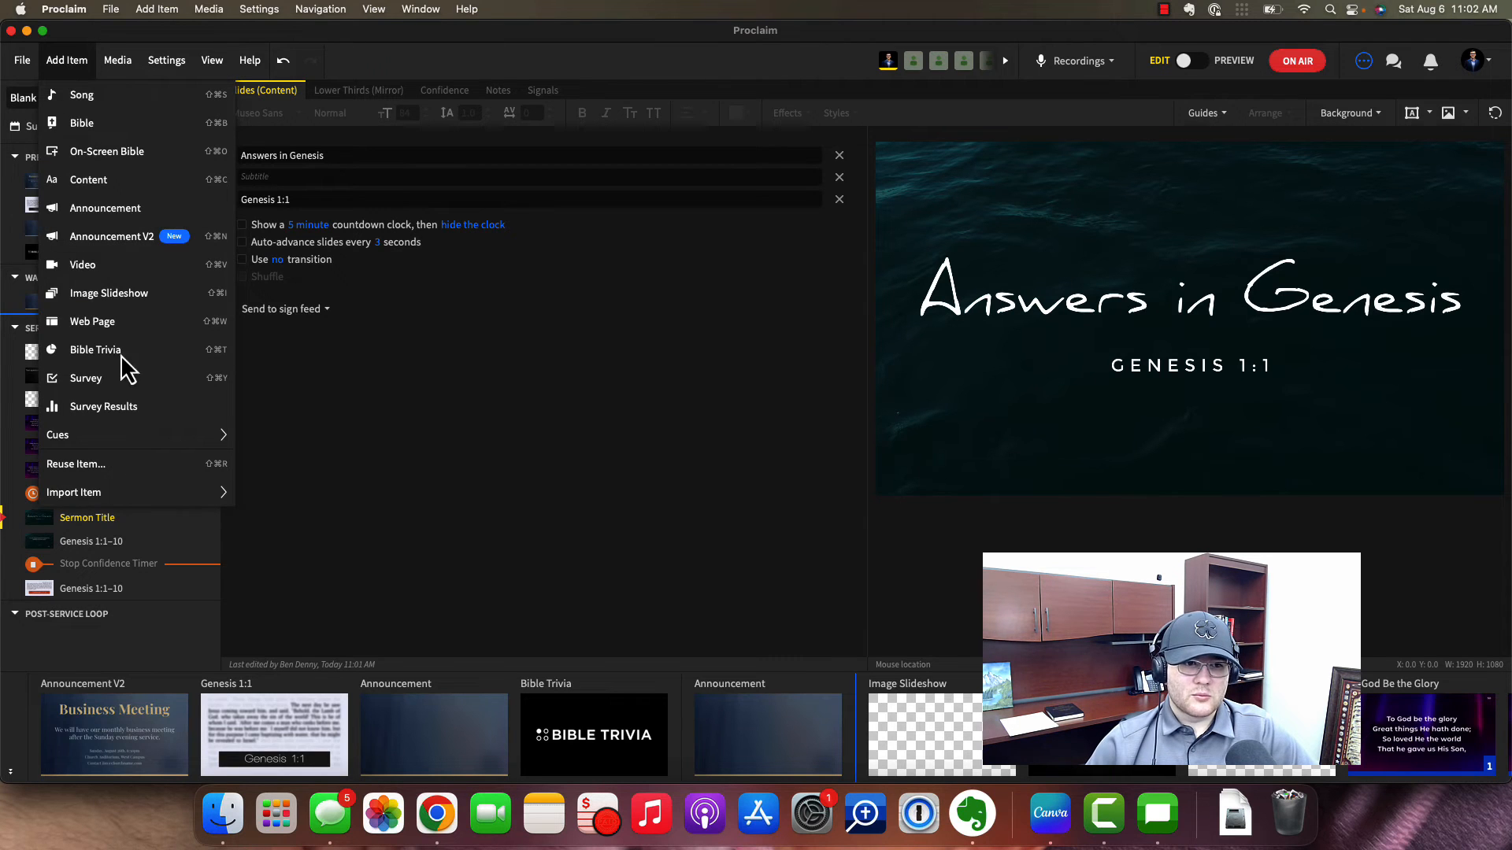
{"action": "left_click", "coordinate": [122, 70]}
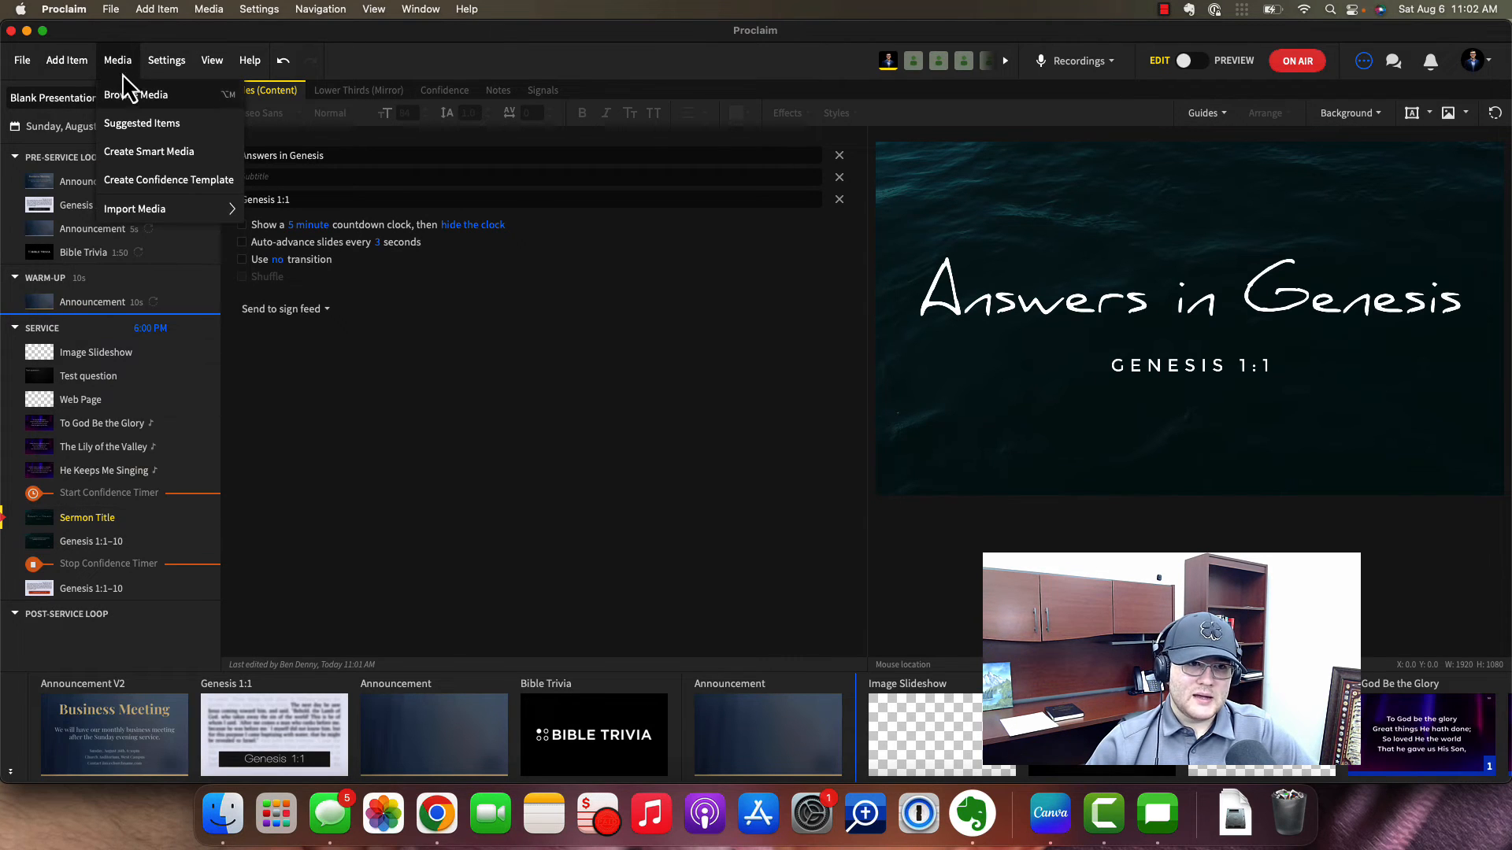
{"action": "left_click", "coordinate": [124, 90]}
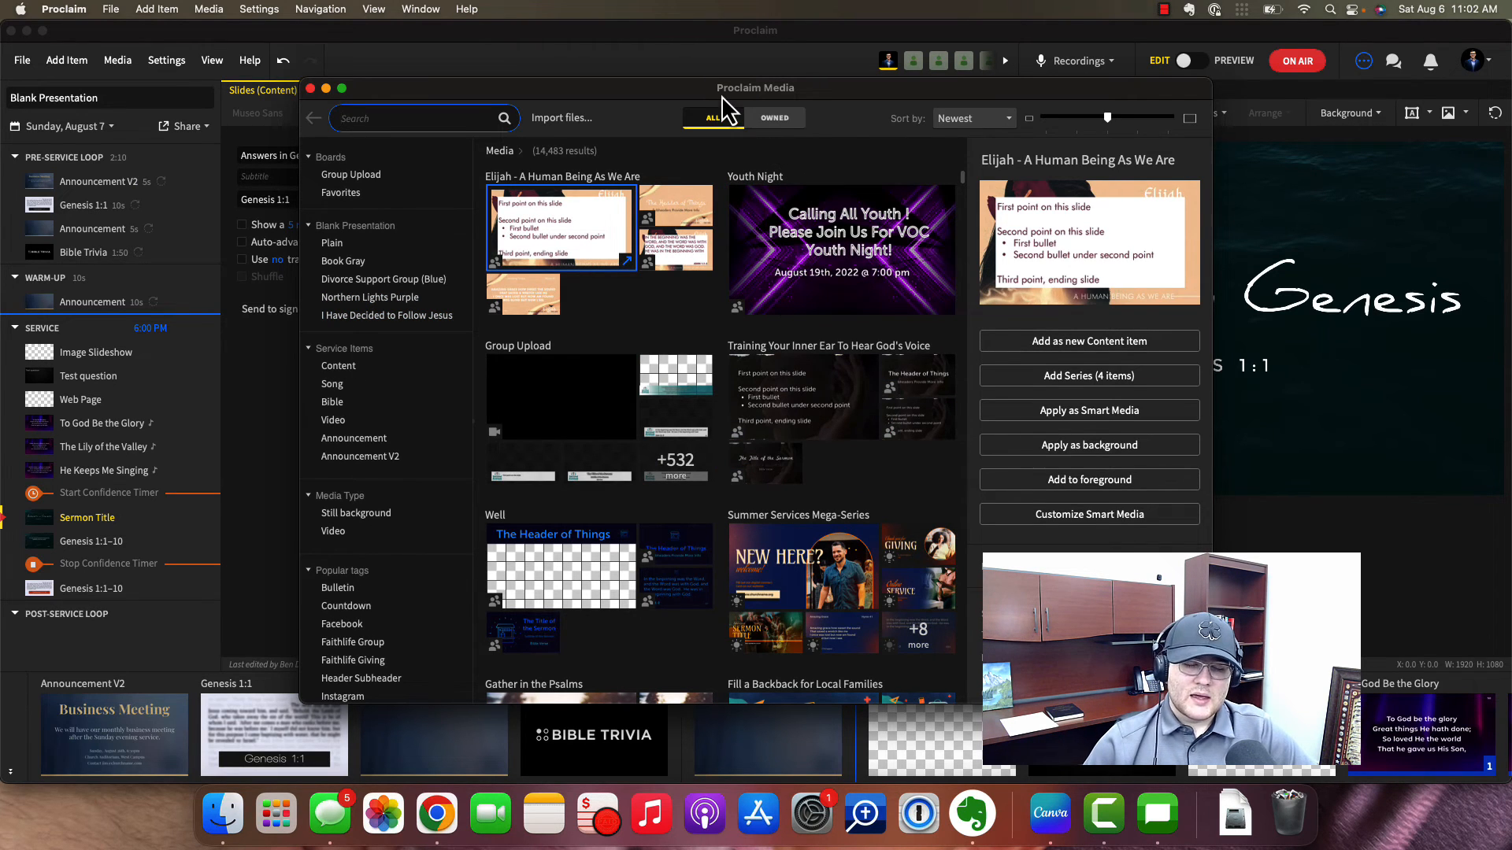
{"action": "left_click", "coordinate": [773, 118]}
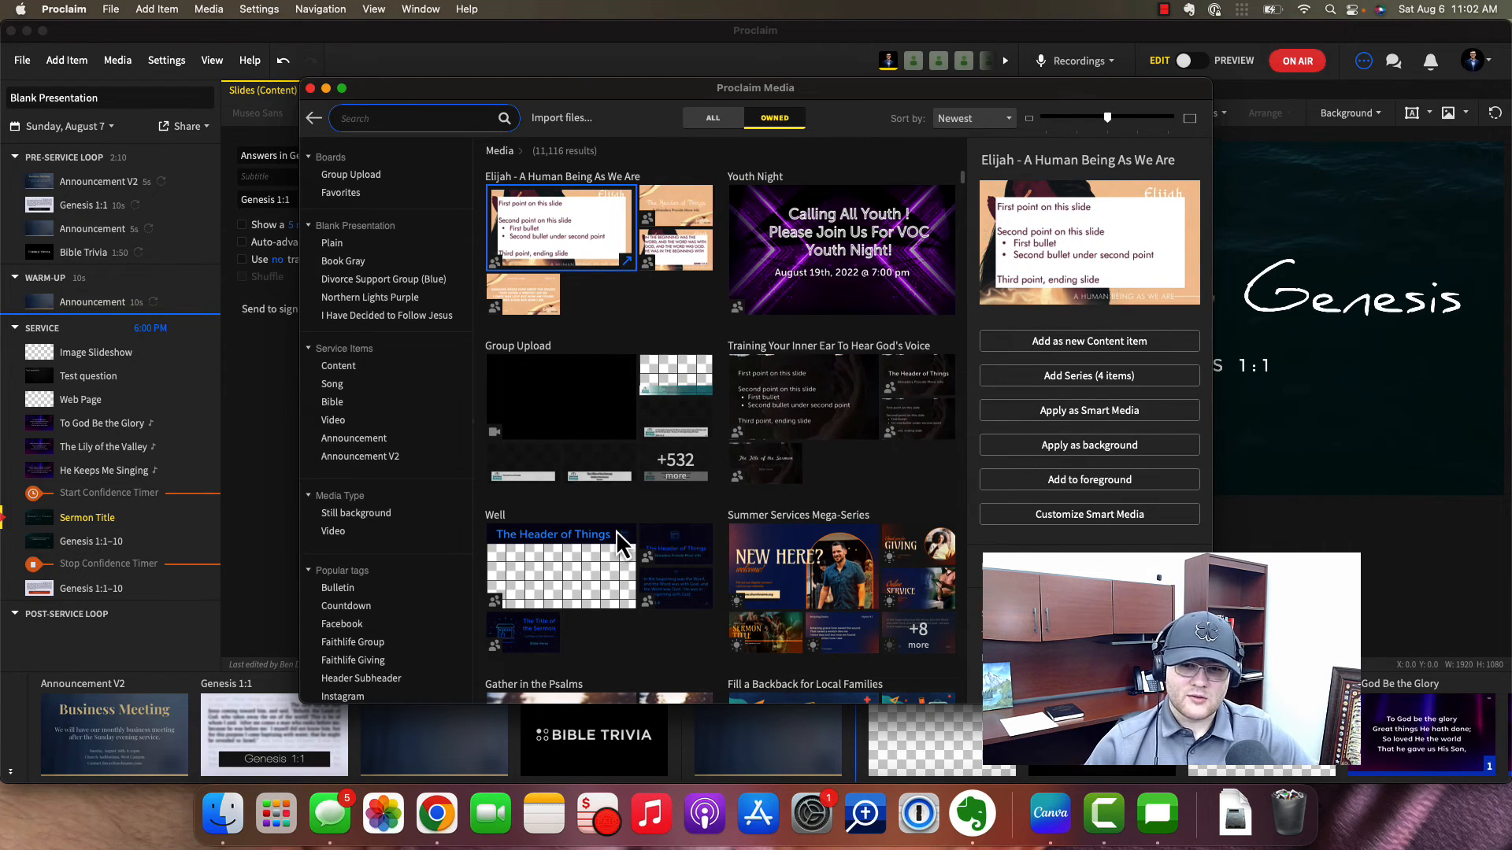
{"action": "scroll", "coordinate": [616, 531], "scroll_direction": "down", "scroll_amount": 1}
{"action": "scroll", "coordinate": [616, 531], "scroll_direction": "down", "scroll_amount": 4}
{"action": "scroll", "coordinate": [379, 520], "scroll_direction": "down", "scroll_amount": 10}
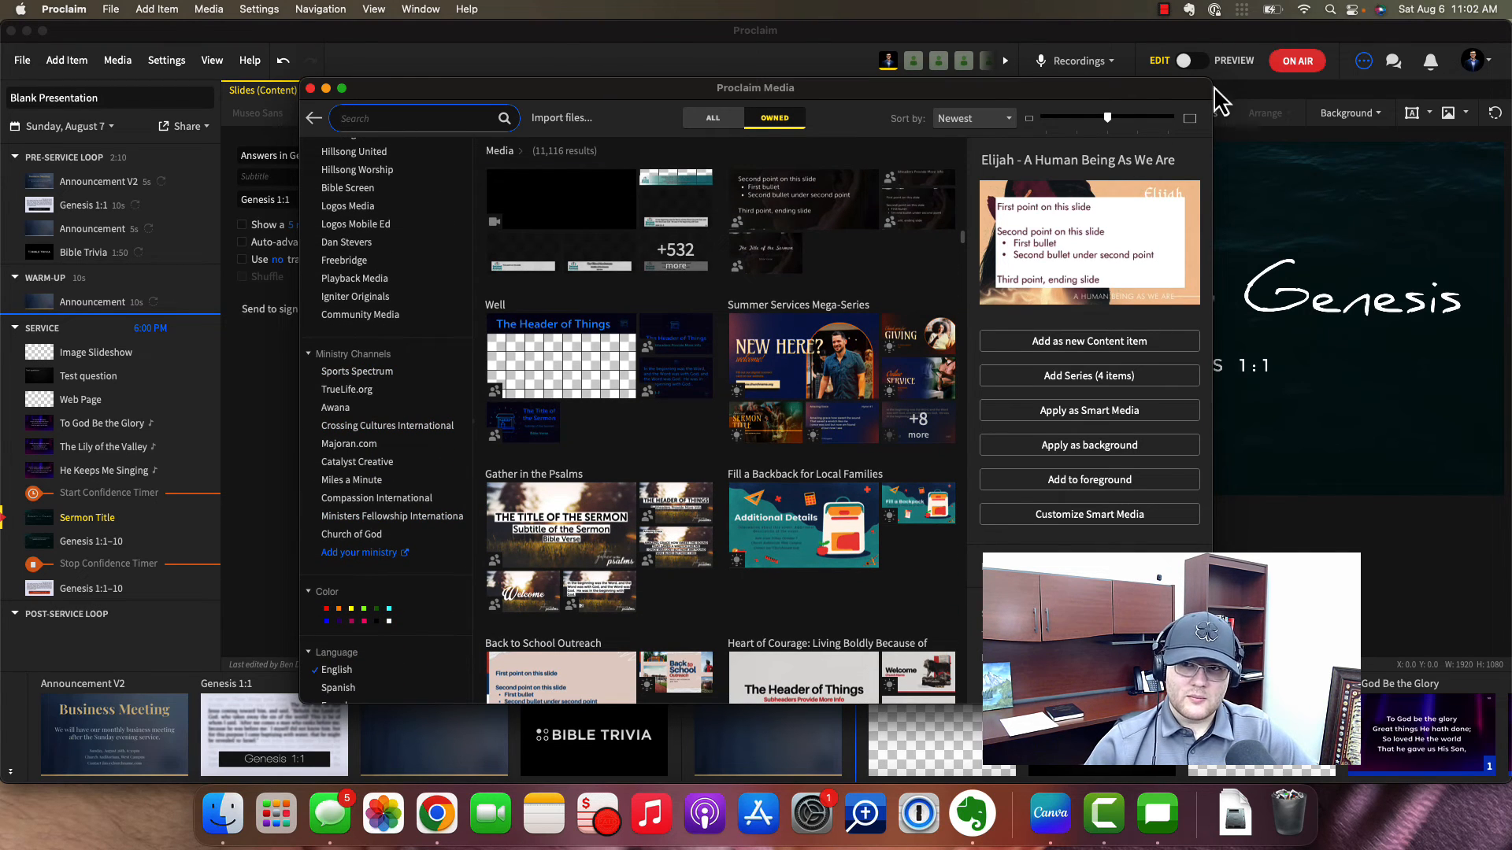
{"action": "left_click", "coordinate": [310, 88]}
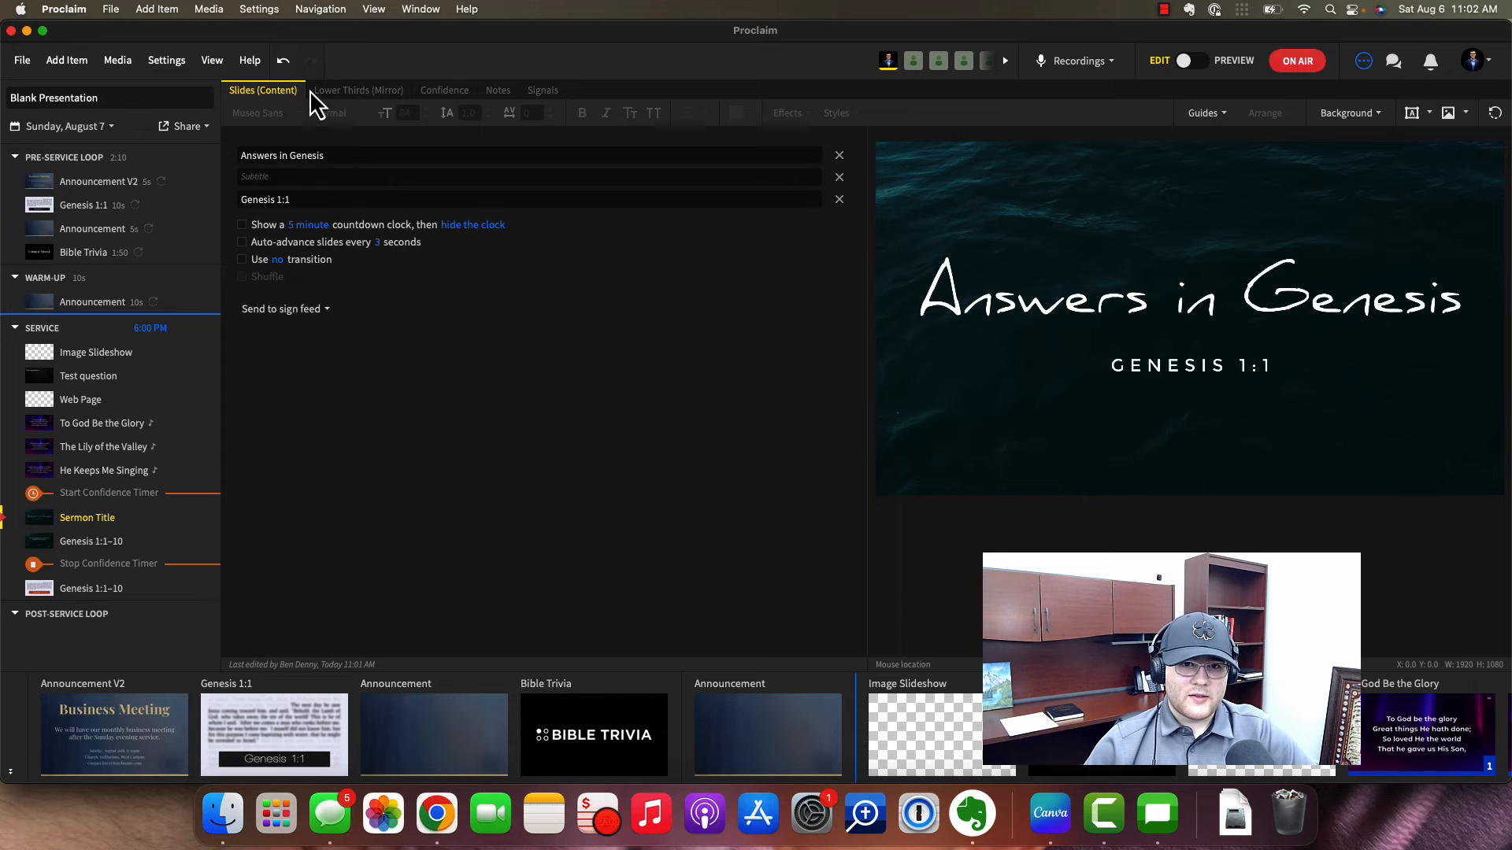
- Override the confidence template of To God Be the Glory with Clock, set it back to Default, and remove the override
{"action": "left_click", "coordinate": [119, 417]}
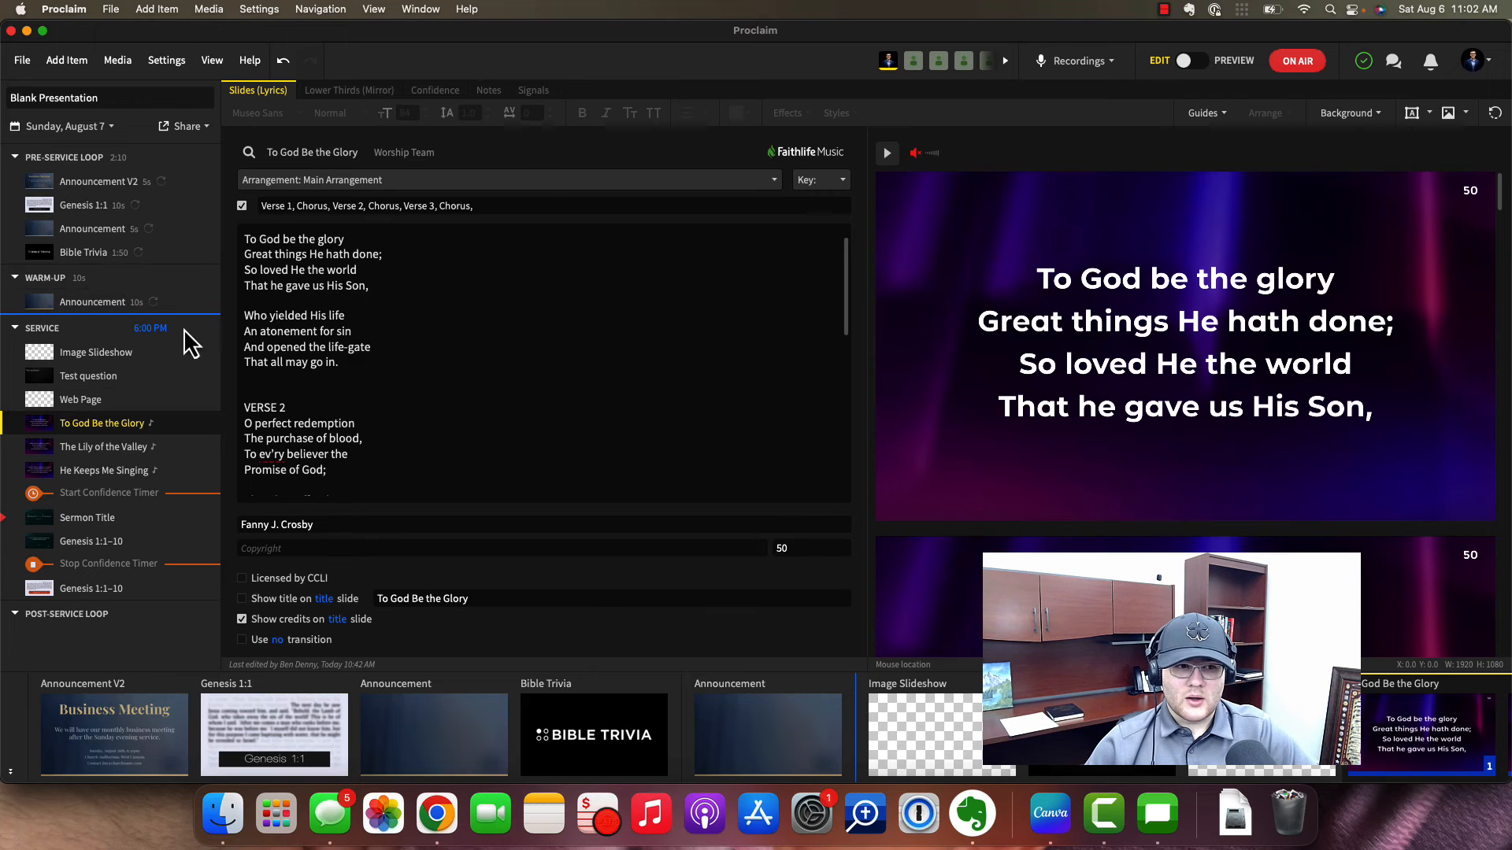
{"action": "left_click", "coordinate": [431, 91]}
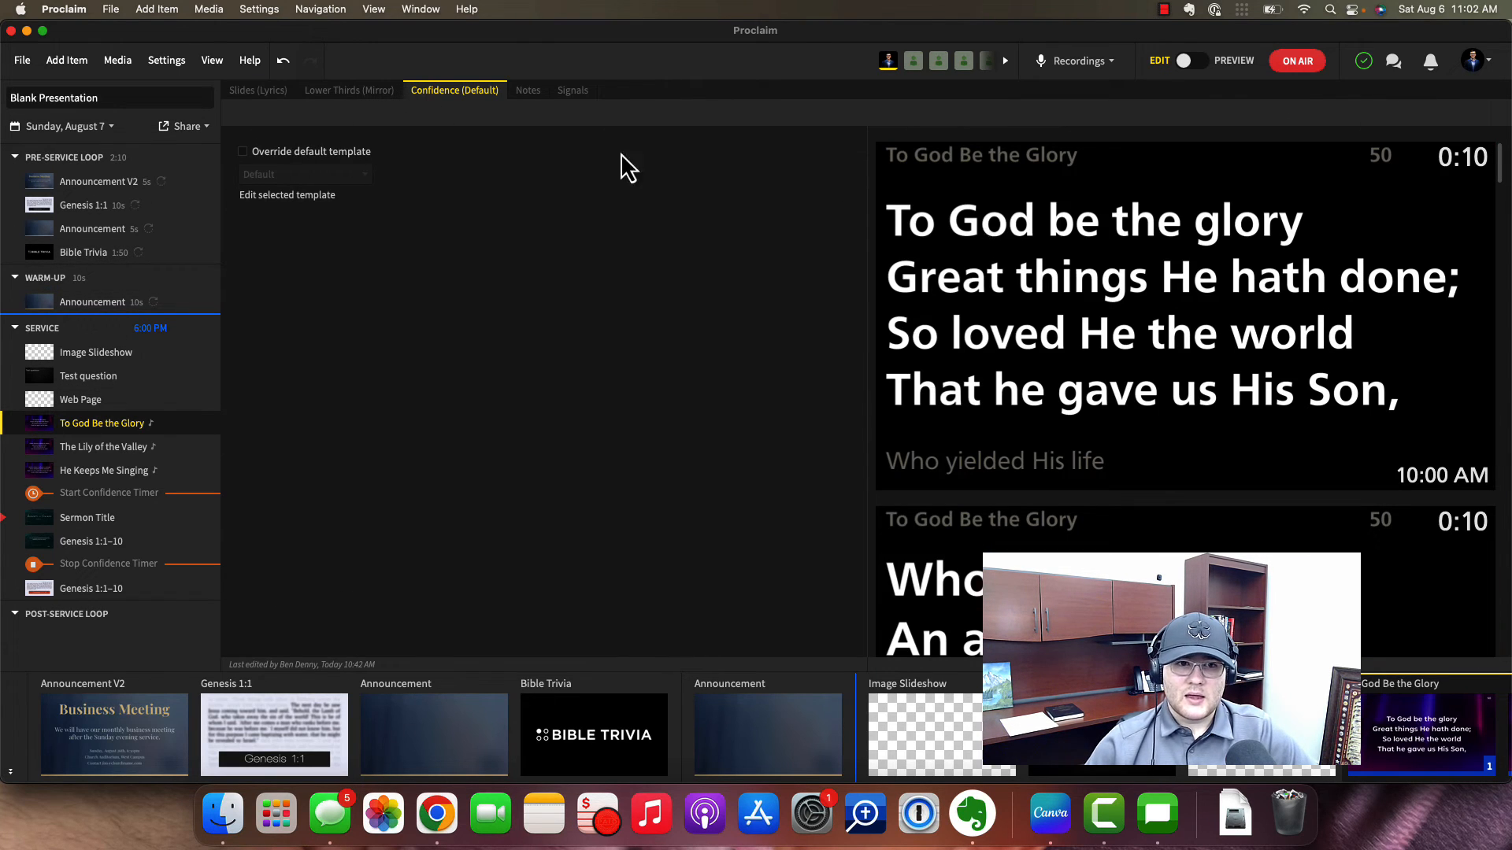
{"action": "left_click", "coordinate": [279, 152]}
{"action": "left_click", "coordinate": [282, 177]}
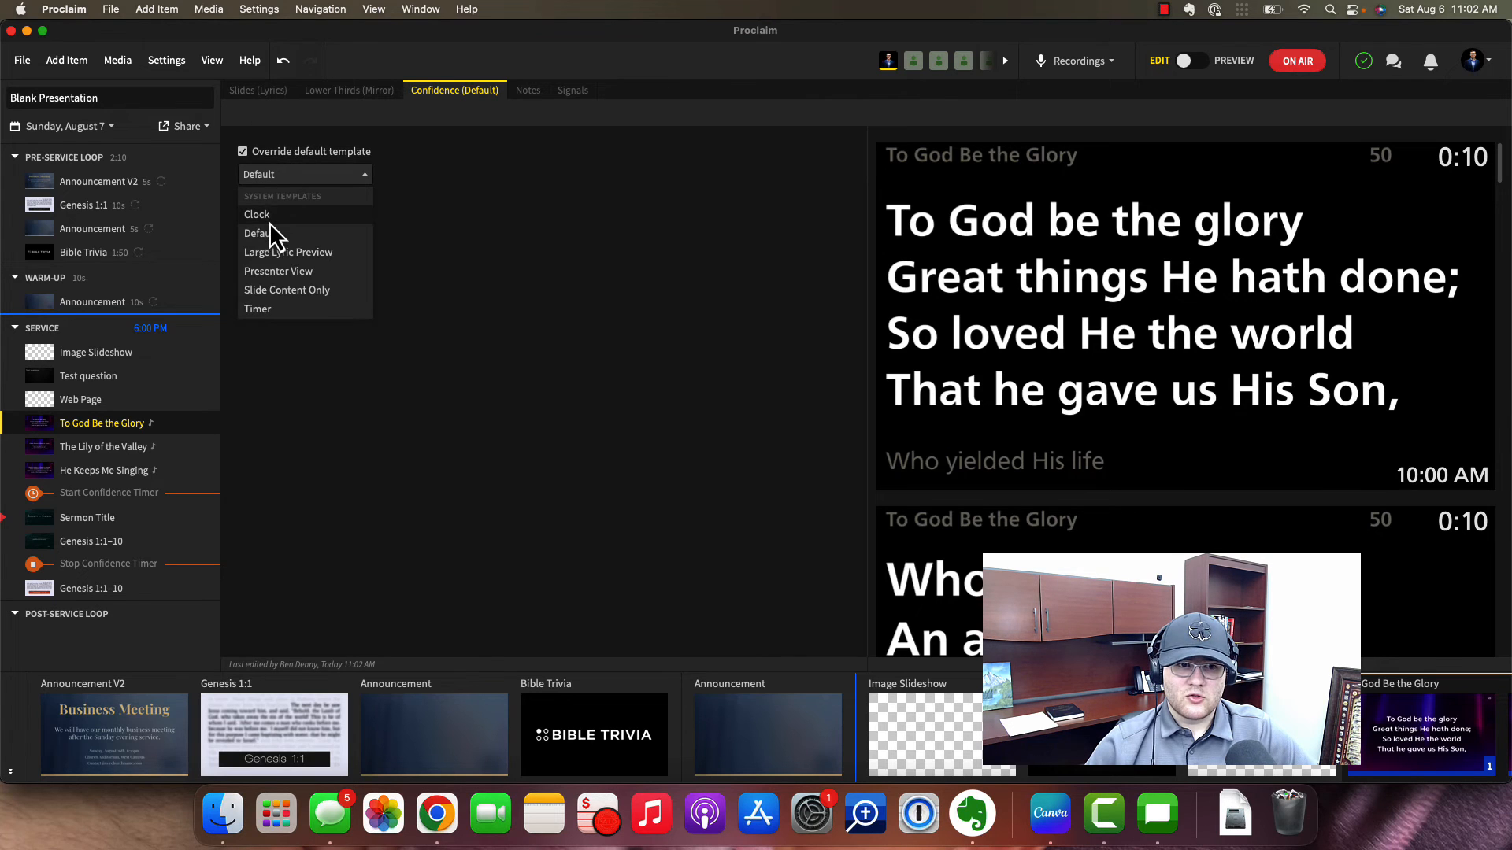
{"action": "left_click", "coordinate": [269, 221]}
{"action": "left_click", "coordinate": [289, 174]}
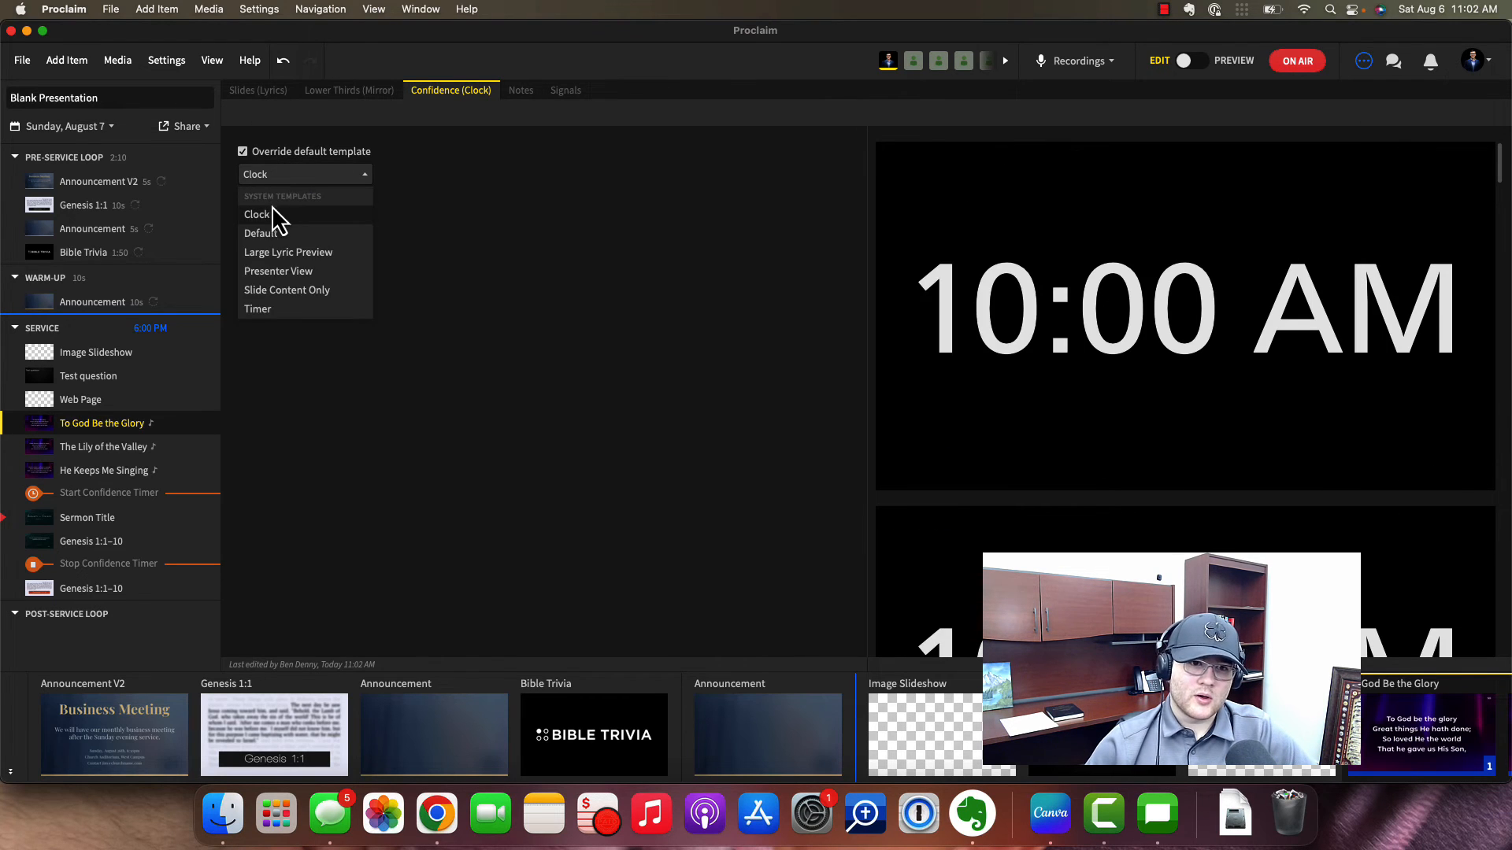
{"action": "left_click", "coordinate": [266, 233]}
{"action": "left_click", "coordinate": [243, 152]}
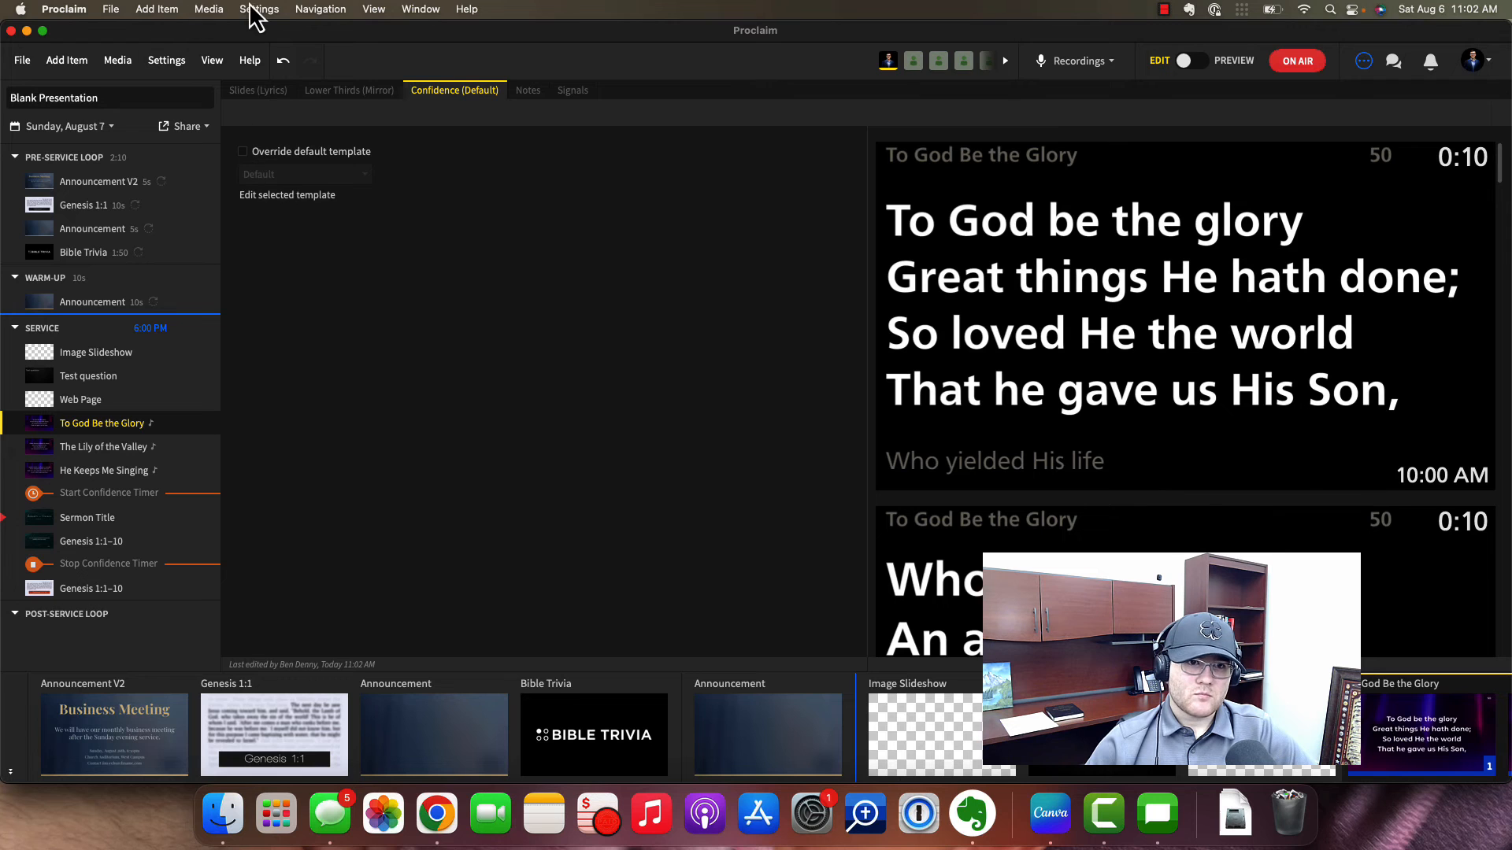
- Review the default confidence template settings for announcements and close the settings
{"action": "left_click", "coordinate": [167, 60]}
{"action": "left_click", "coordinate": [157, 331]}
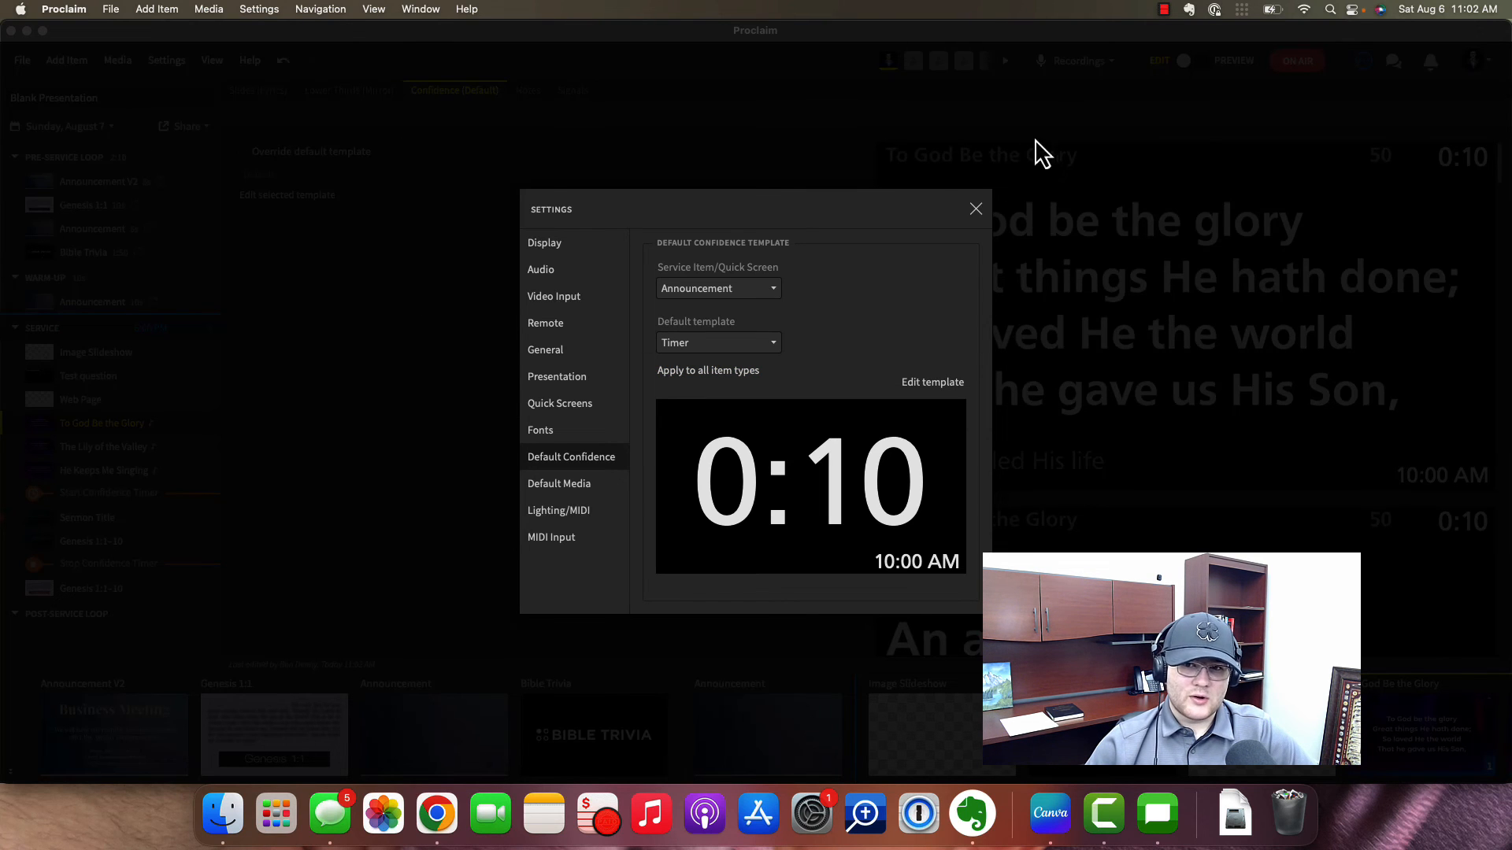
{"action": "left_click", "coordinate": [974, 209]}
- Add a blank Song item below To God Be the Glory
{"action": "left_click", "coordinate": [81, 63]}
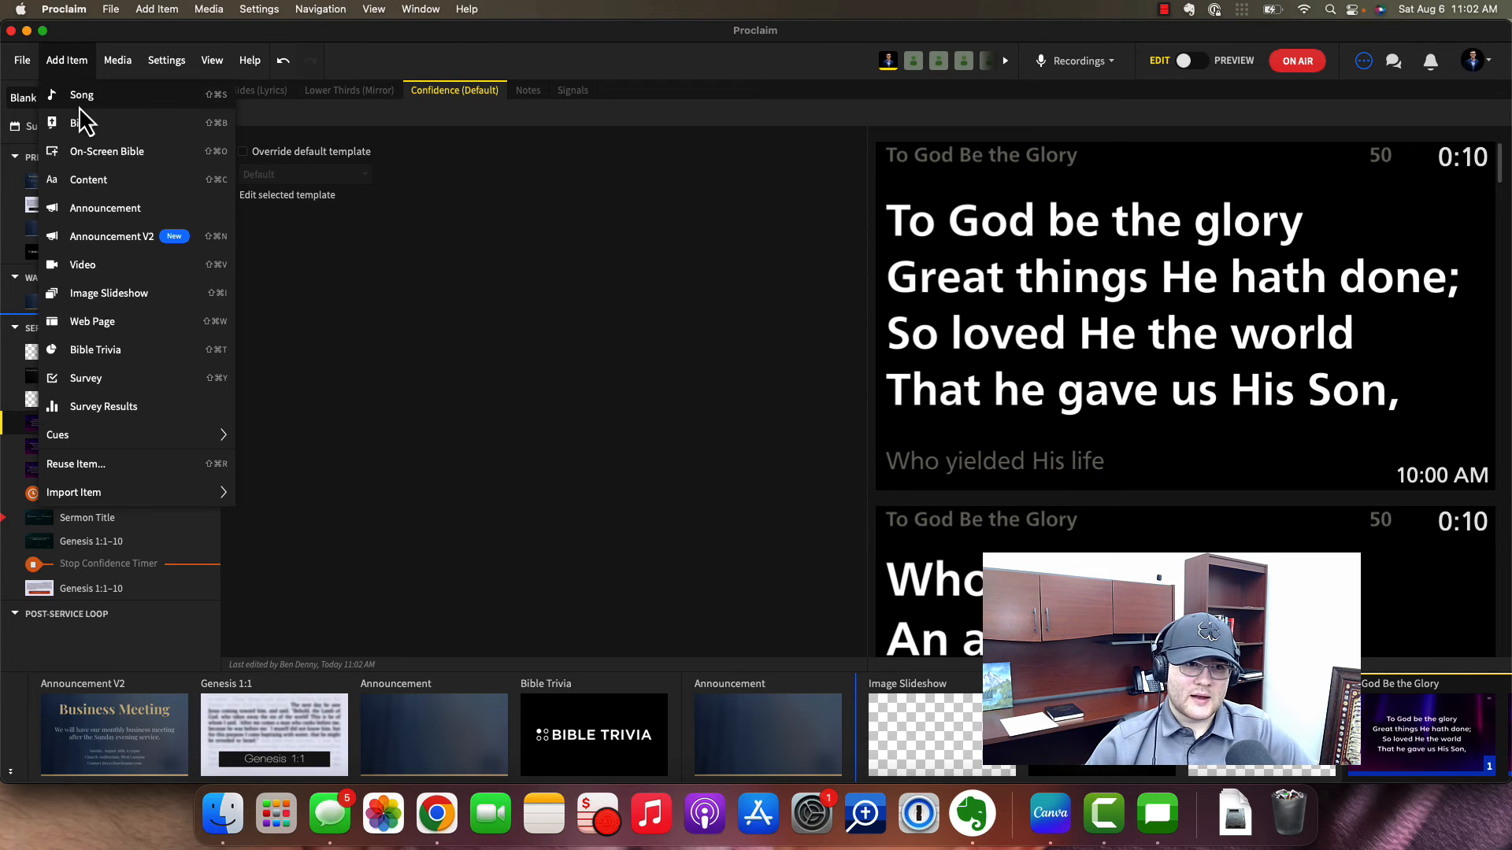
{"action": "left_click", "coordinate": [79, 107]}
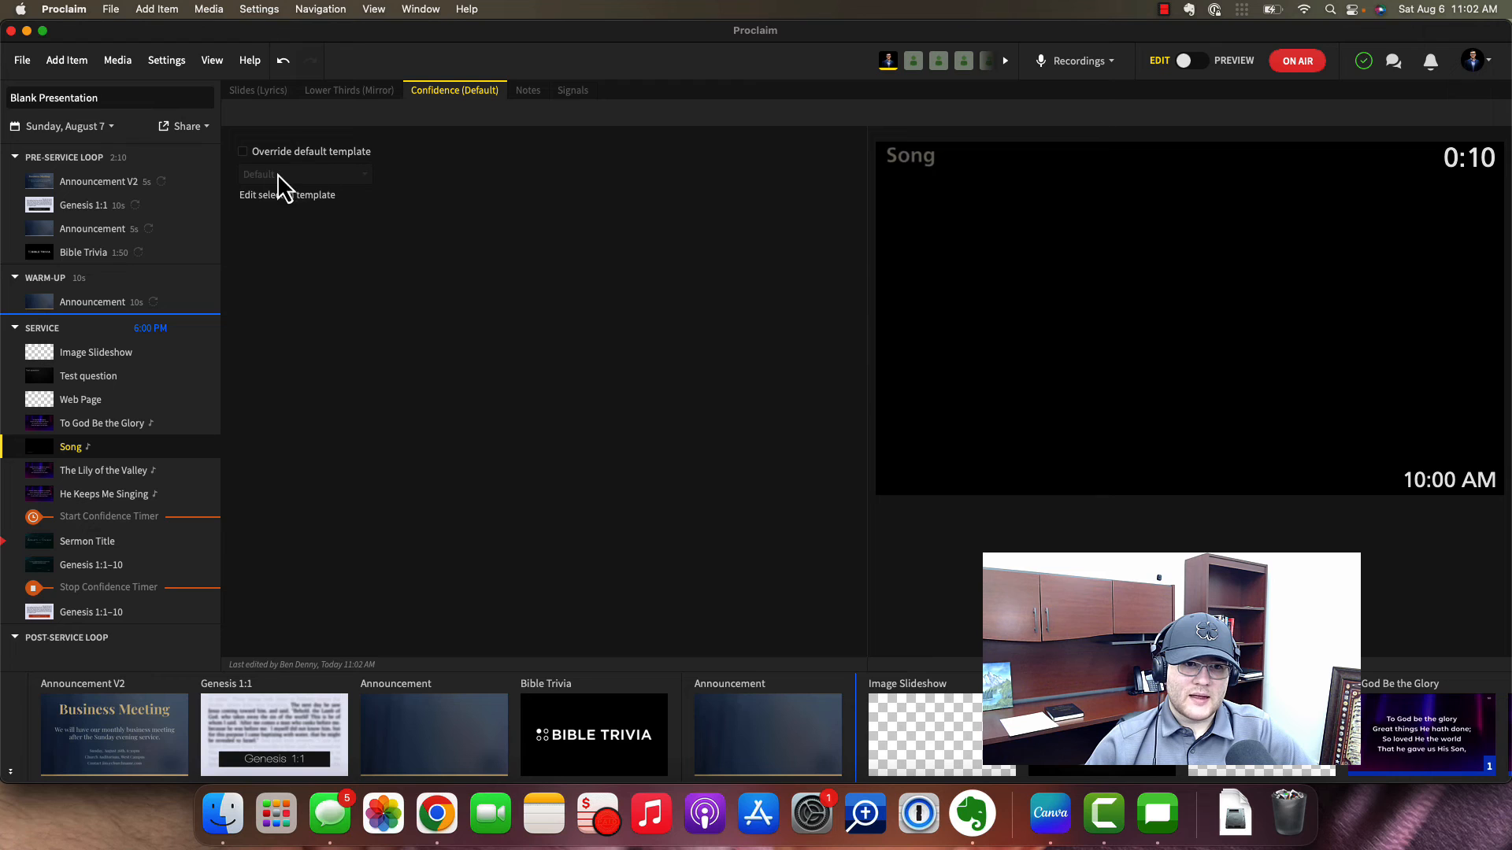
- Apply the Timer default confidence template to all item types
{"action": "left_click", "coordinate": [158, 60]}
{"action": "left_click", "coordinate": [205, 314]}
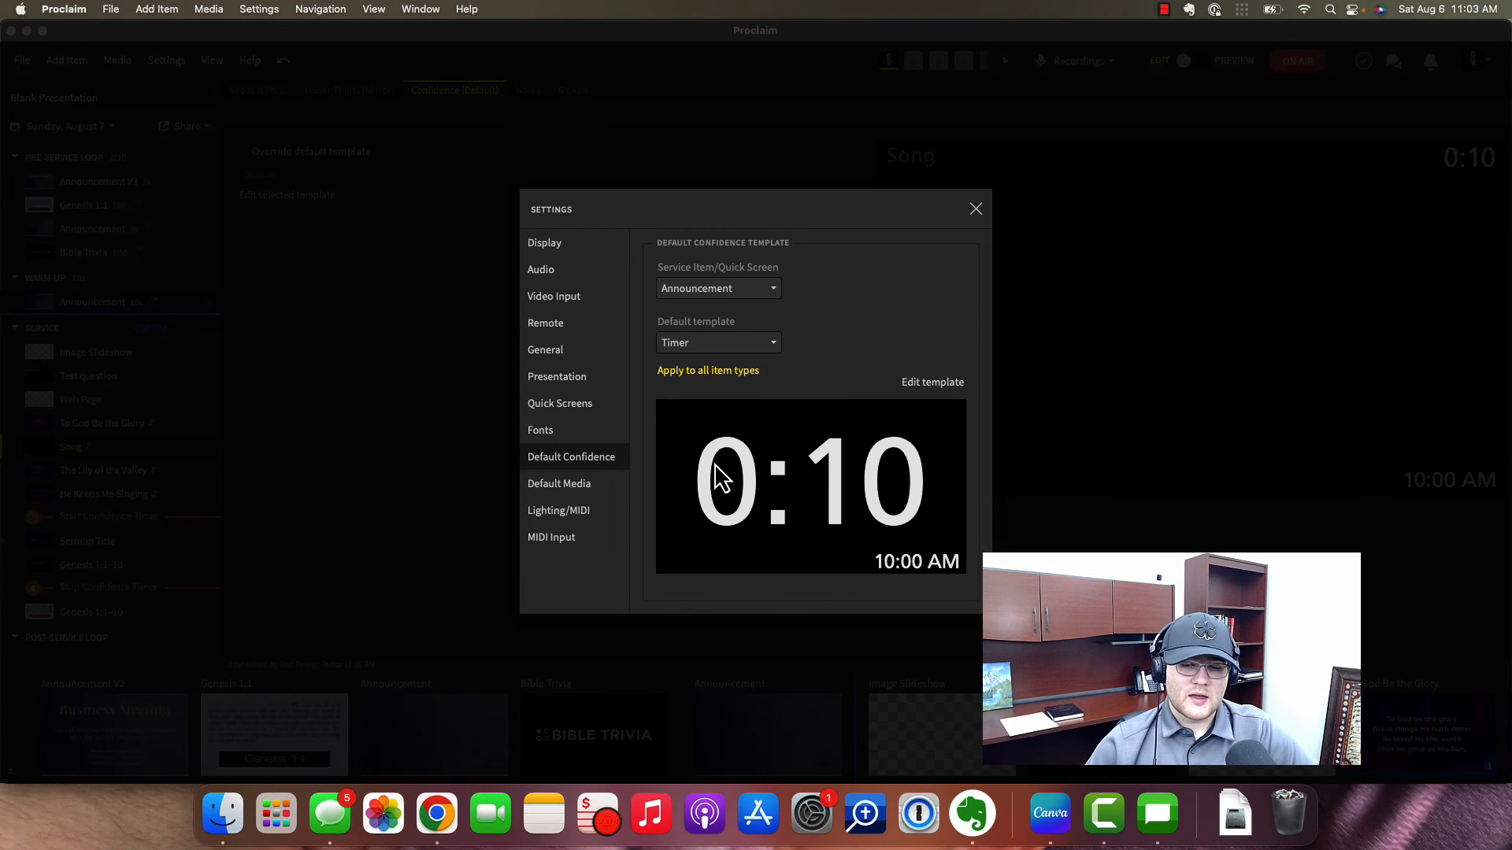
{"action": "left_click", "coordinate": [723, 370]}
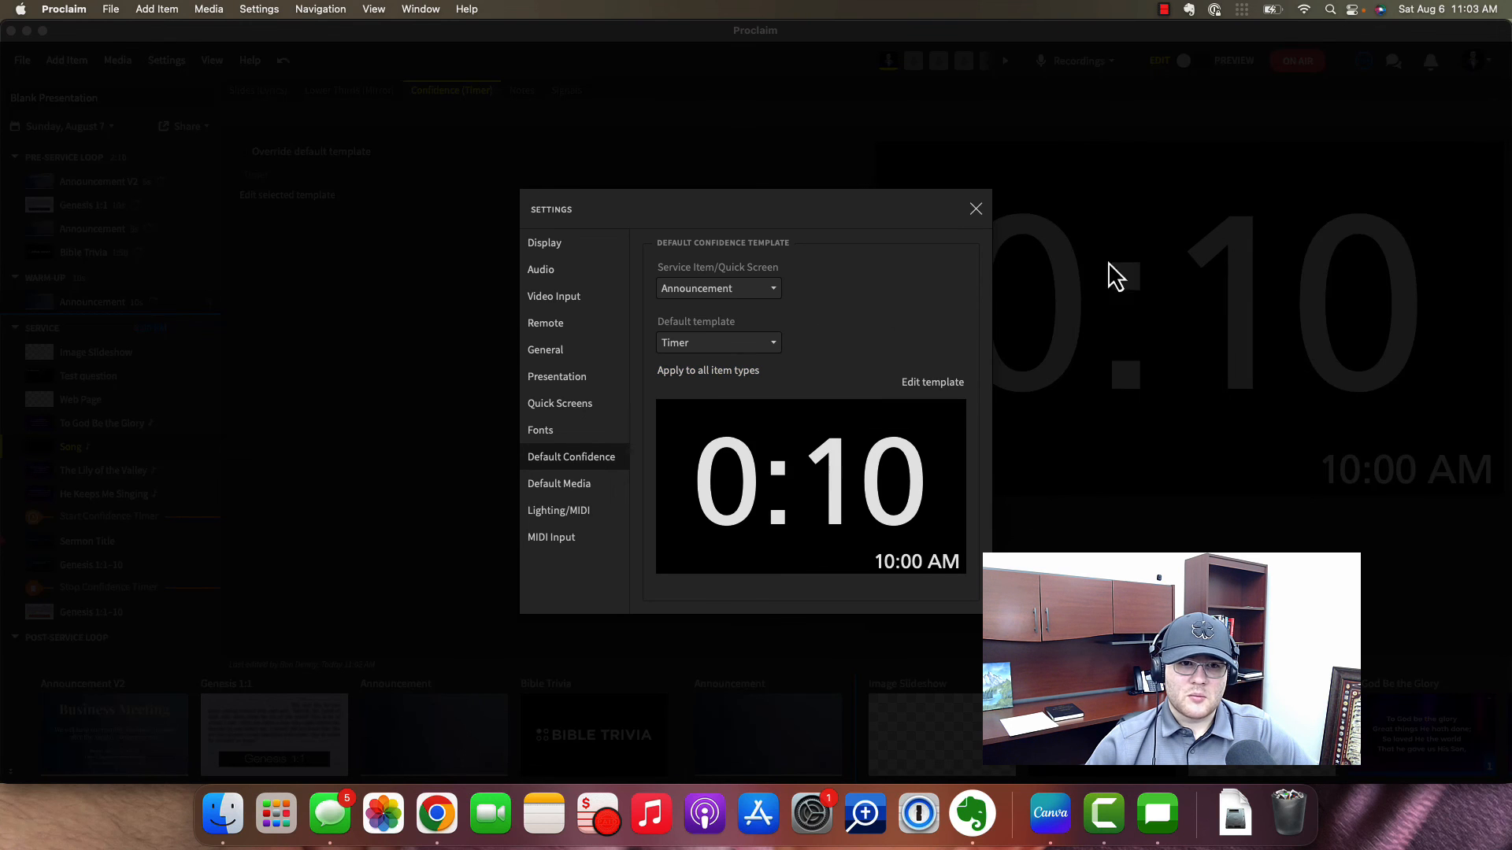
- Set the default confidence template to Default, apply it to all item types, and close the settings
{"action": "left_click", "coordinate": [682, 347]}
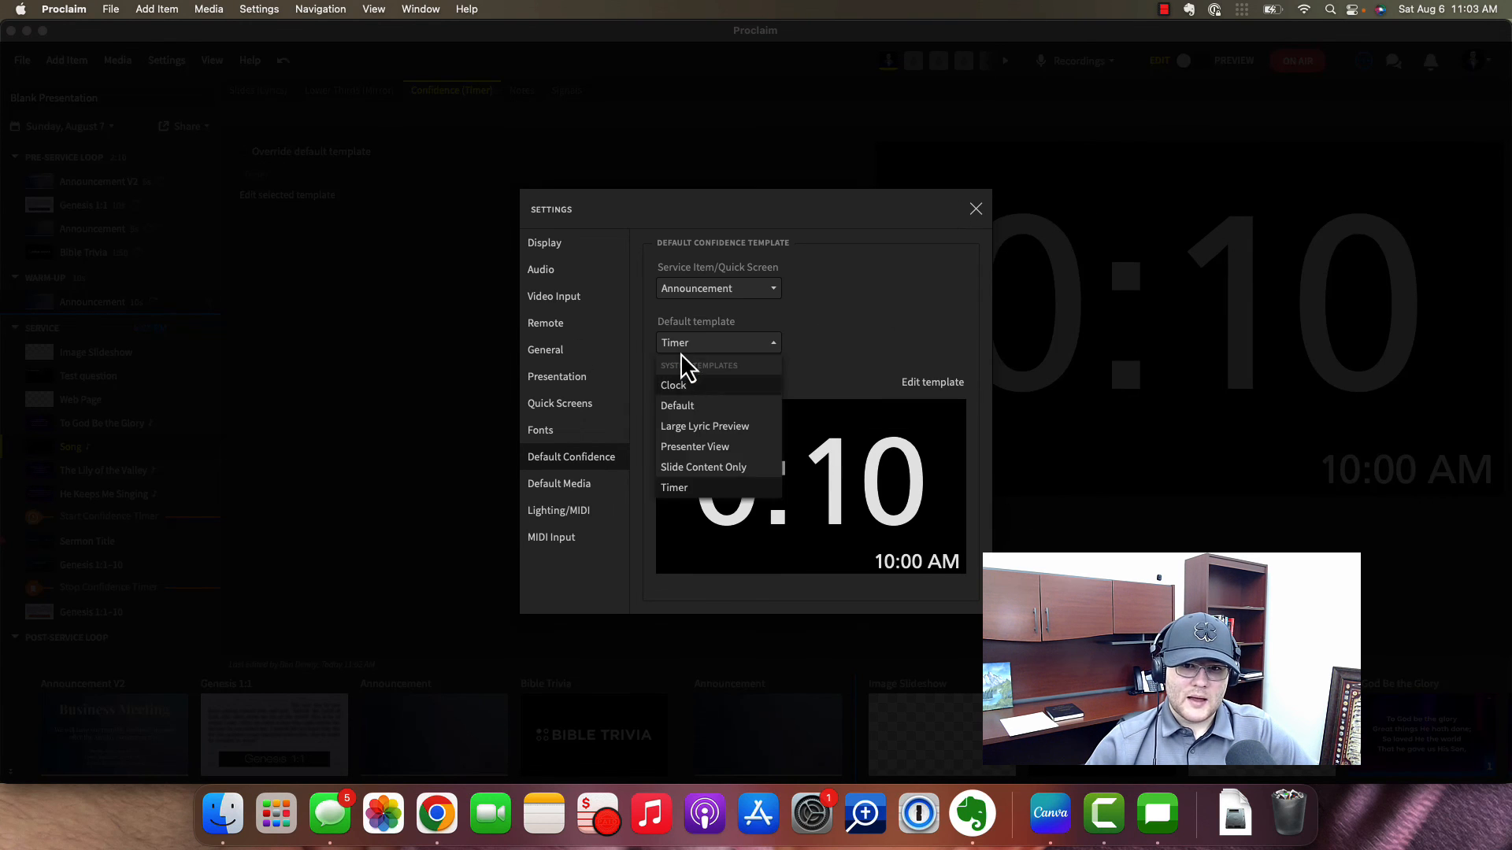
{"action": "left_click", "coordinate": [679, 404]}
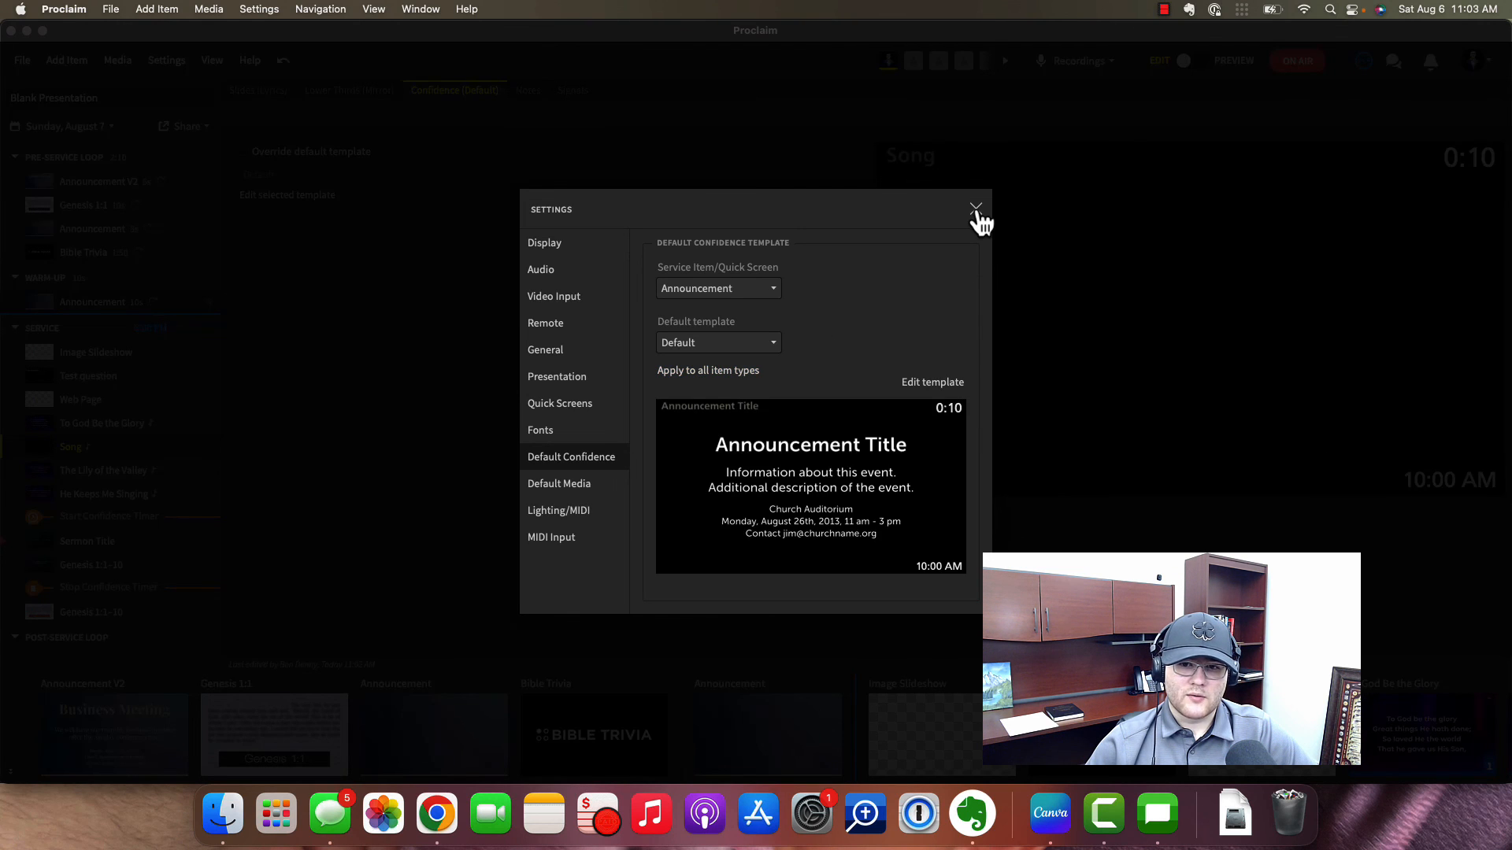
{"action": "left_click", "coordinate": [976, 208]}
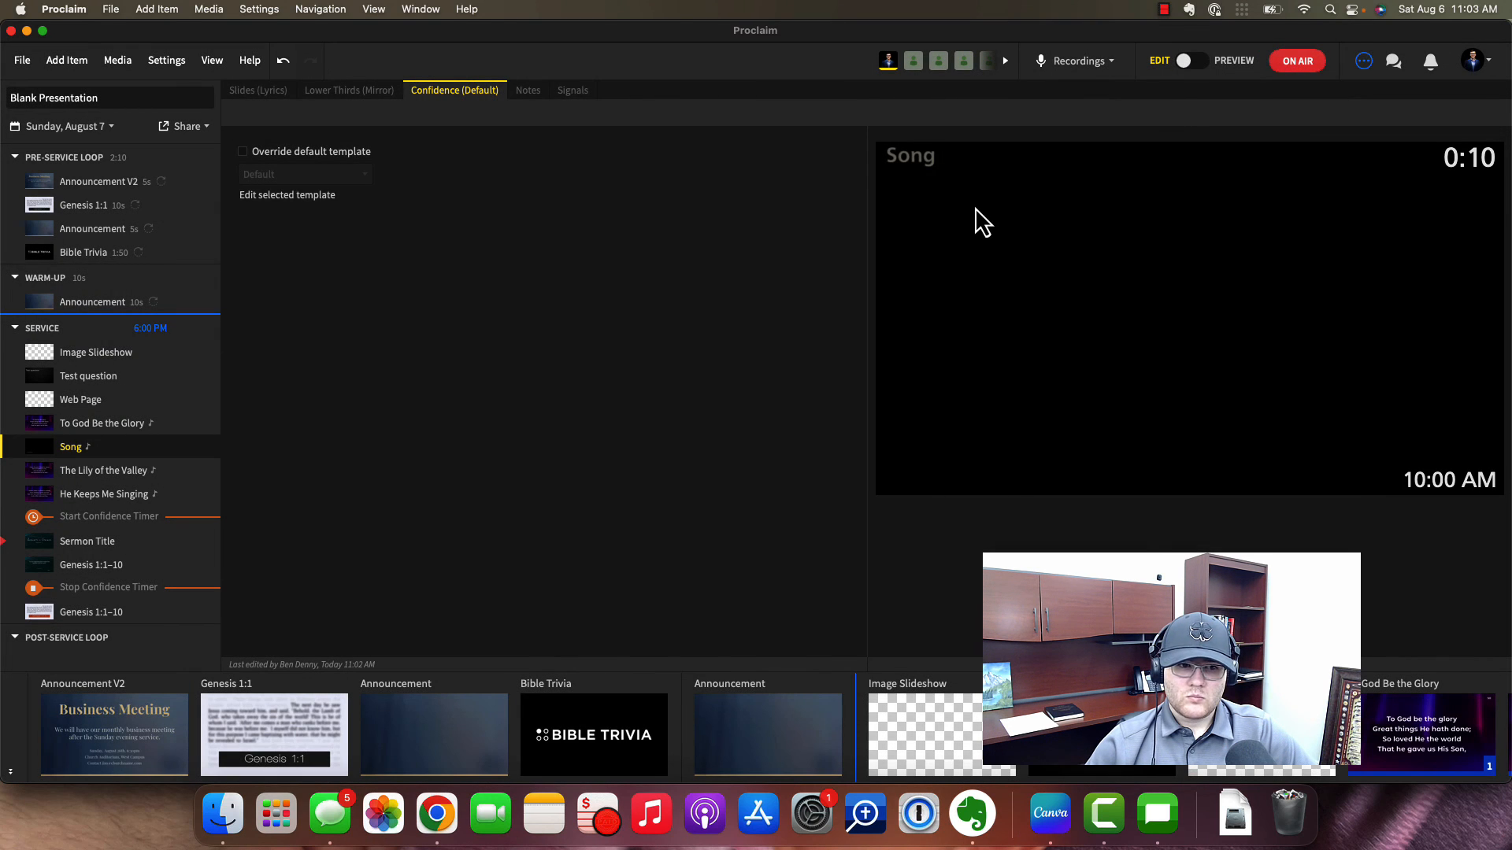
- Check the confidence view of Image Slideshow, Test question and The Lily of the Valley, and show that song's lyrics slides
{"action": "left_click", "coordinate": [147, 359]}
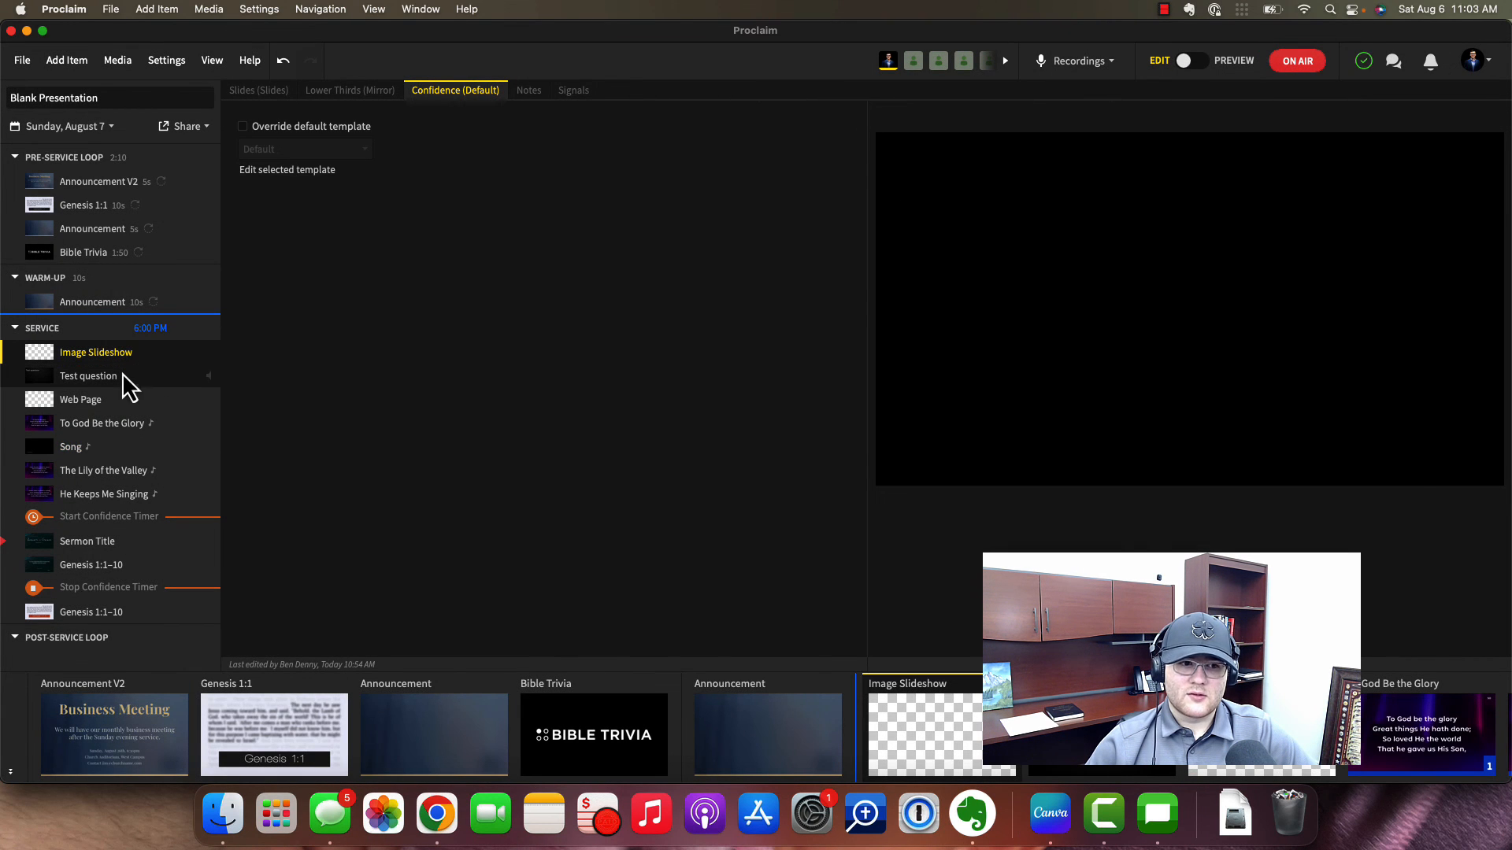
{"action": "left_click", "coordinate": [121, 378]}
{"action": "left_click", "coordinate": [79, 476]}
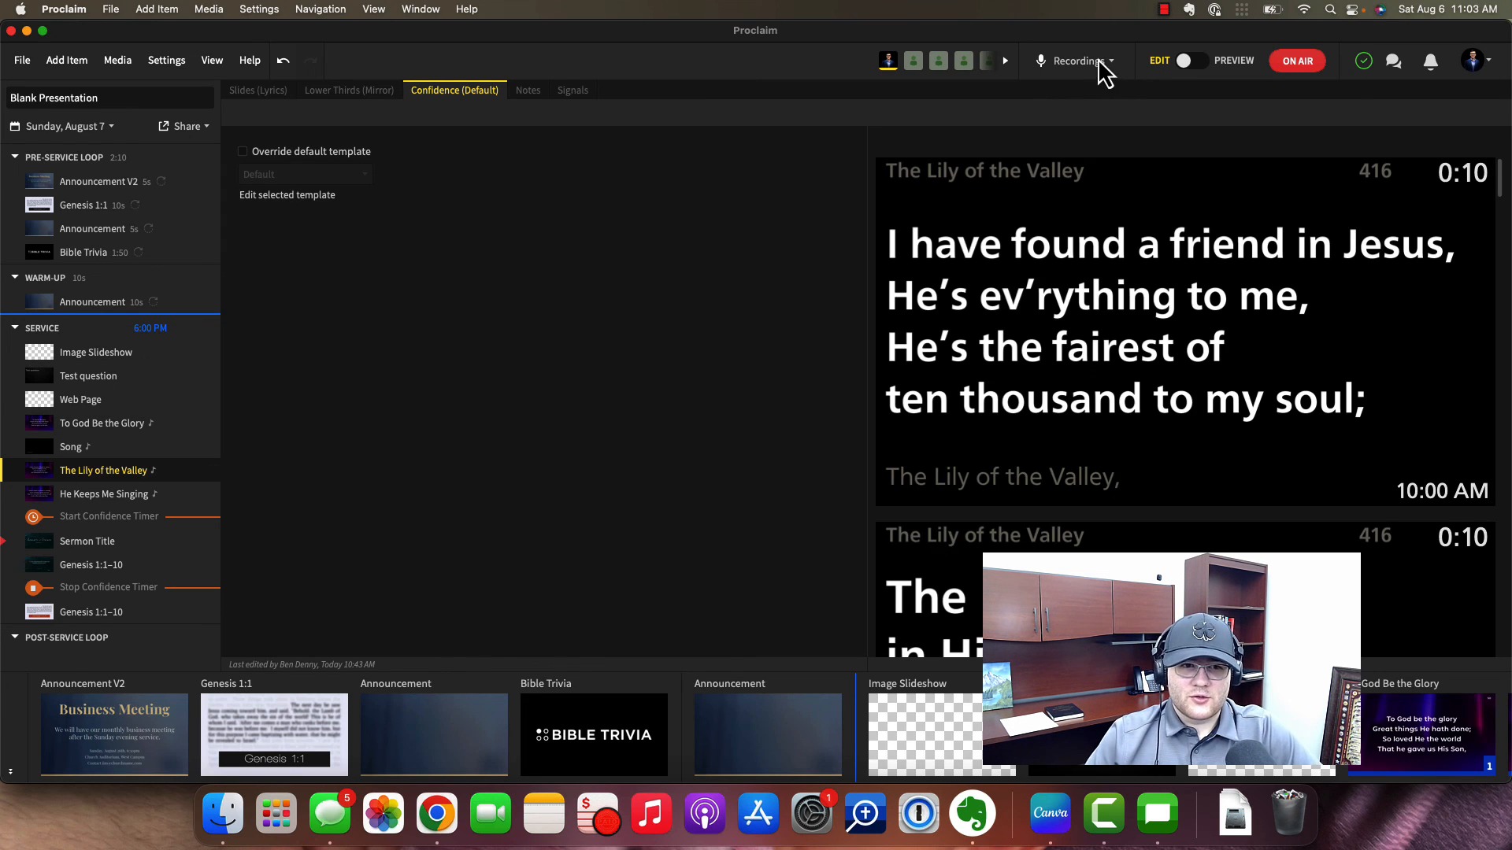
{"action": "left_click", "coordinate": [268, 91]}
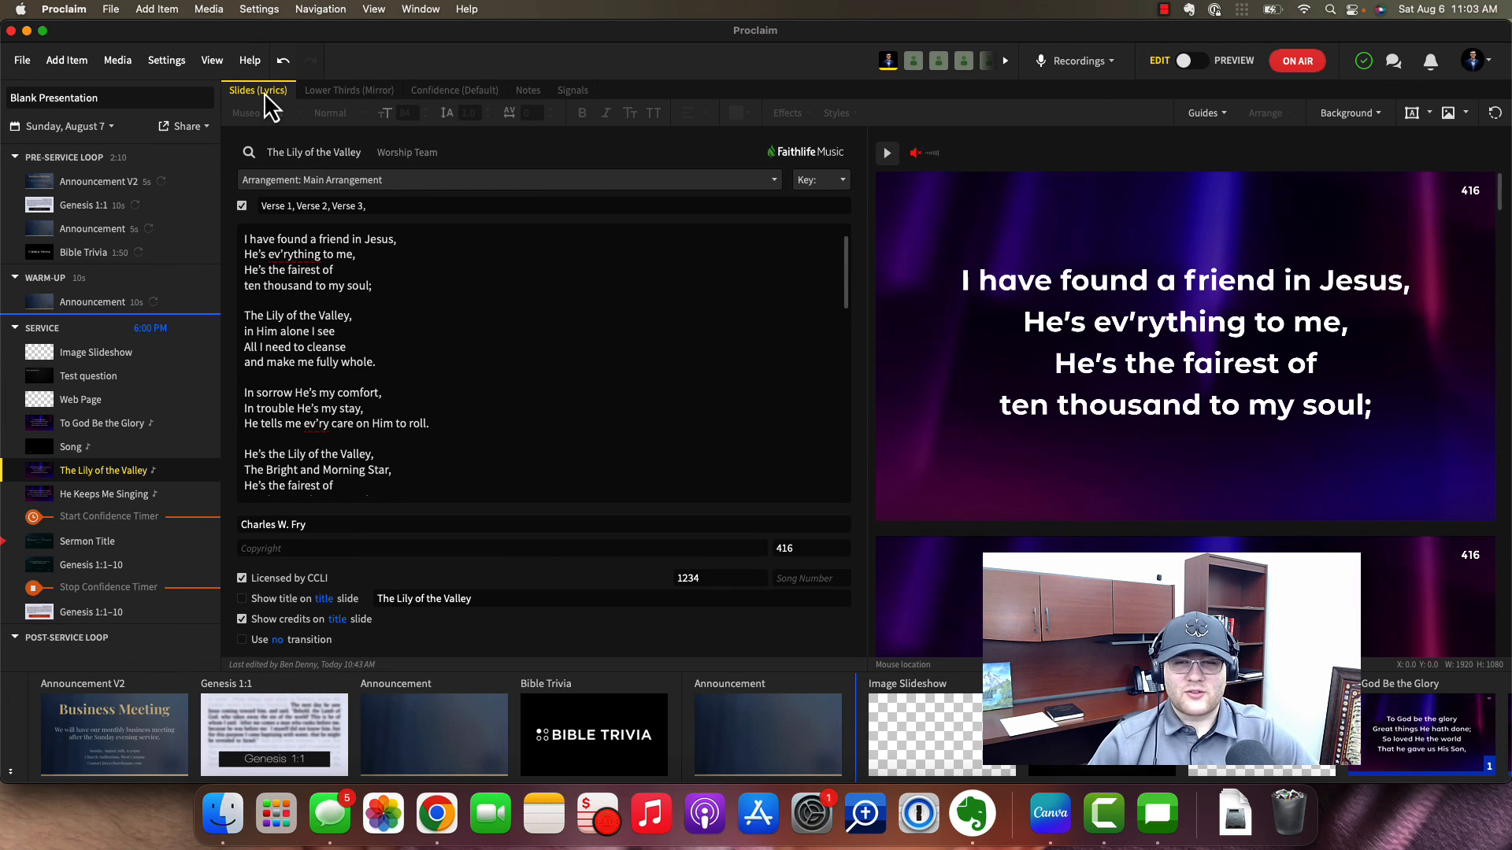